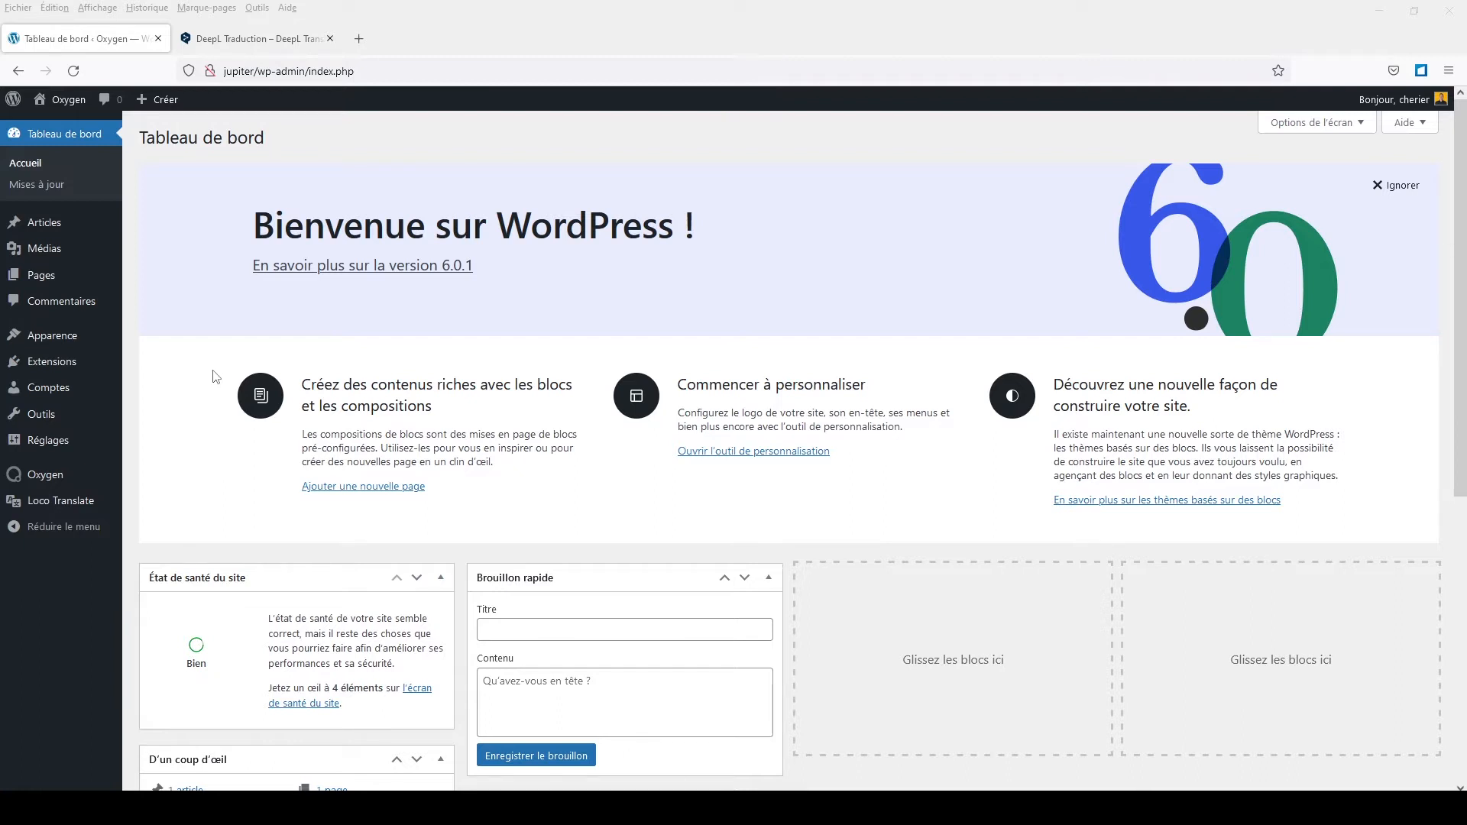
# Step: Go from the Tableau de bord to the Extensions list of installed plugins
pyautogui.click(60, 366)
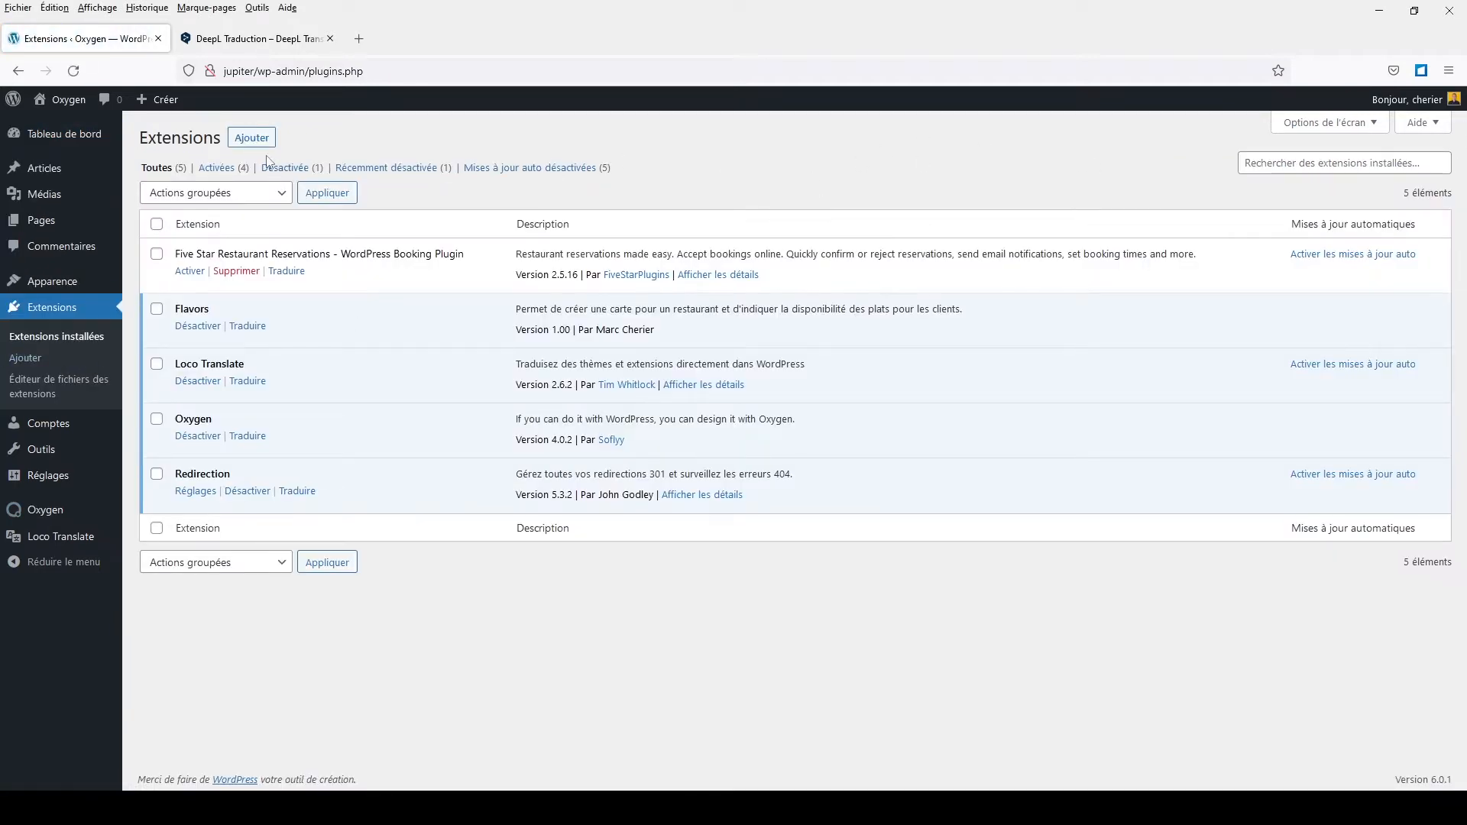
# Step: Search new plugins for 'five star' and activate Five Star Restaurant Reservations
pyautogui.click(252, 138)
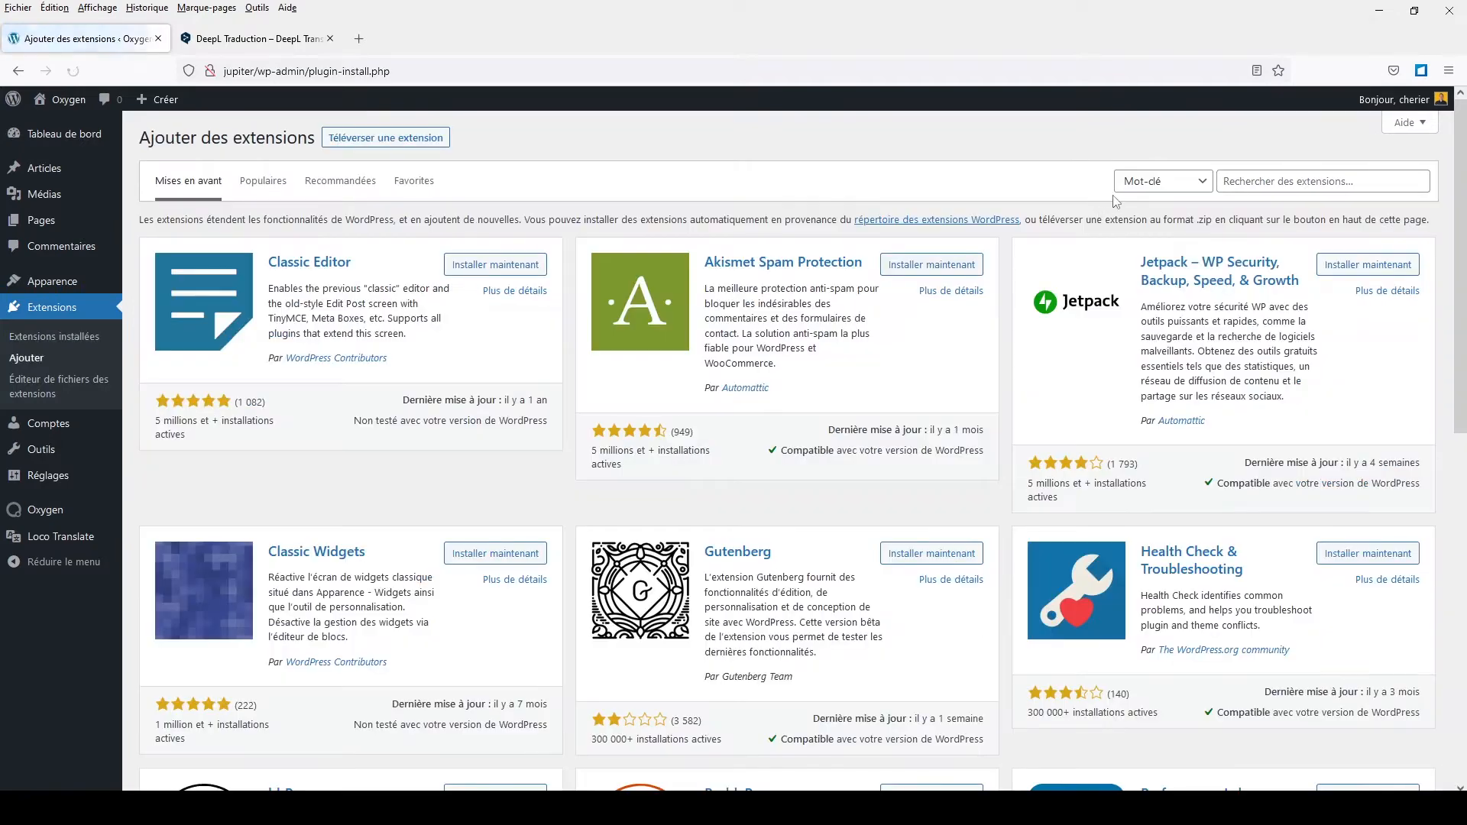
pyautogui.click(1225, 181)
pyautogui.write('five')
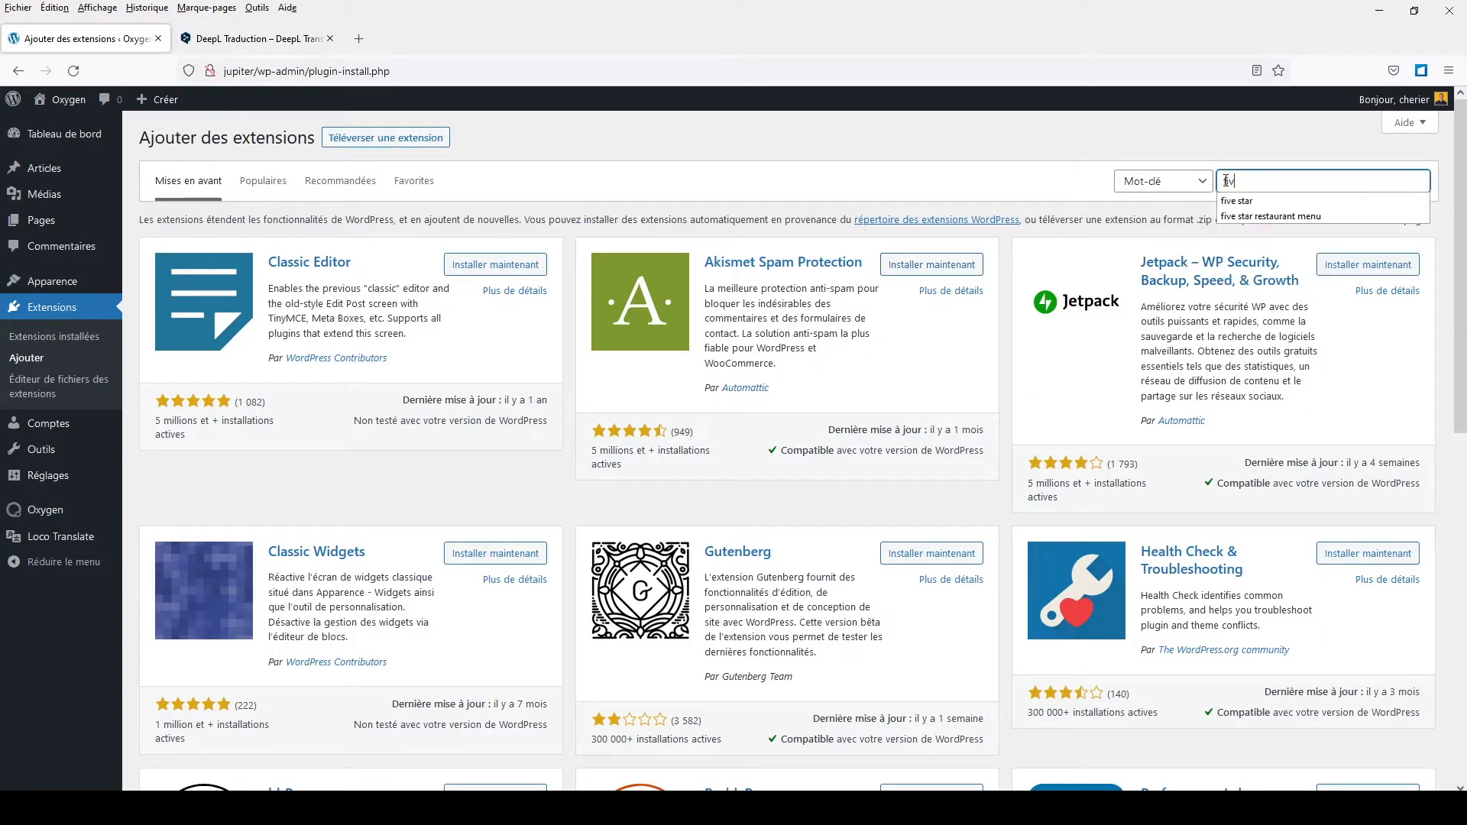
pyautogui.write(' star')
pyautogui.press('Return')
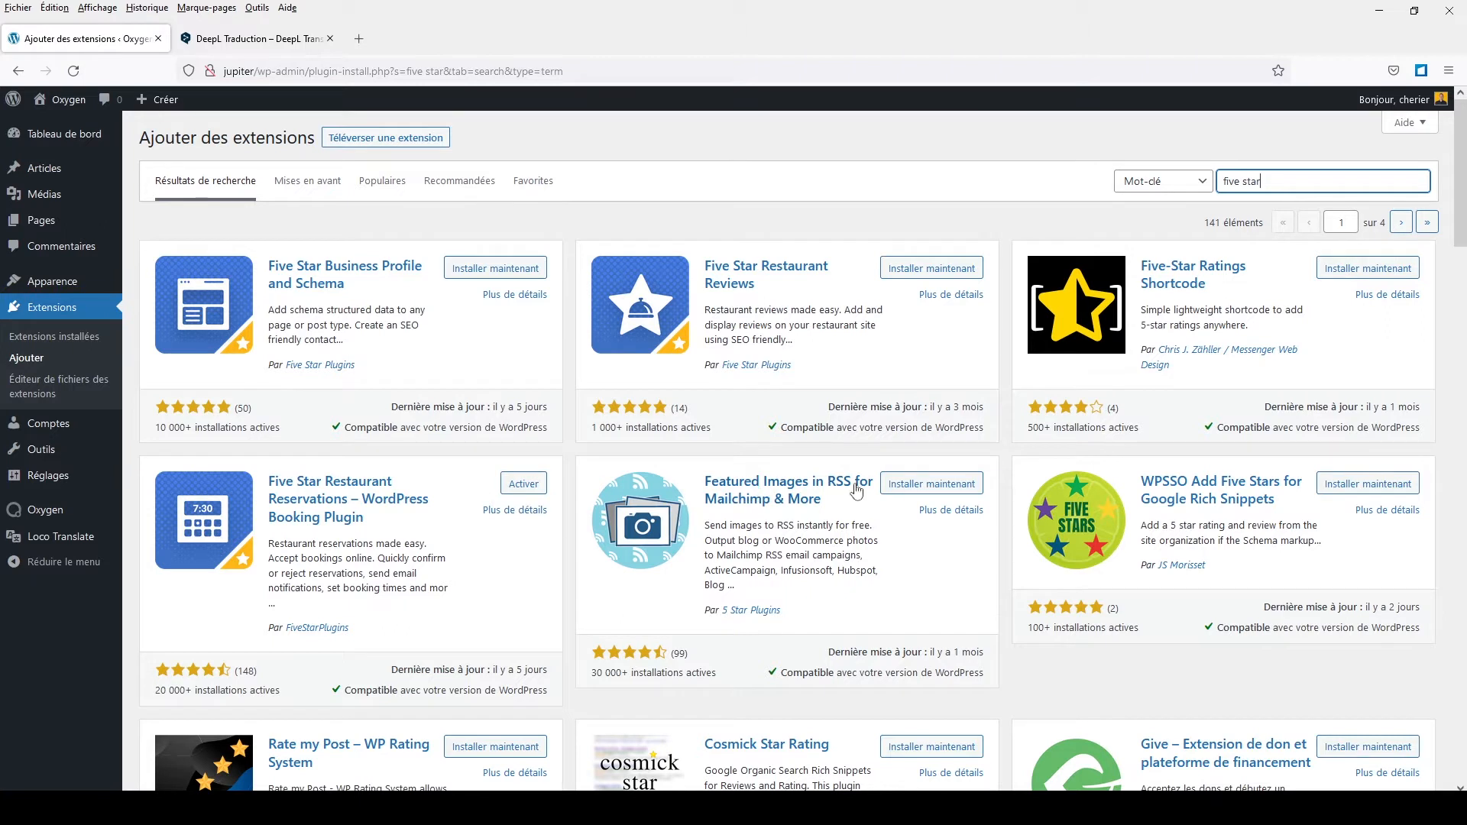
pyautogui.click(517, 489)
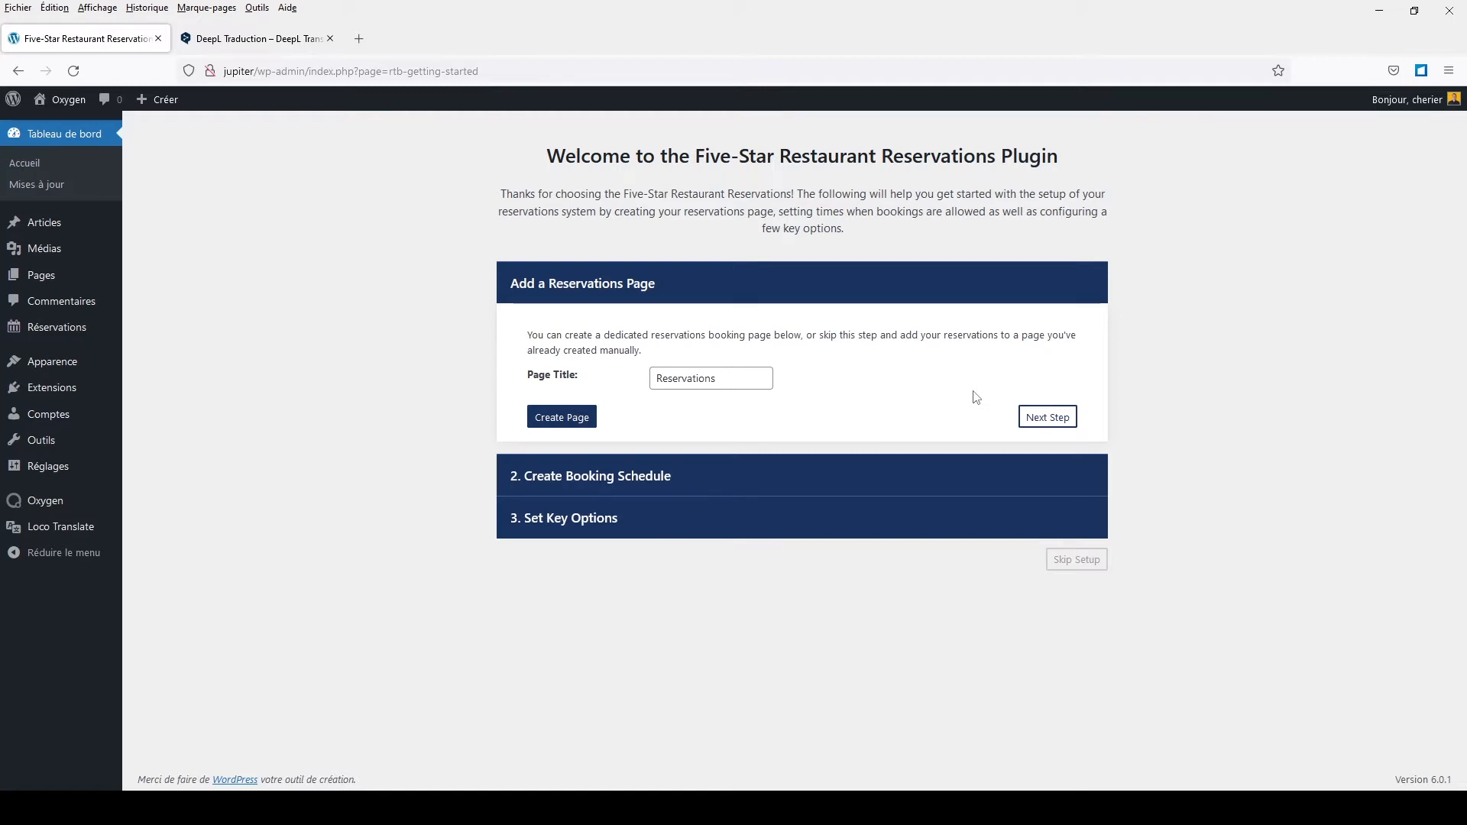
# Step: Skip Add a Reservations Page and continue the wizard to Create Booking Schedule
pyautogui.click(1052, 422)
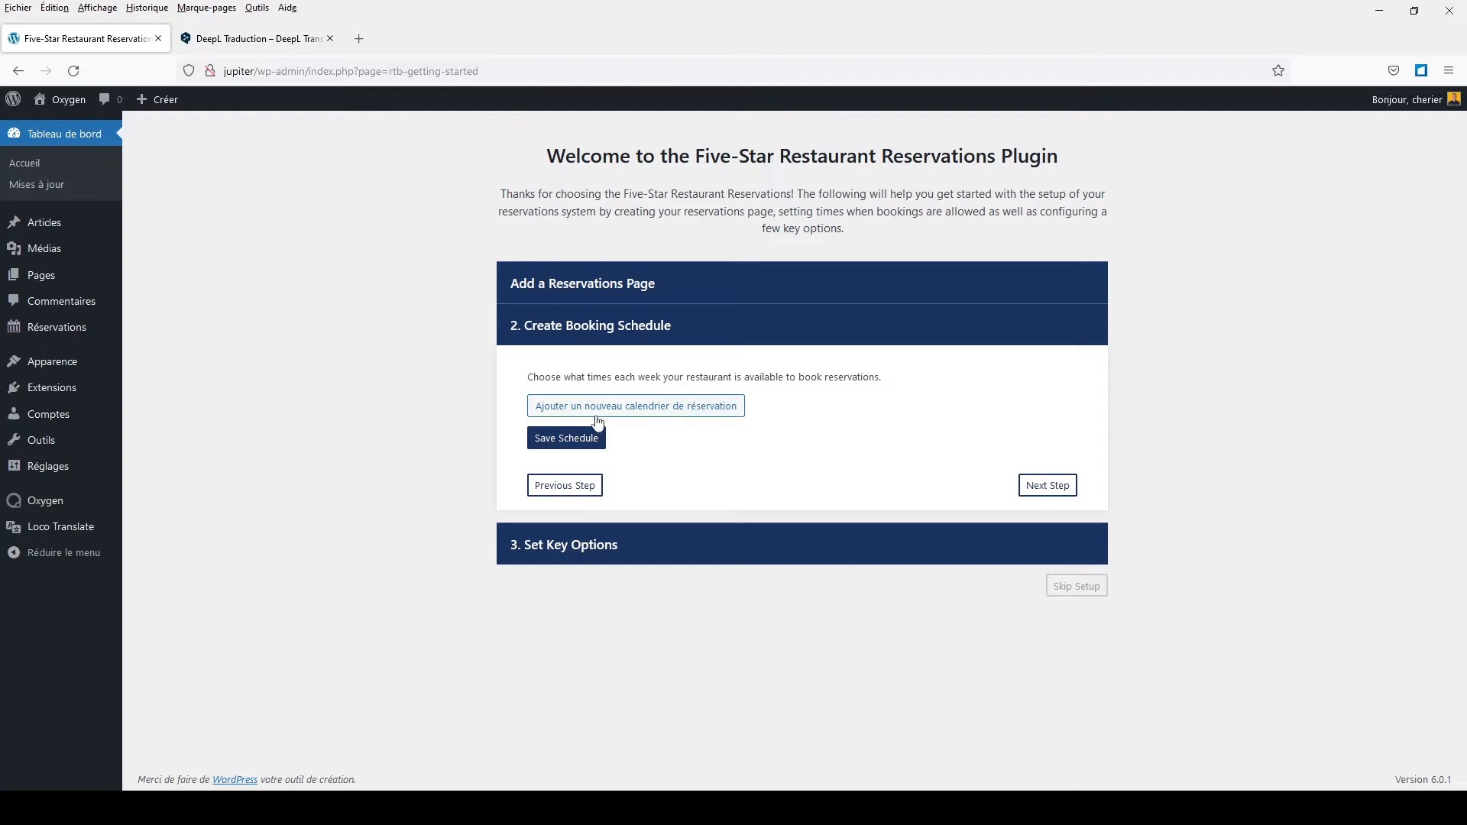
# Step: Add a new weekly booking schedule with Monday through Saturday as bookable days
pyautogui.click(698, 420)
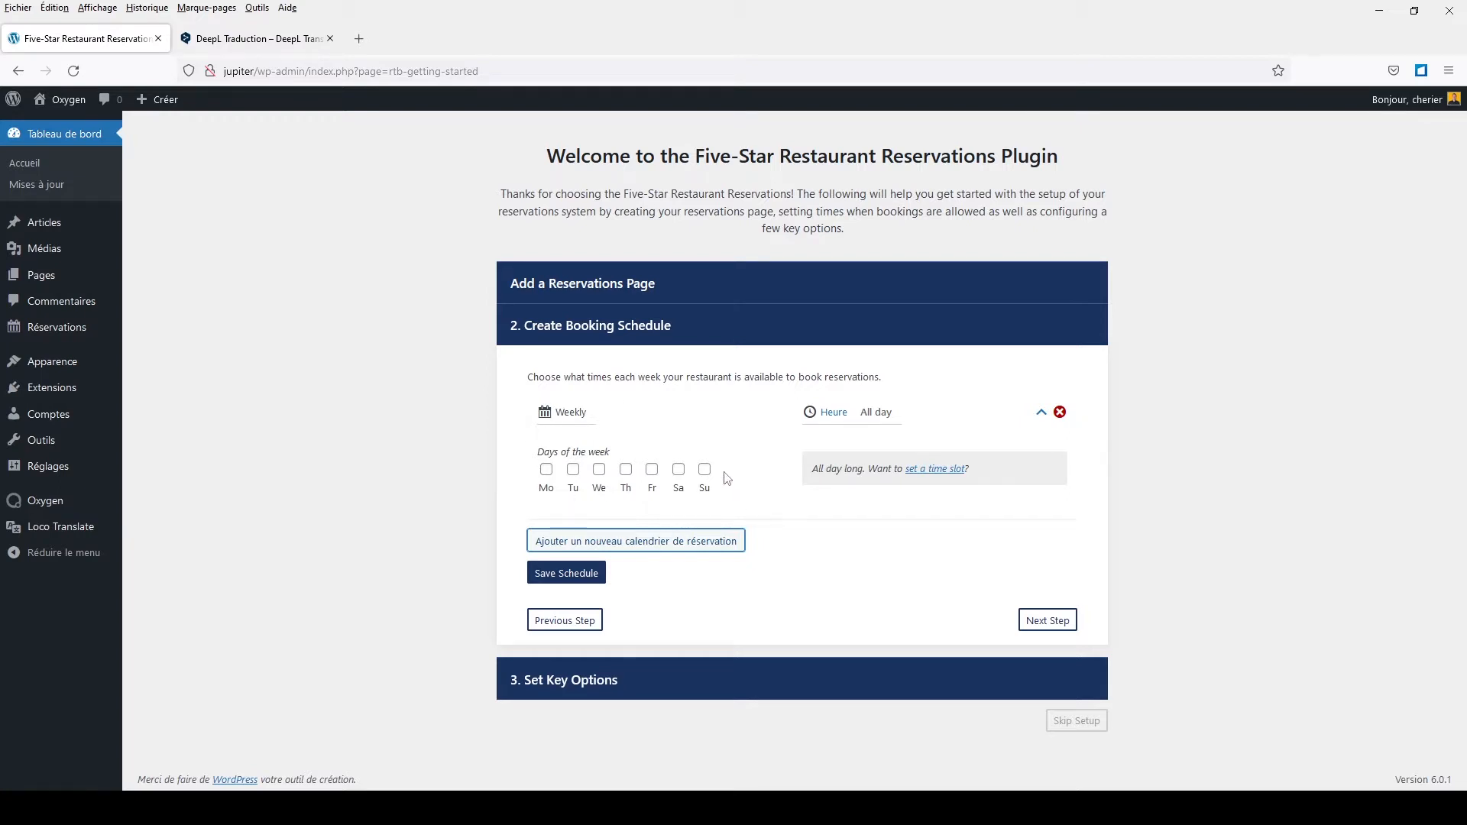
pyautogui.click(546, 469)
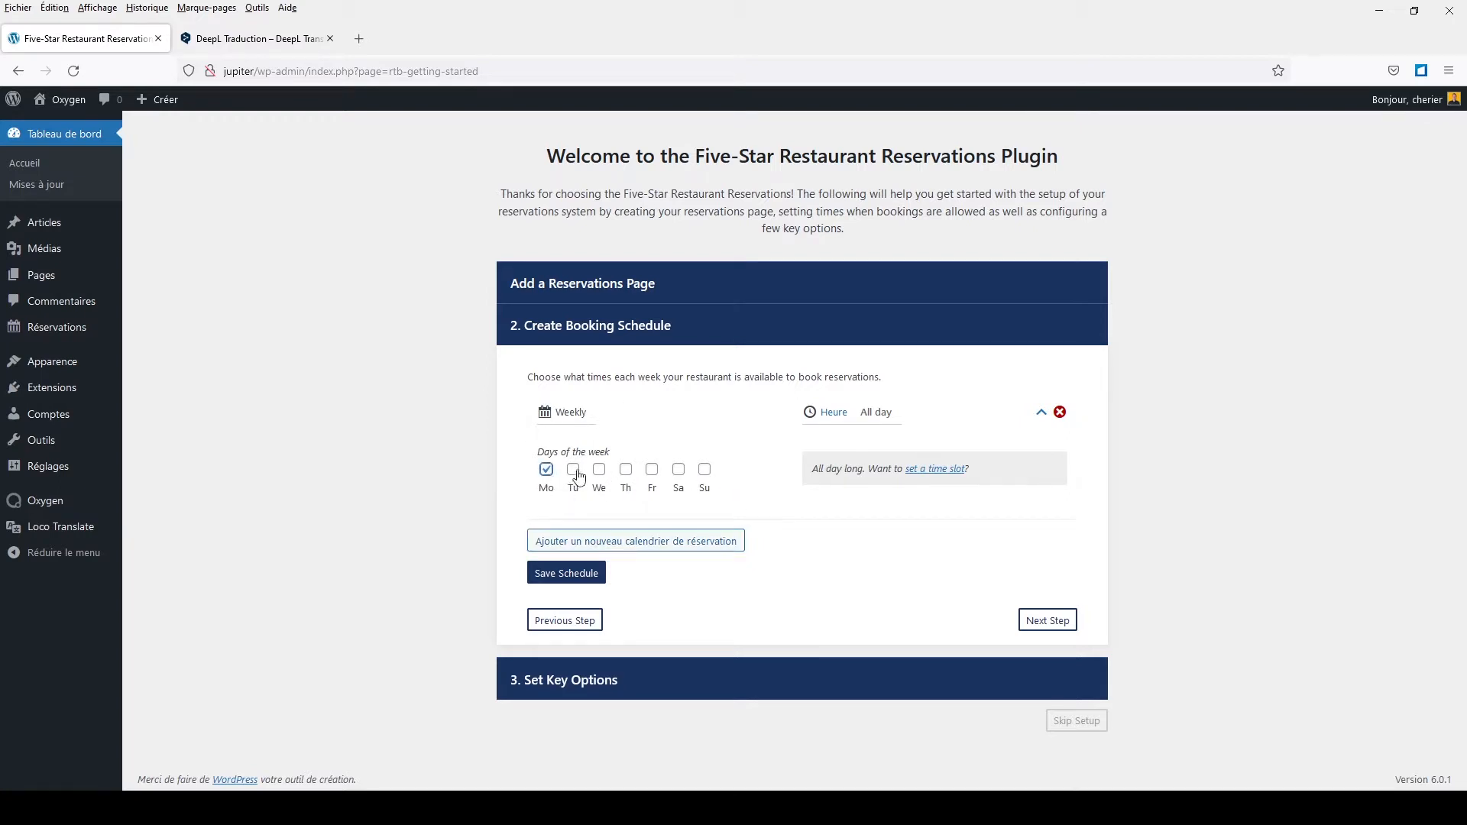
pyautogui.click(573, 469)
pyautogui.click(599, 469)
pyautogui.click(626, 469)
pyautogui.click(651, 470)
pyautogui.click(678, 470)
# Step: Set the schedule's hours from 9:00 AM to 8:00 PM and save it
pyautogui.click(833, 416)
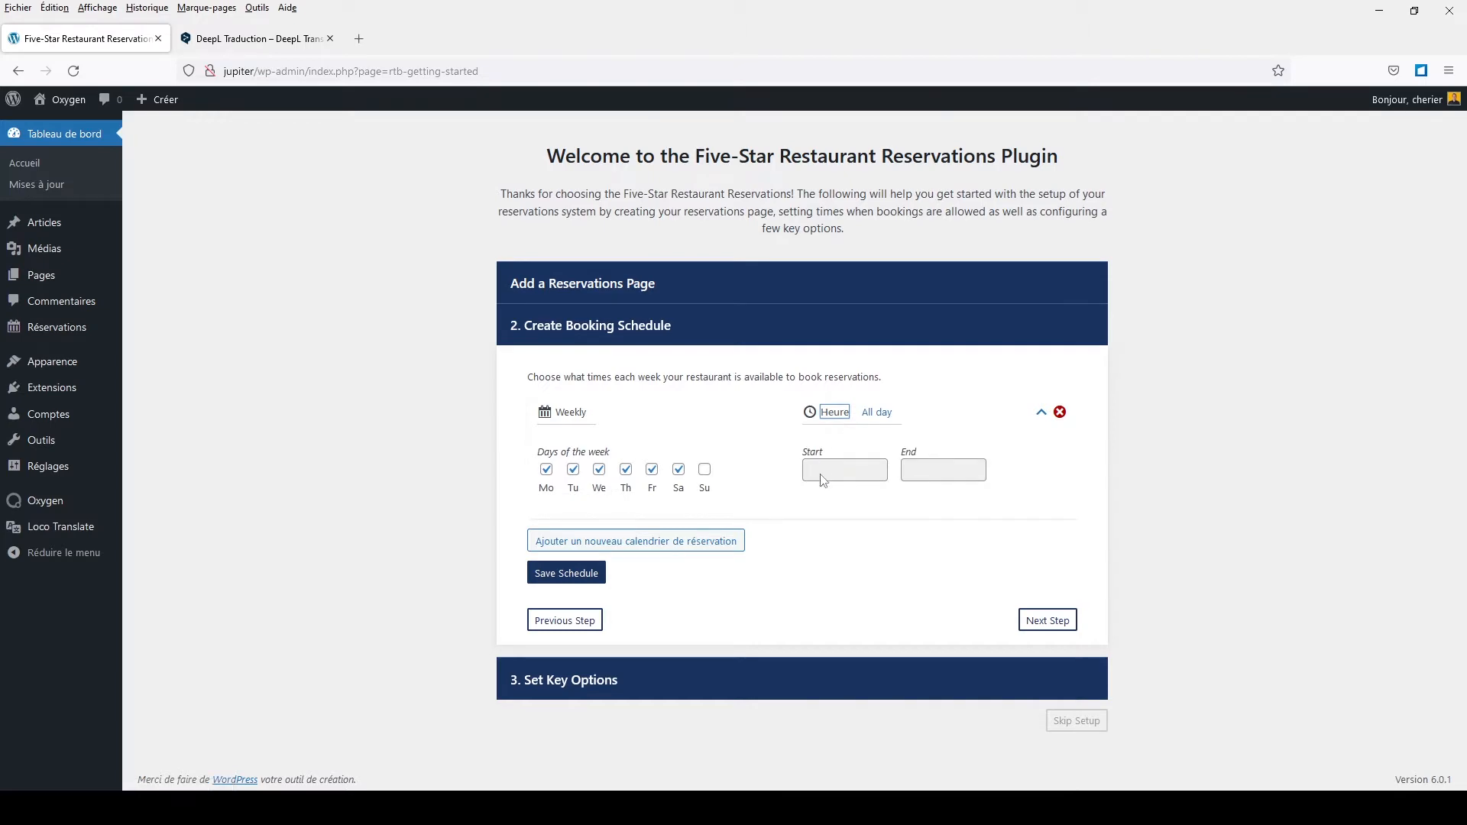
pyautogui.click(822, 470)
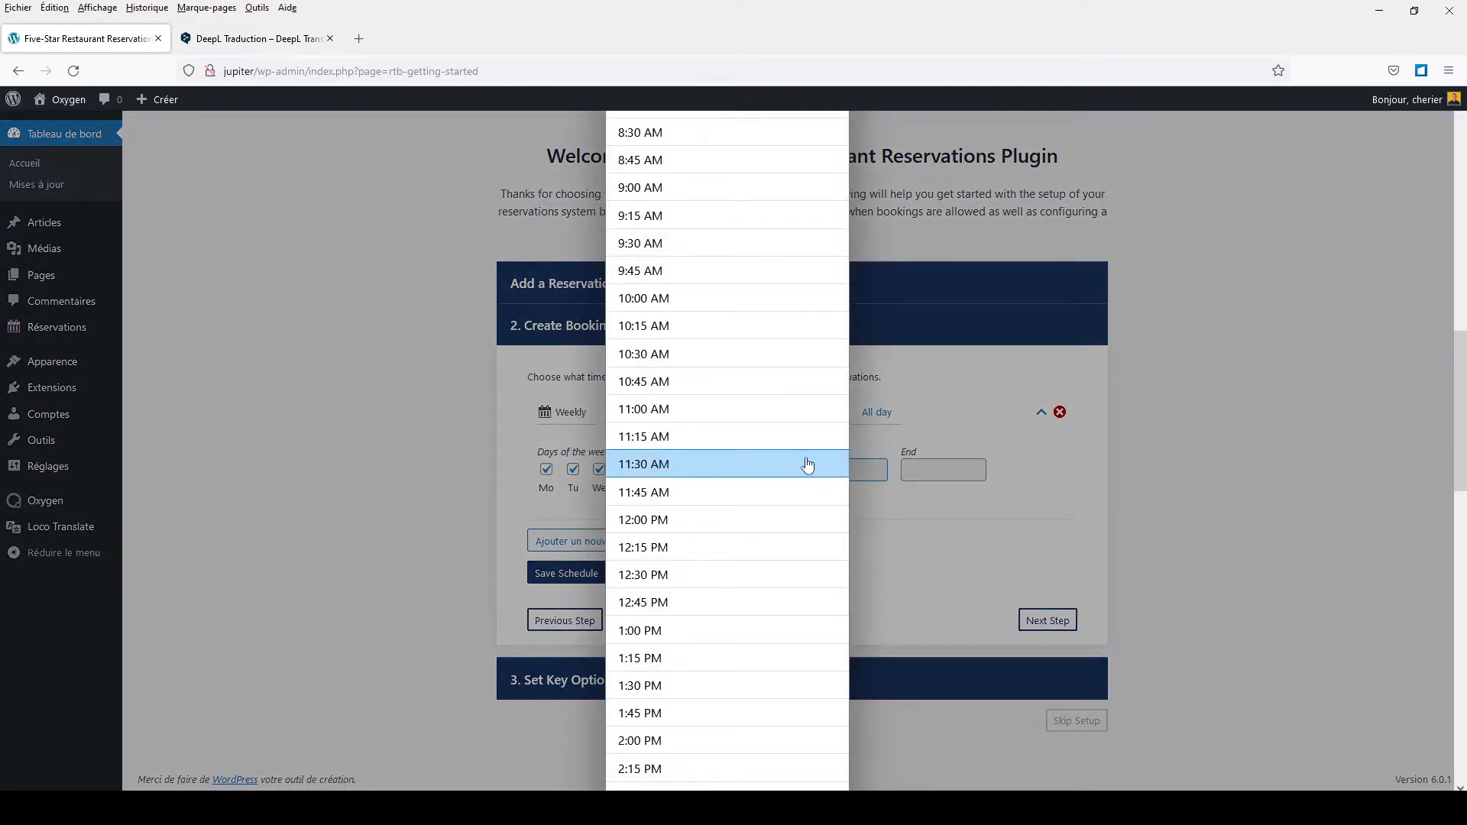
pyautogui.click(704, 187)
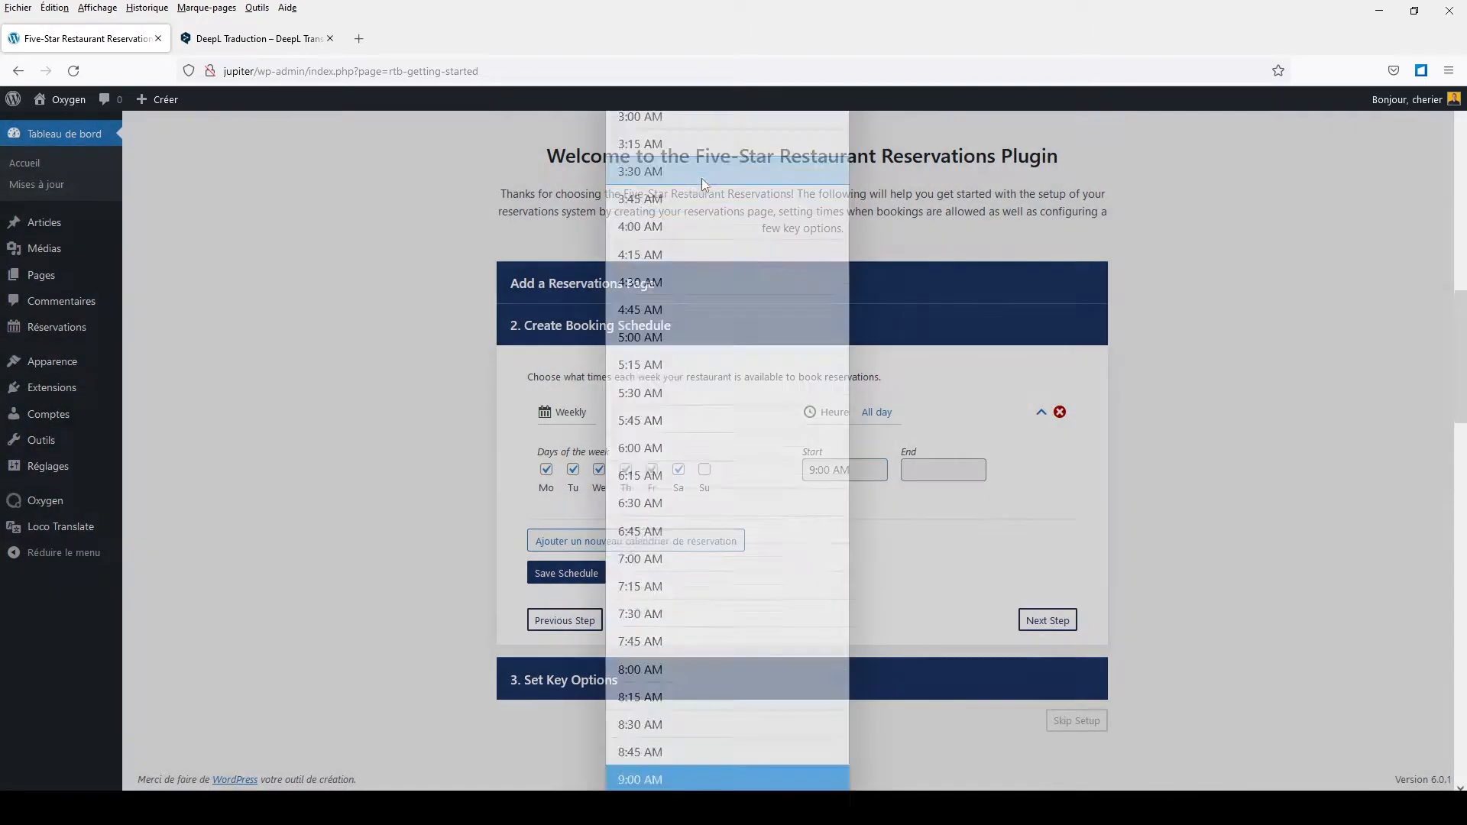
pyautogui.click(934, 463)
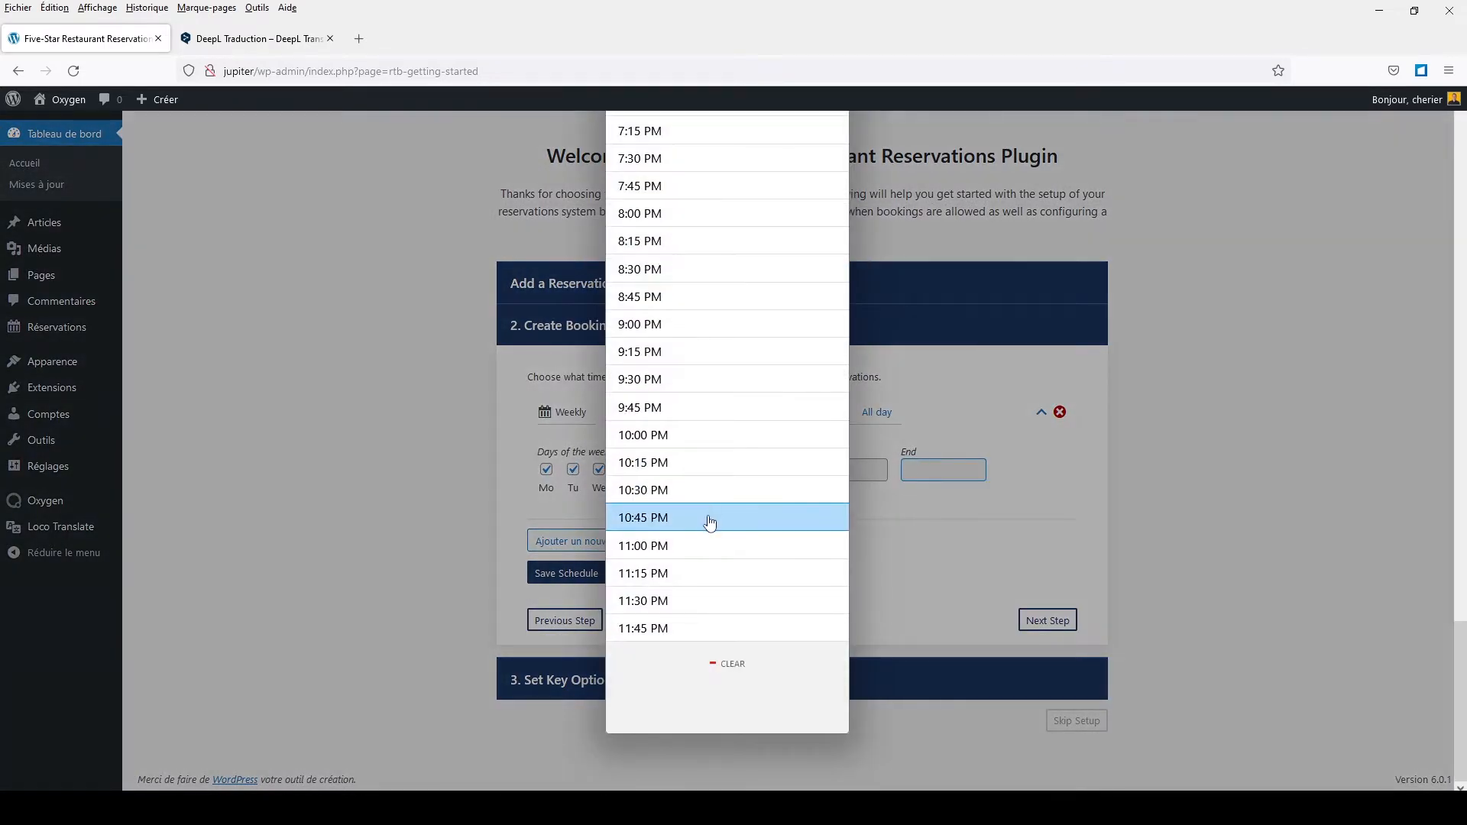
pyautogui.click(657, 215)
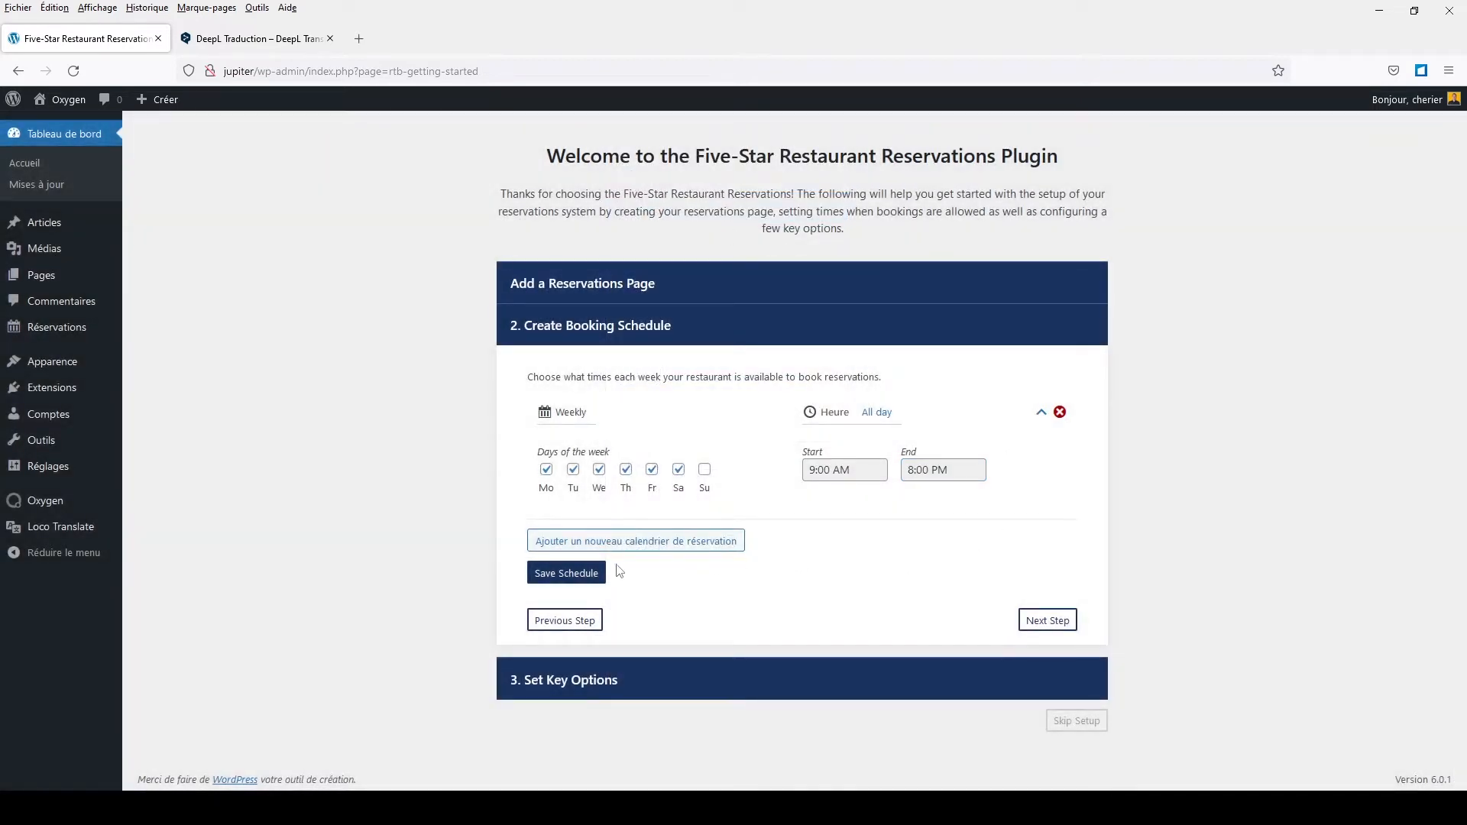
pyautogui.click(560, 575)
# Step: Delete the extra empty schedule block and continue to Set Key Options
pyautogui.click(600, 544)
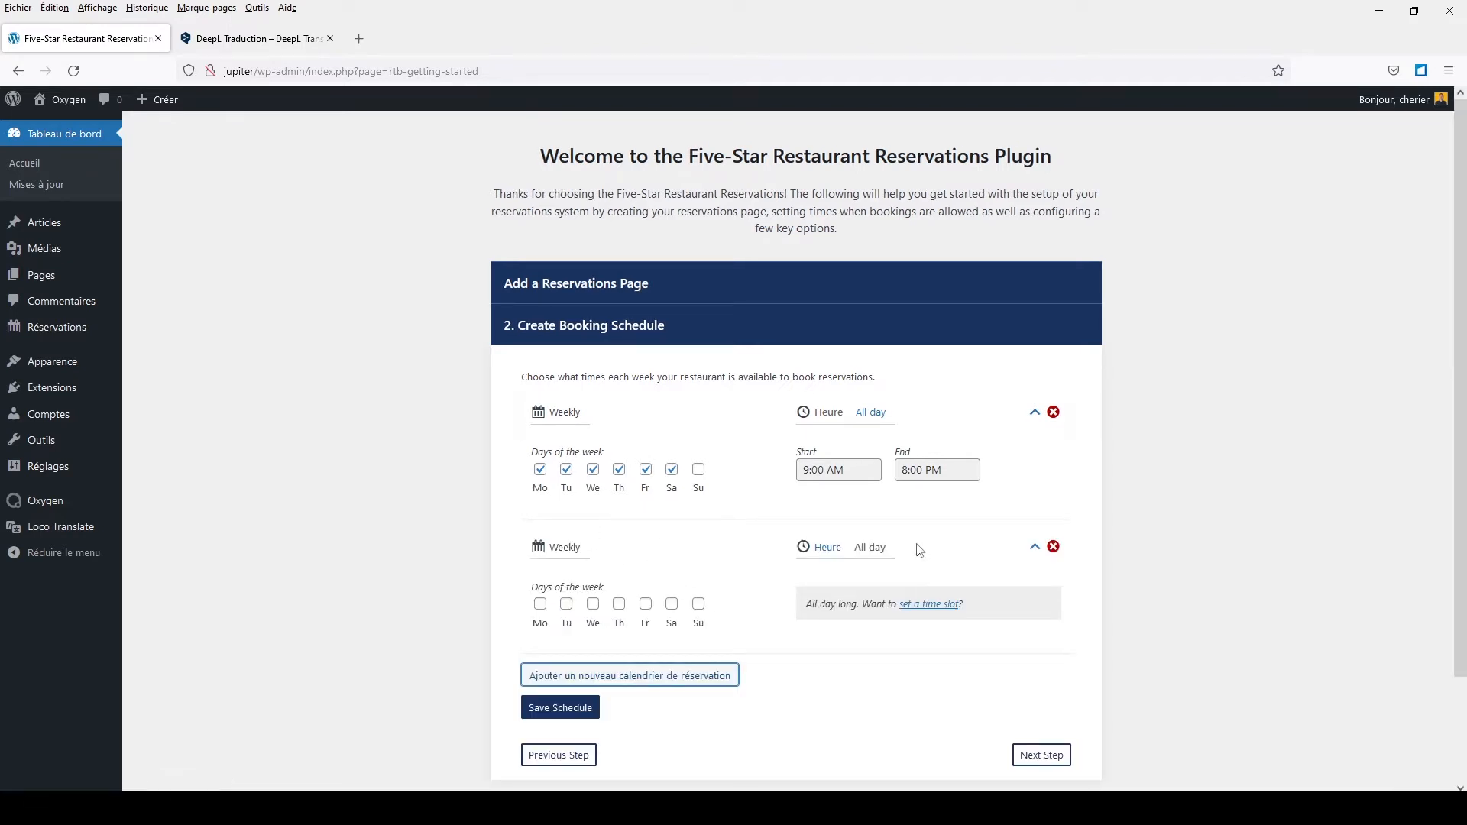
pyautogui.click(1045, 548)
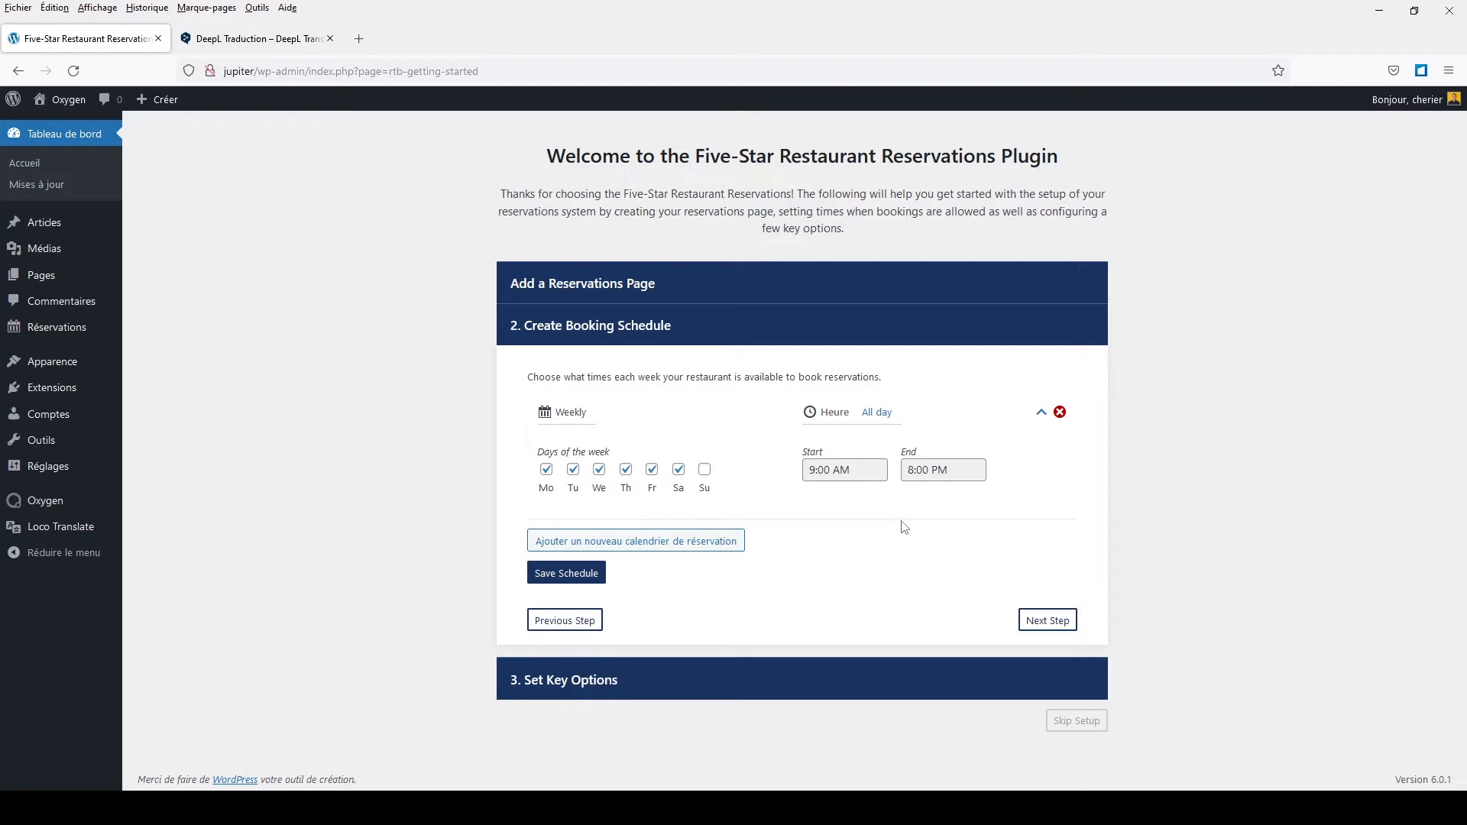
pyautogui.click(1055, 636)
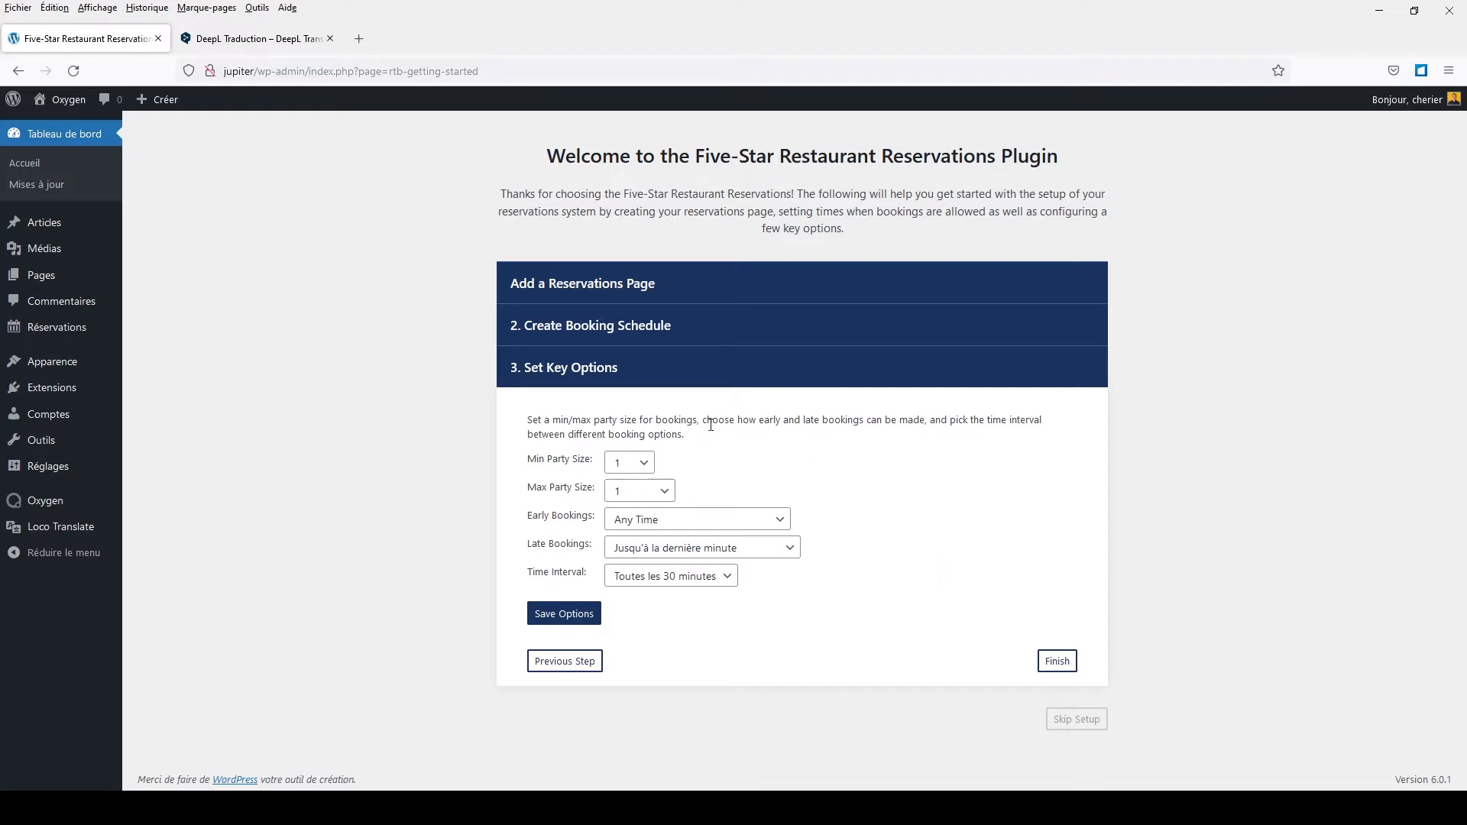
pyautogui.click(630, 490)
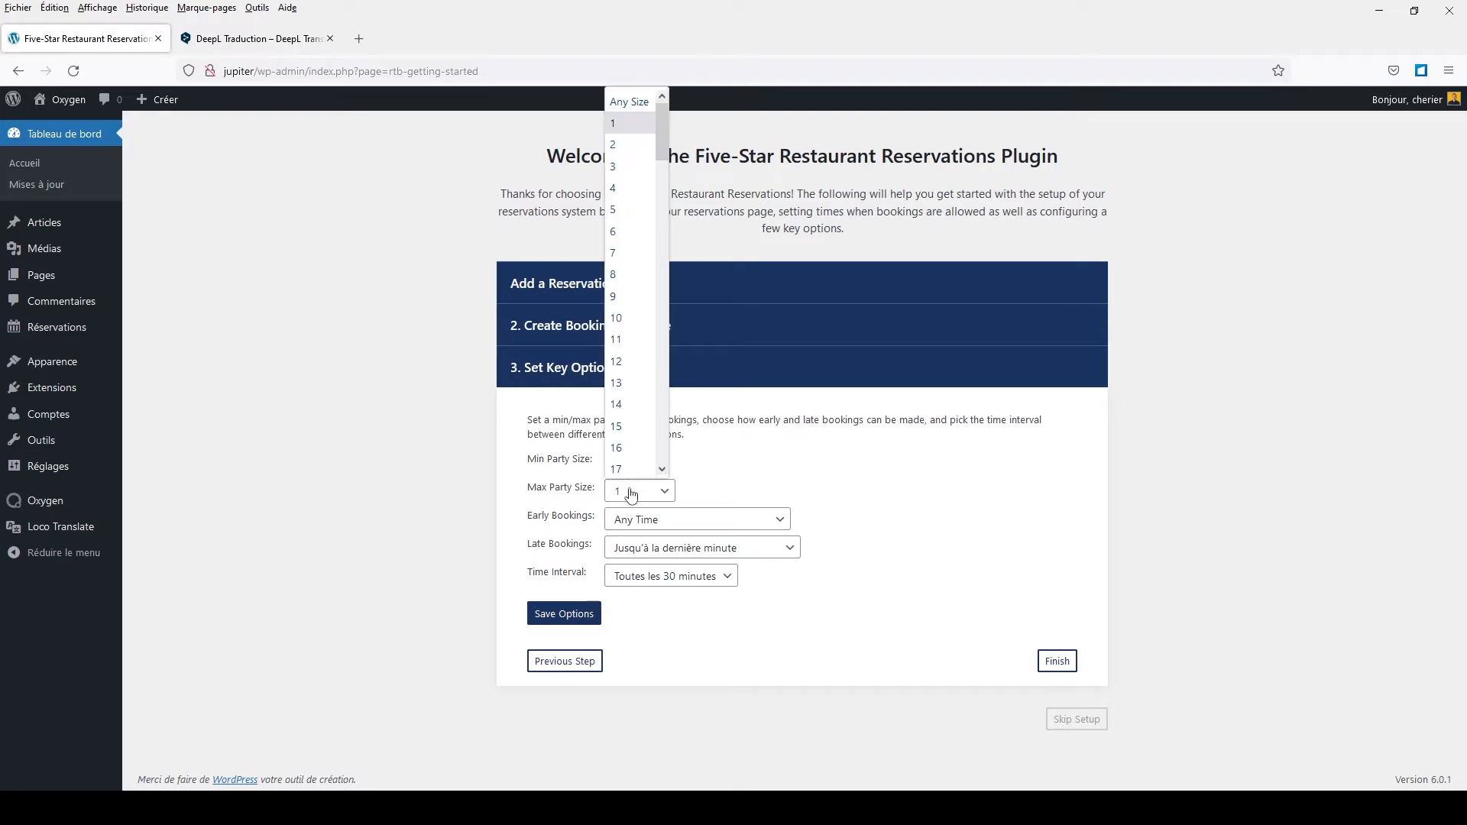
pyautogui.click(646, 120)
pyautogui.click(964, 487)
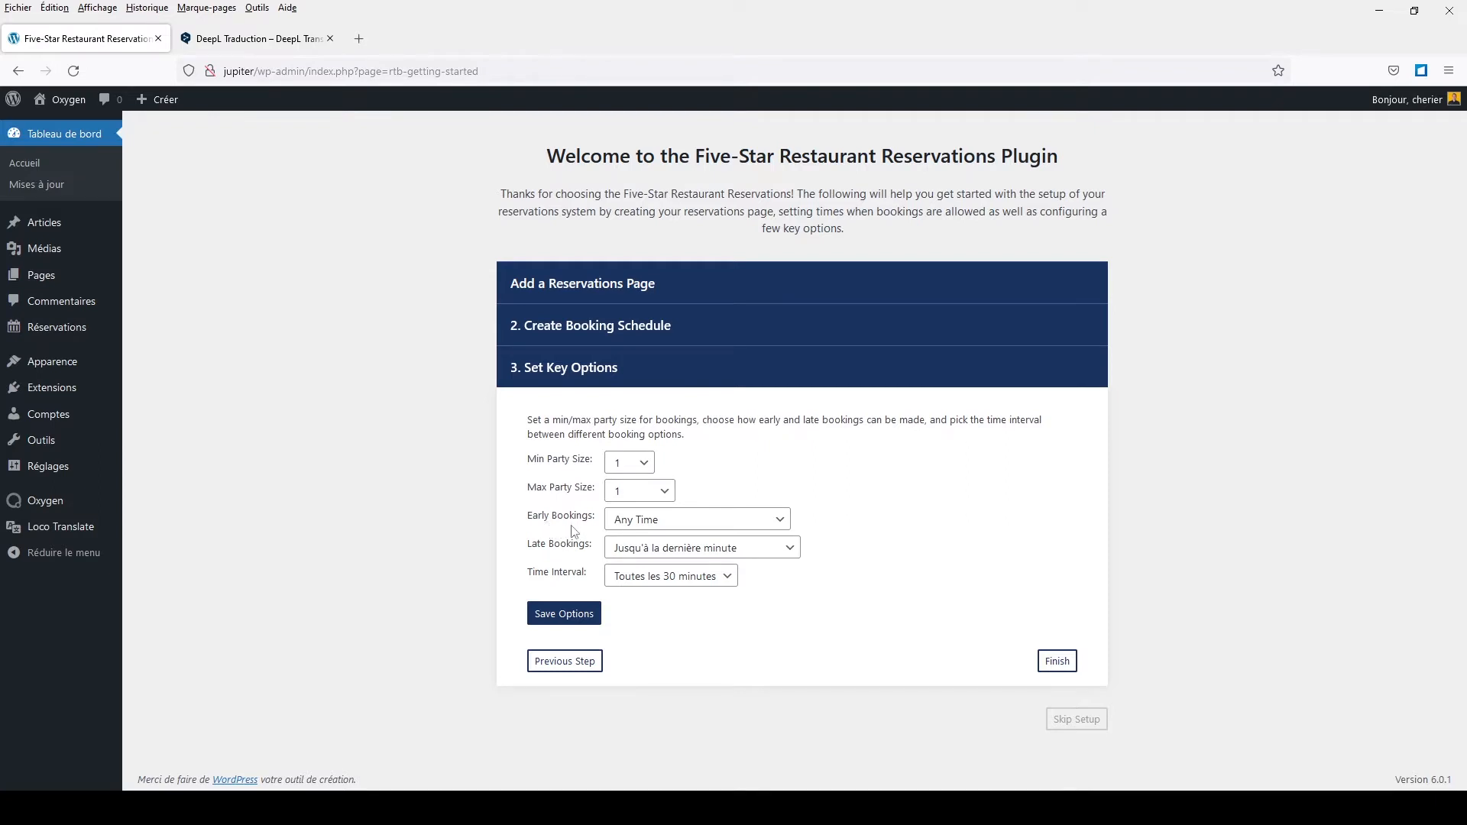
pyautogui.click(690, 525)
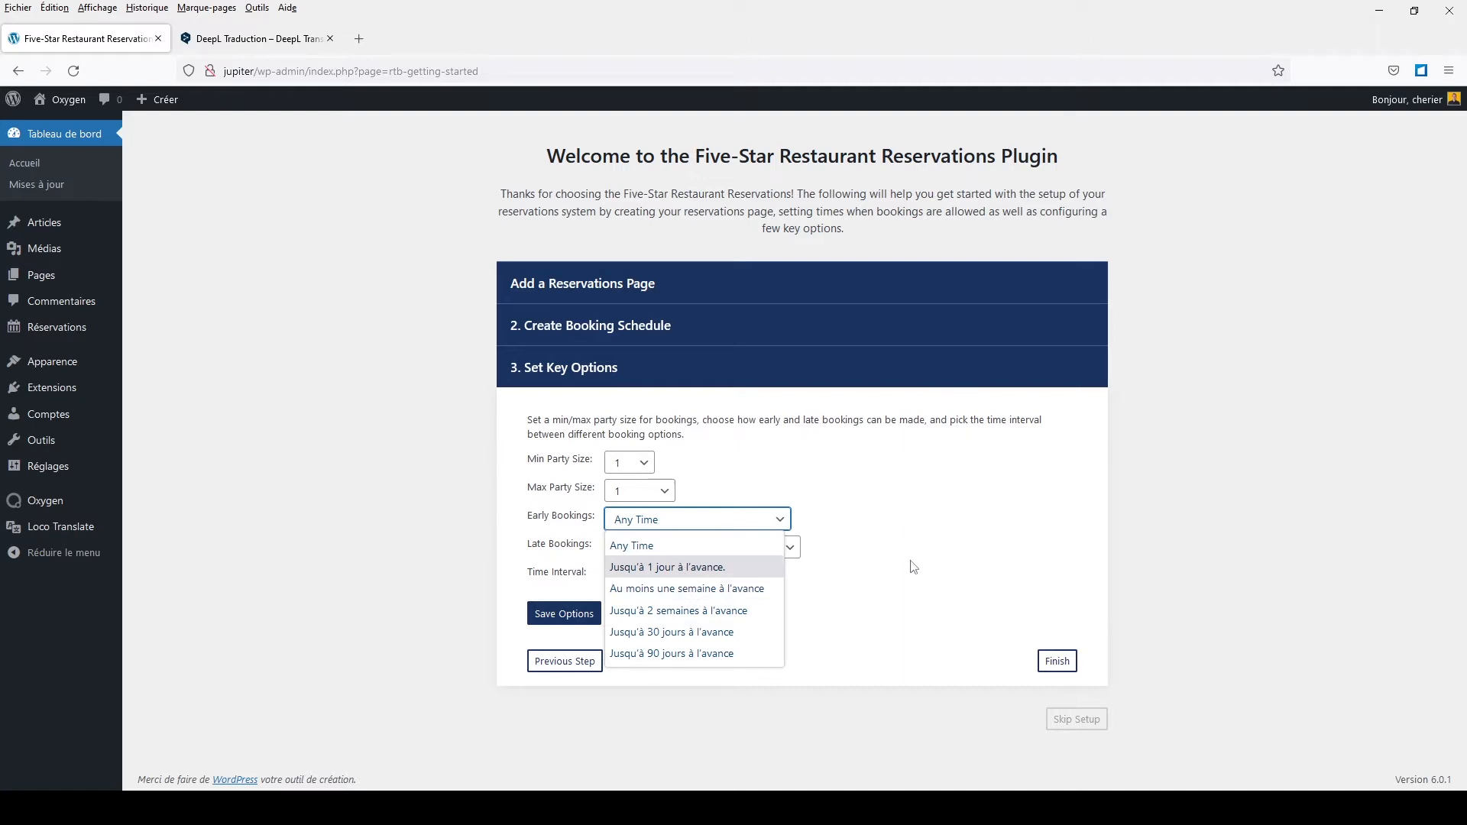
pyautogui.click(946, 561)
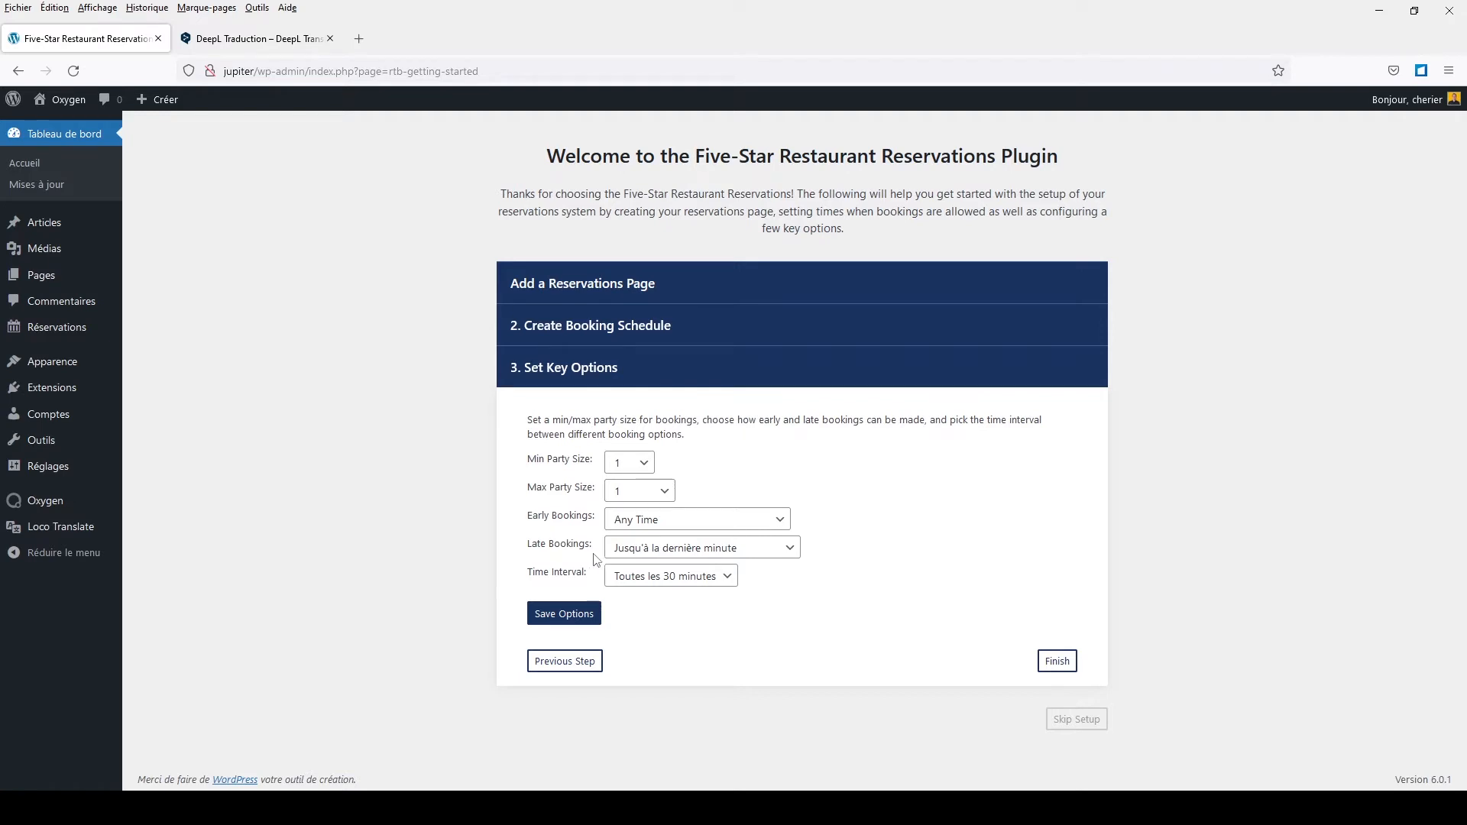
pyautogui.click(636, 550)
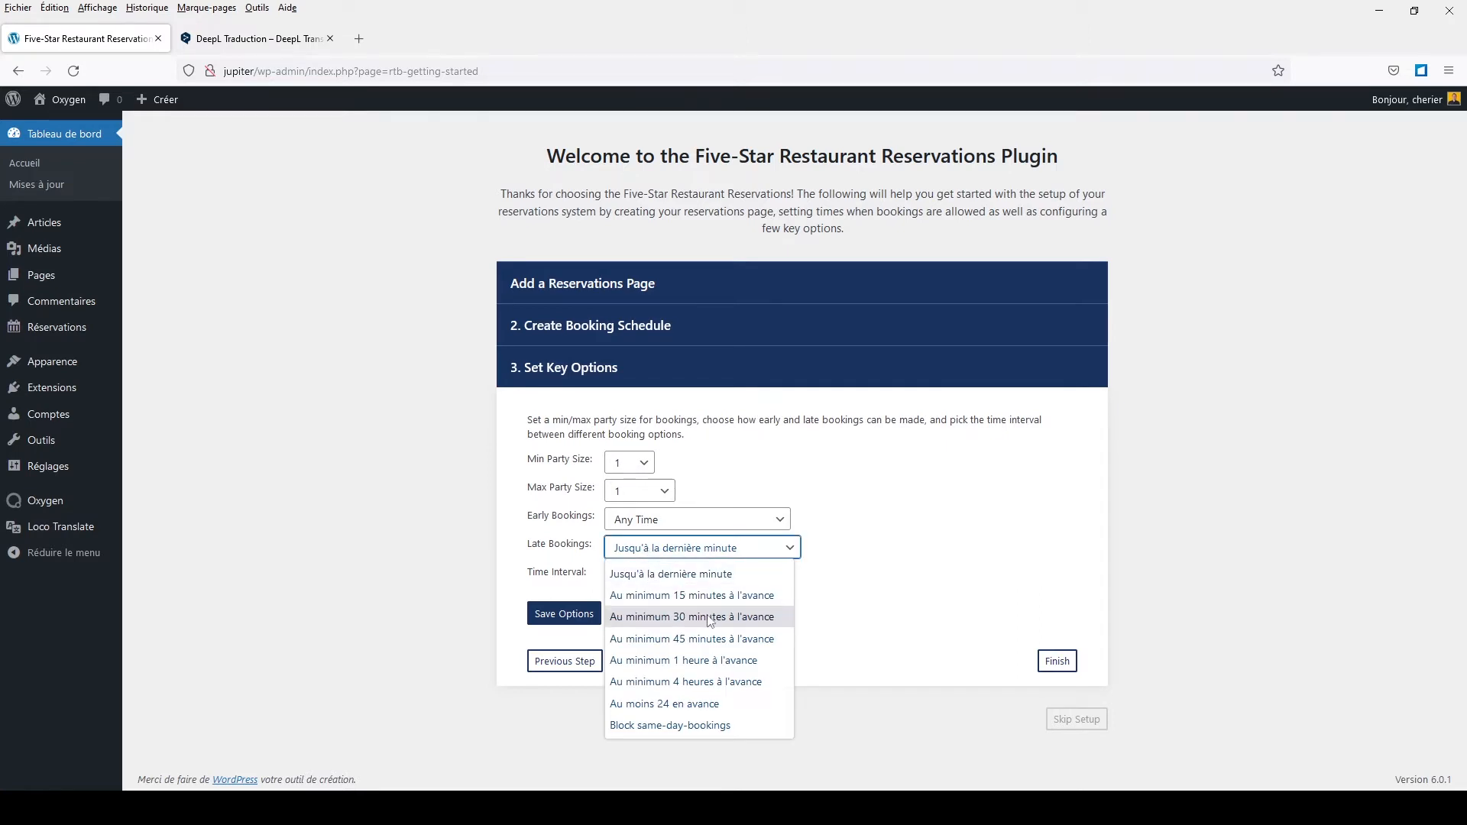
# Step: Keep late bookings and the 30-minute interval unchanged, save the options, and continue
pyautogui.click(903, 596)
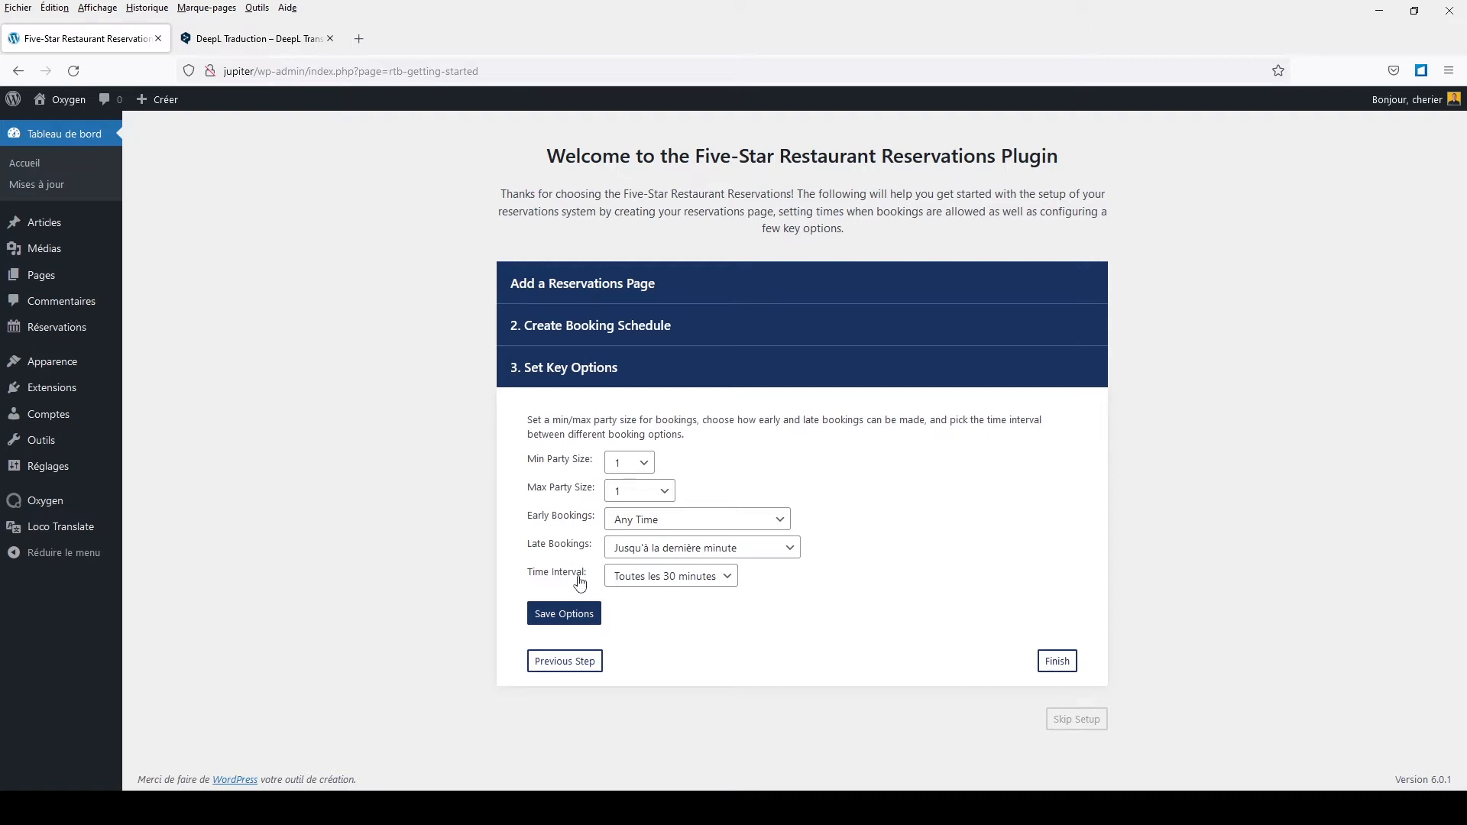
pyautogui.click(628, 578)
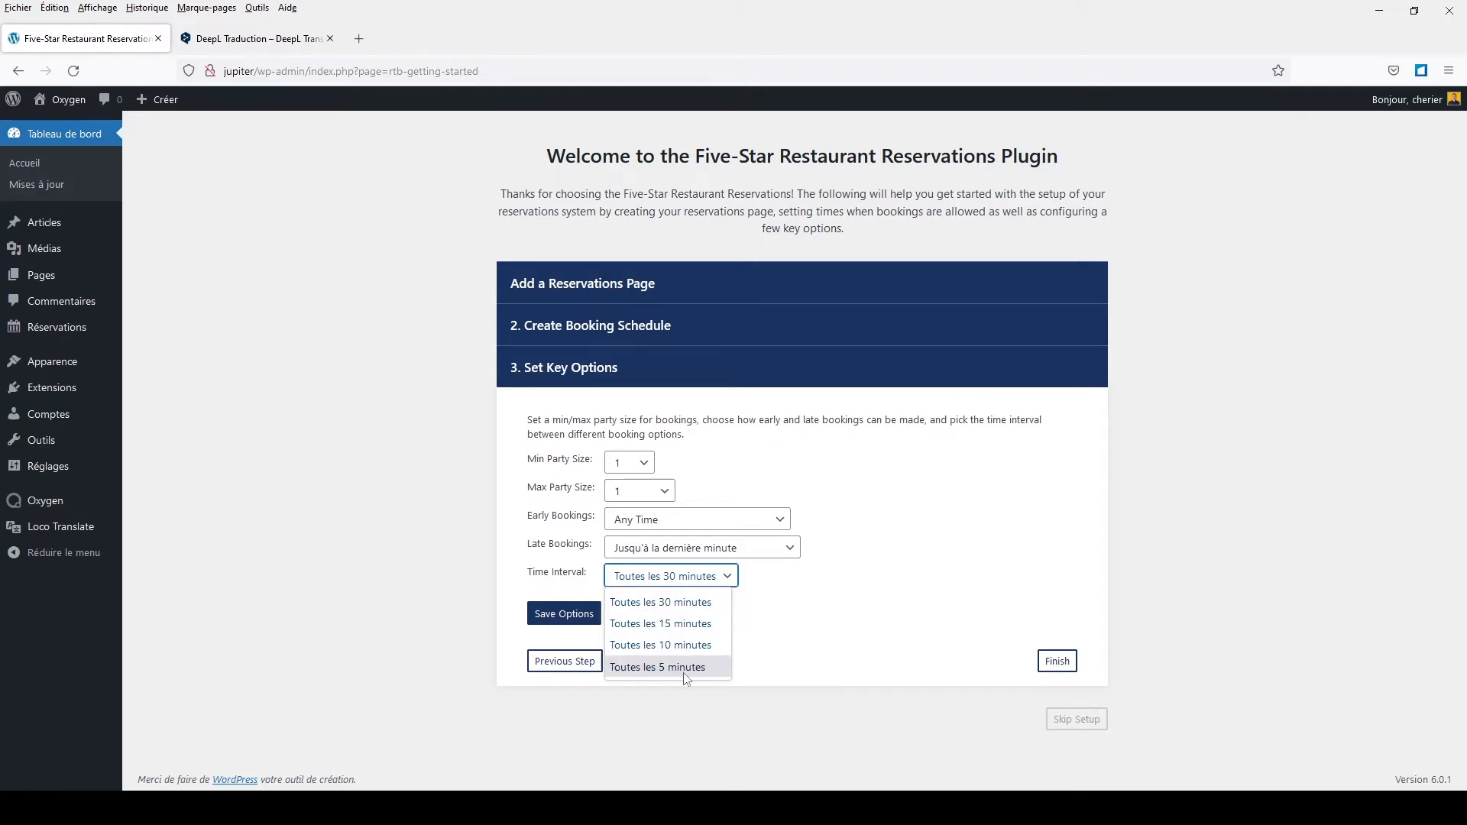
pyautogui.click(991, 631)
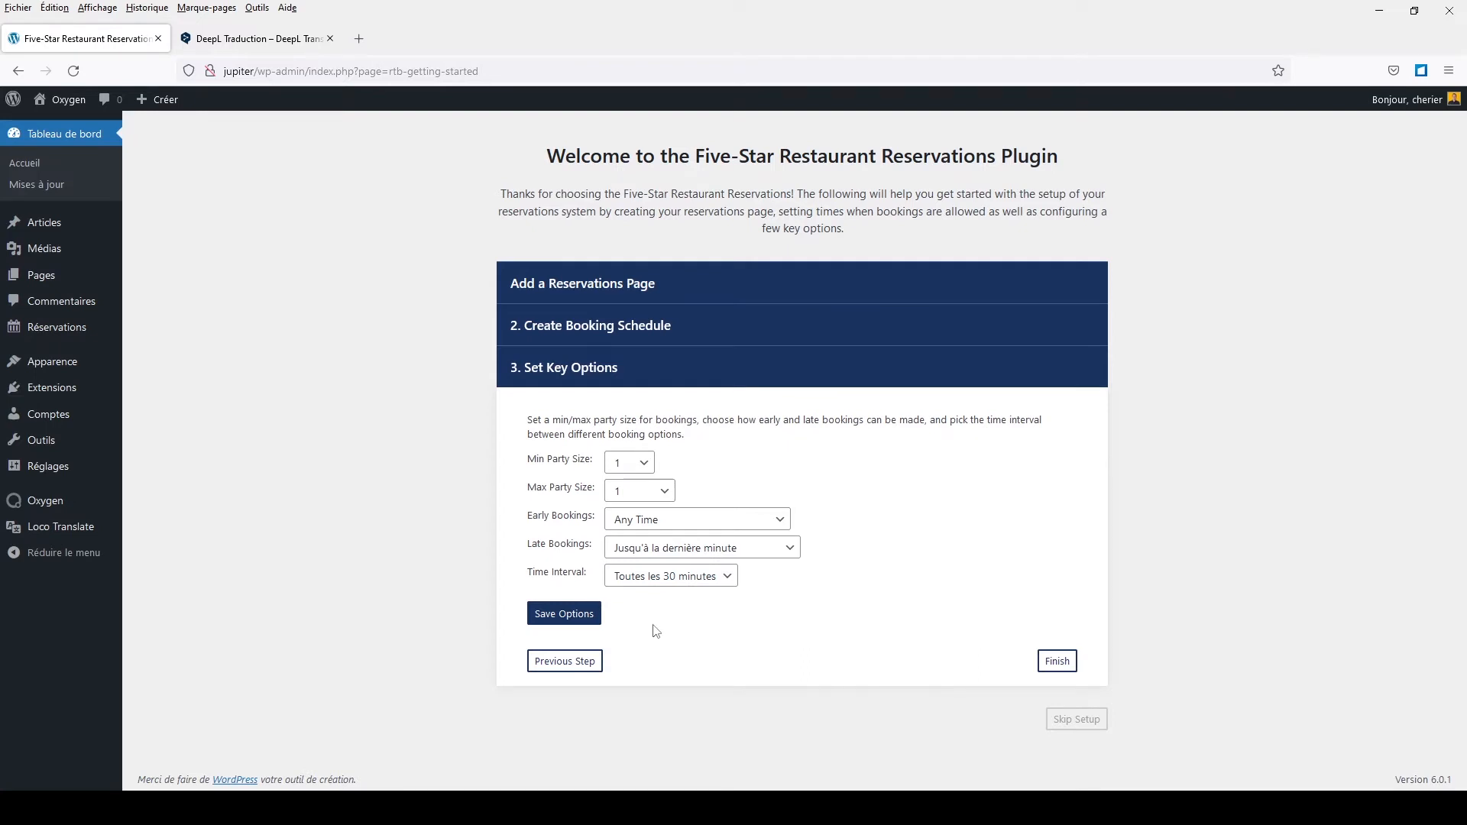
pyautogui.click(560, 618)
pyautogui.click(1056, 663)
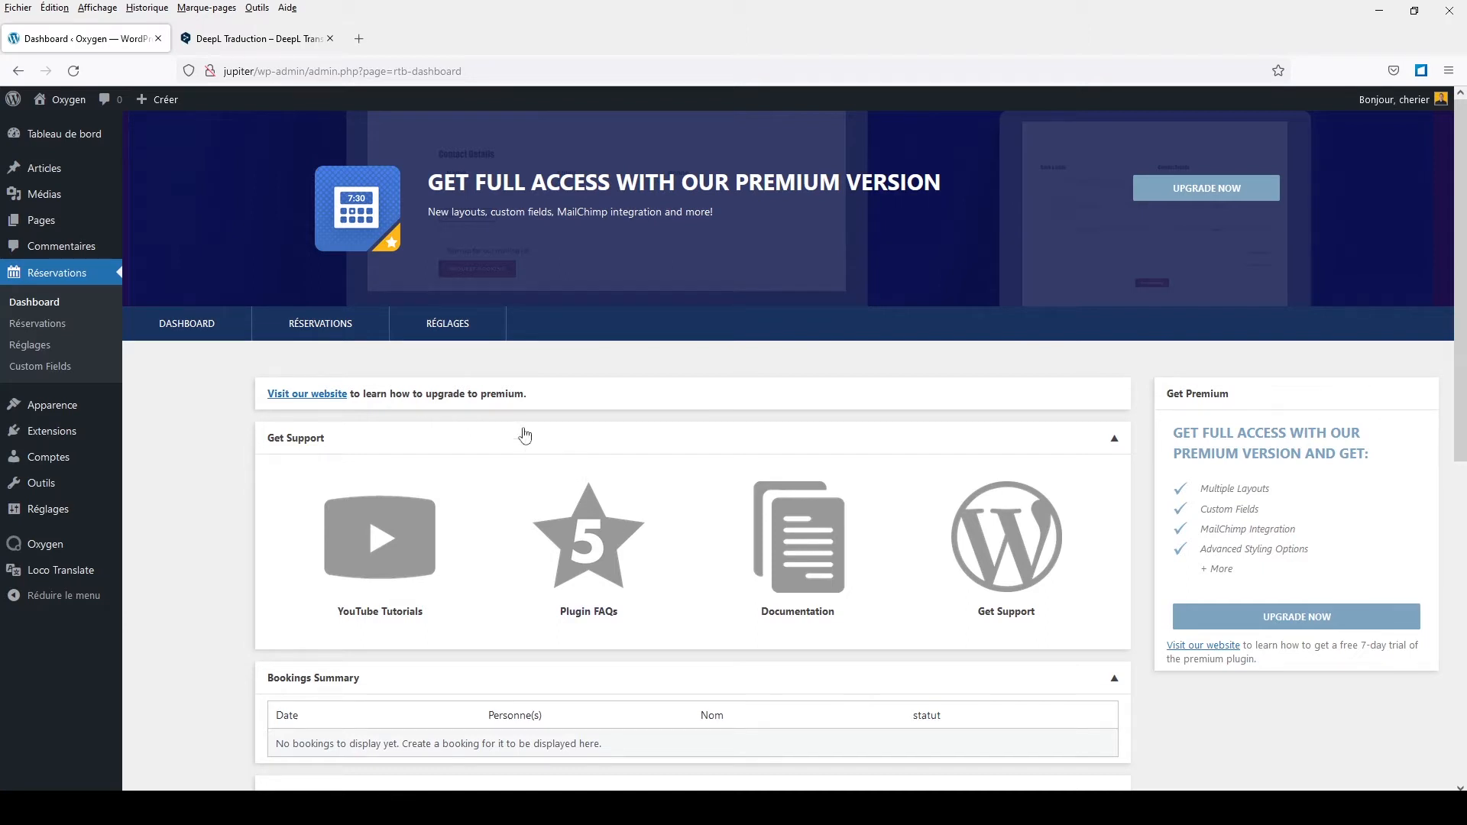
# Step: Open the RÉGLAGES tab on the Reservations dashboard
pyautogui.click(456, 334)
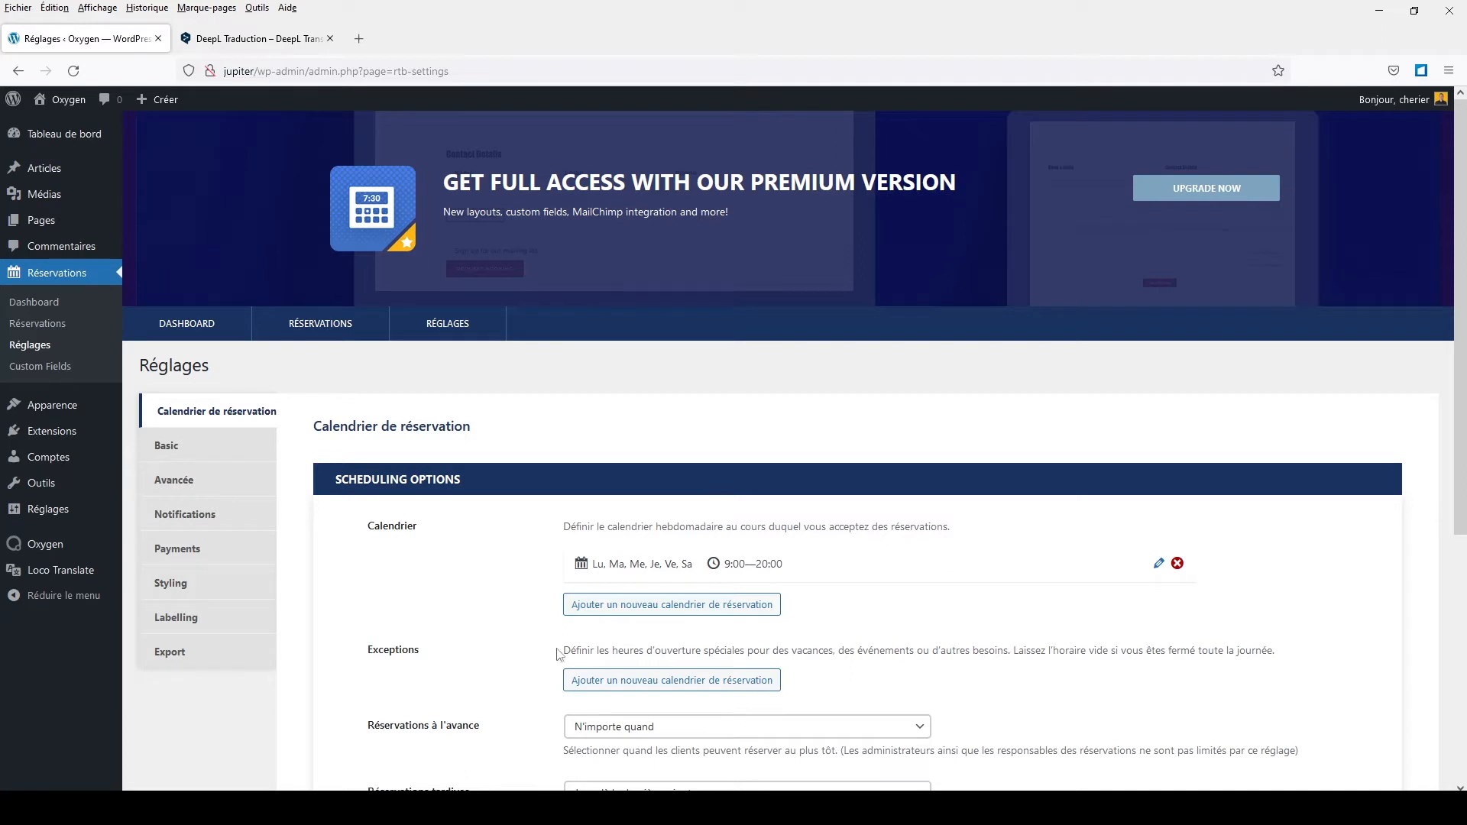
# Step: Add a new exception entry under the booking calendar's Exceptions
pyautogui.click(671, 681)
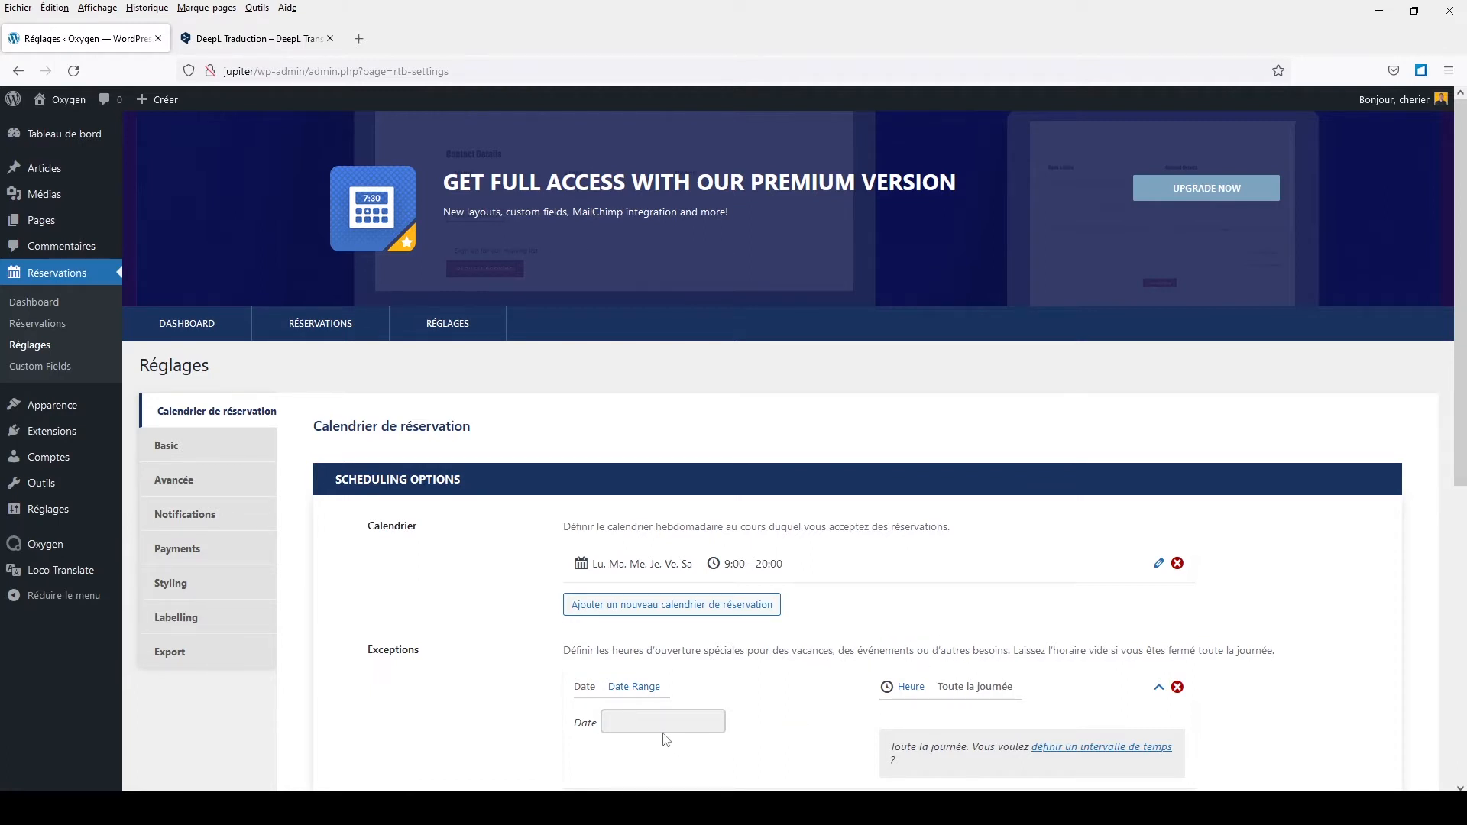
# Step: Set the exception to Date Range and review the booking window, preselected date and interval dropdowns unchanged
pyautogui.click(640, 693)
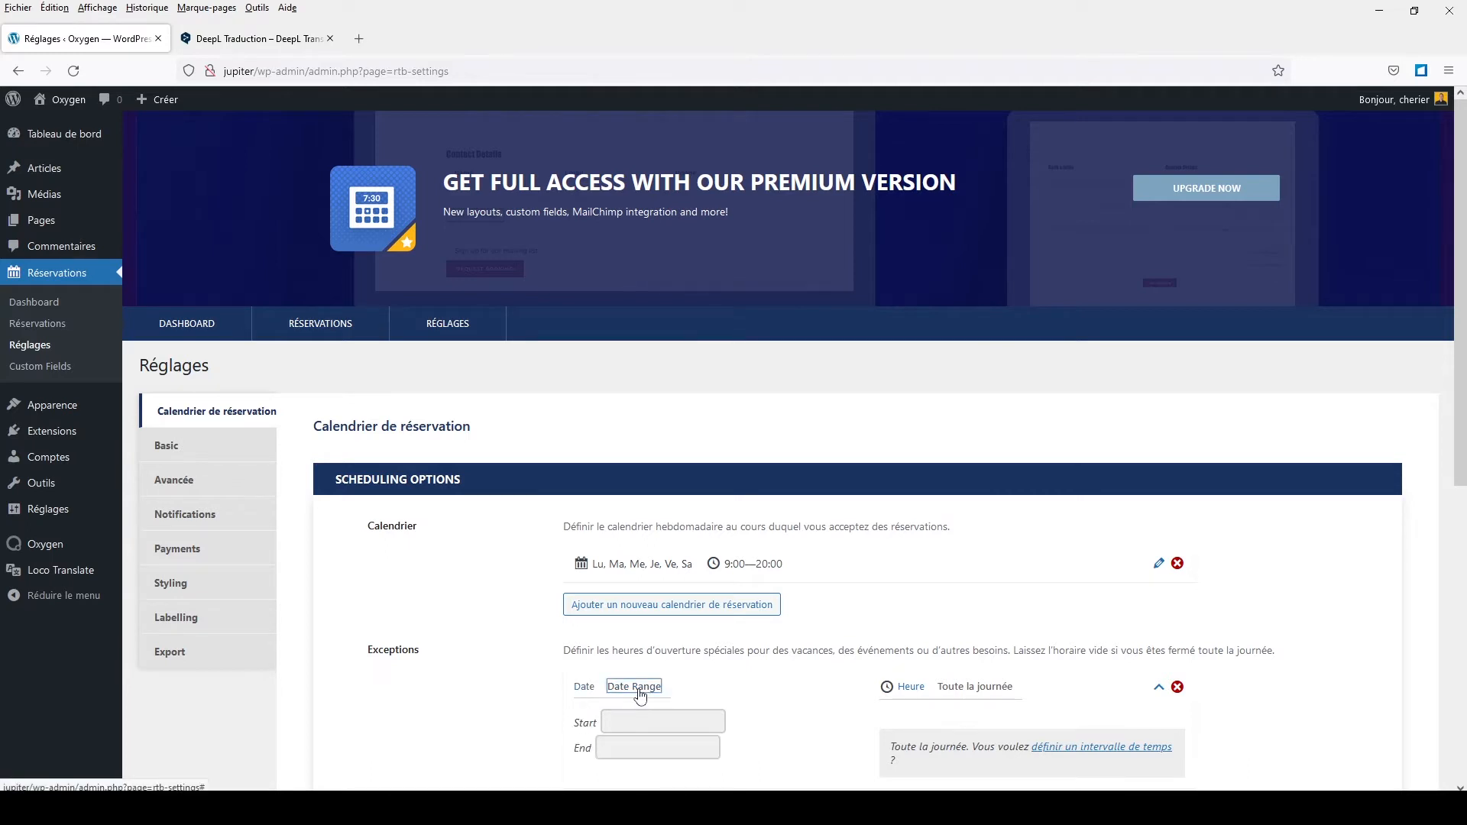
pyautogui.scroll(-3, 843, 665)
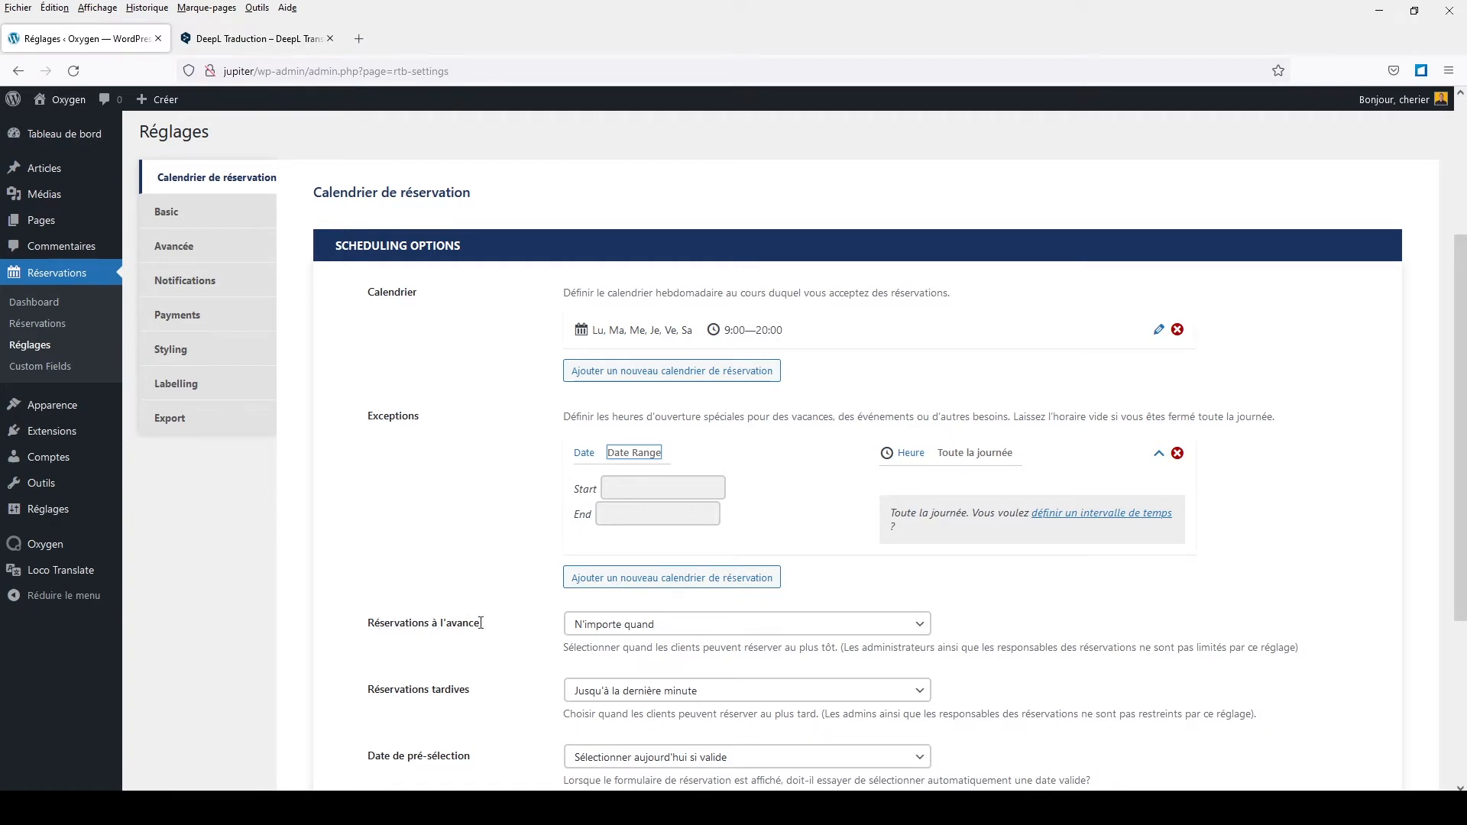
pyautogui.click(589, 627)
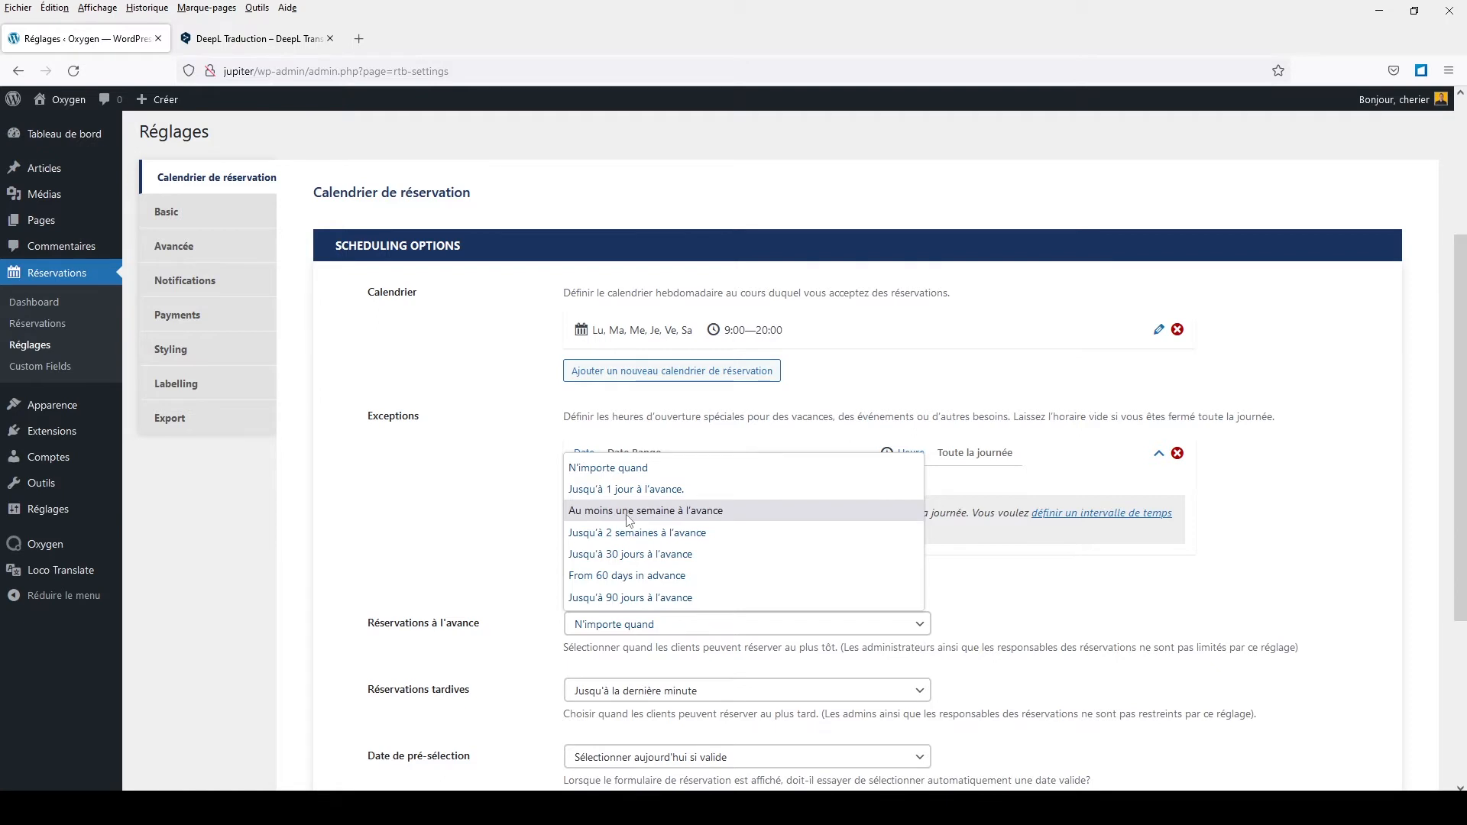
pyautogui.click(512, 555)
pyautogui.scroll(-3, 512, 555)
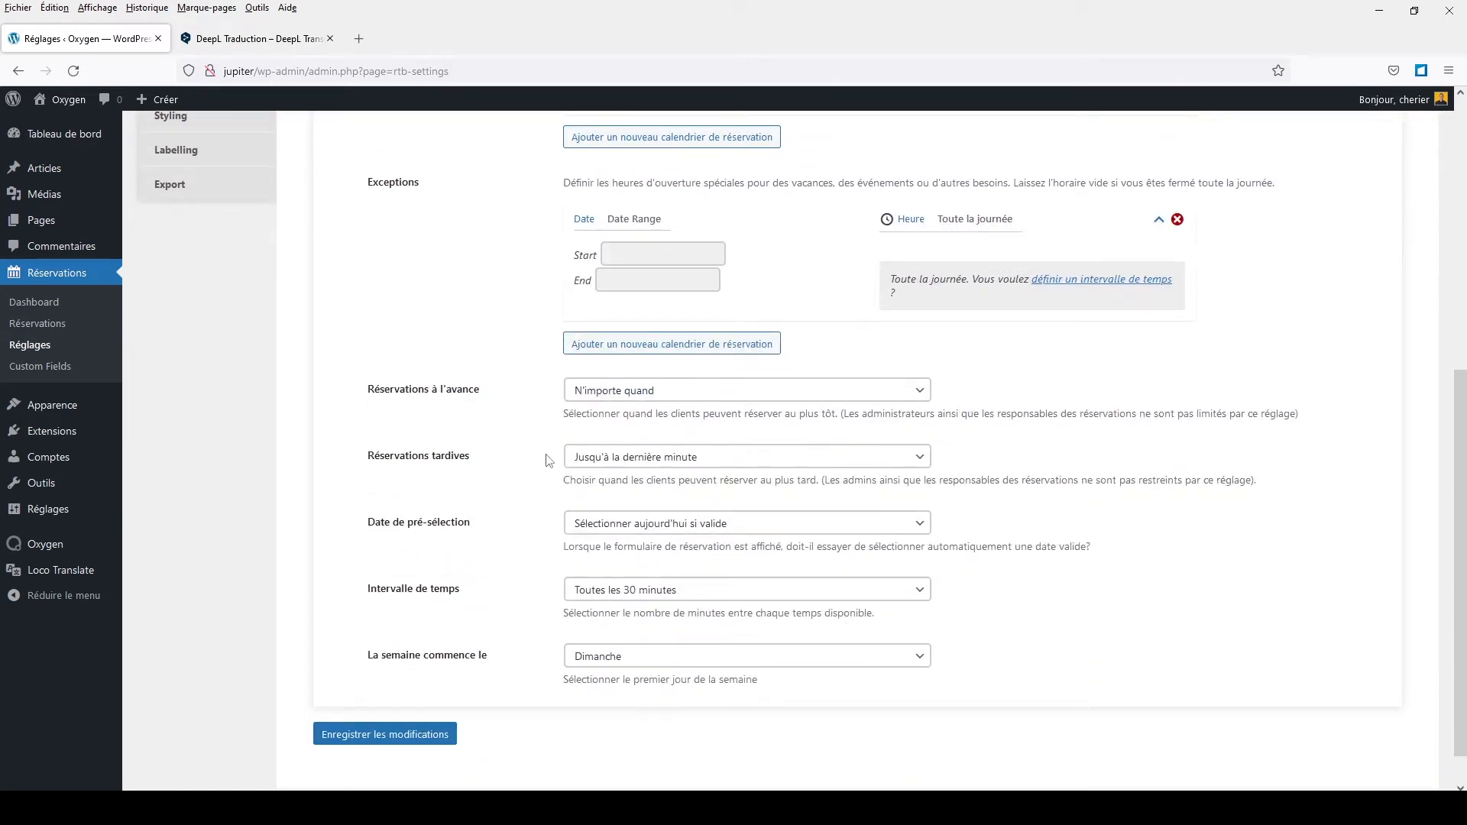
pyautogui.click(639, 460)
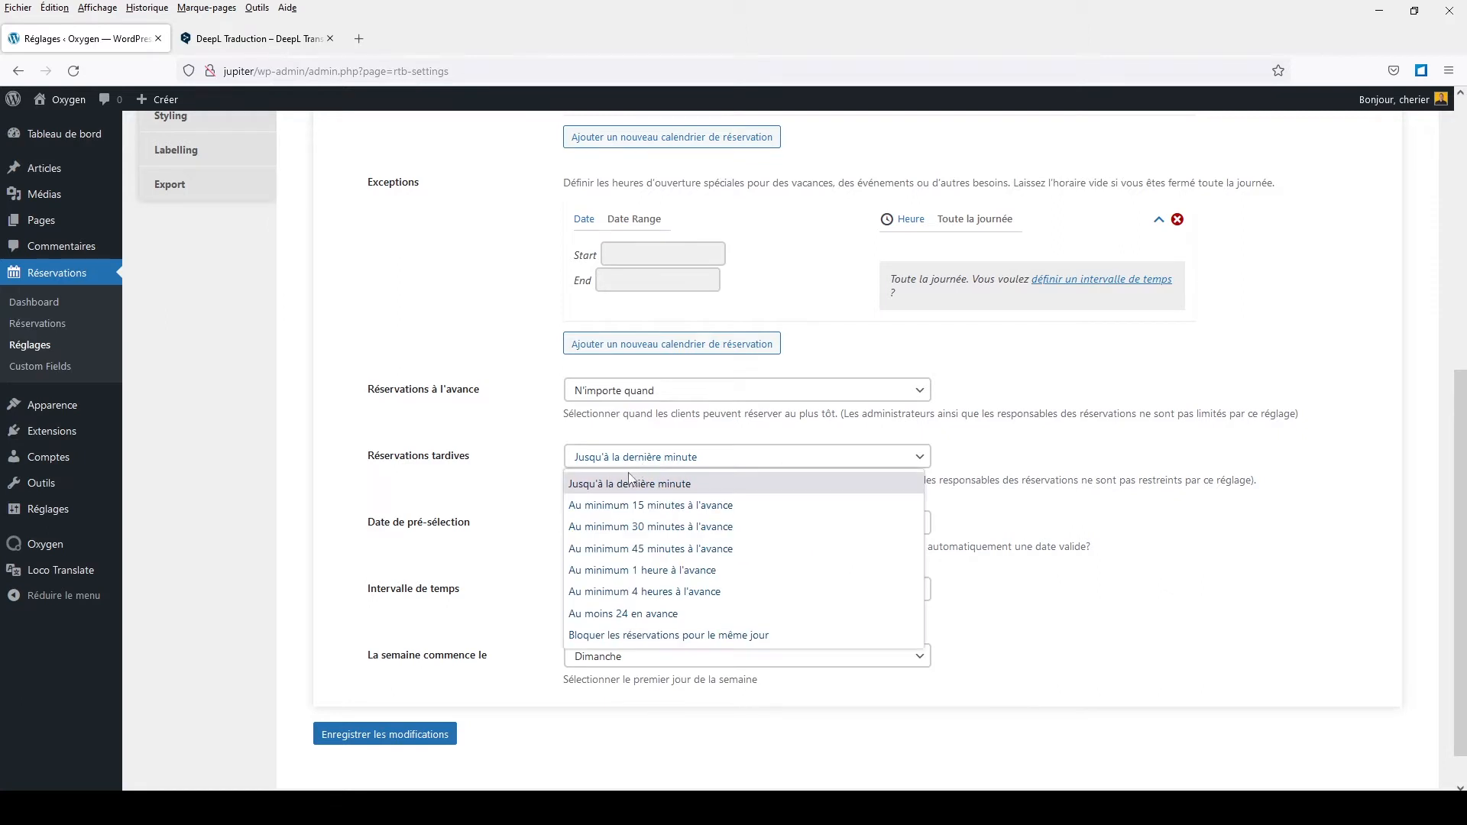
pyautogui.click(441, 472)
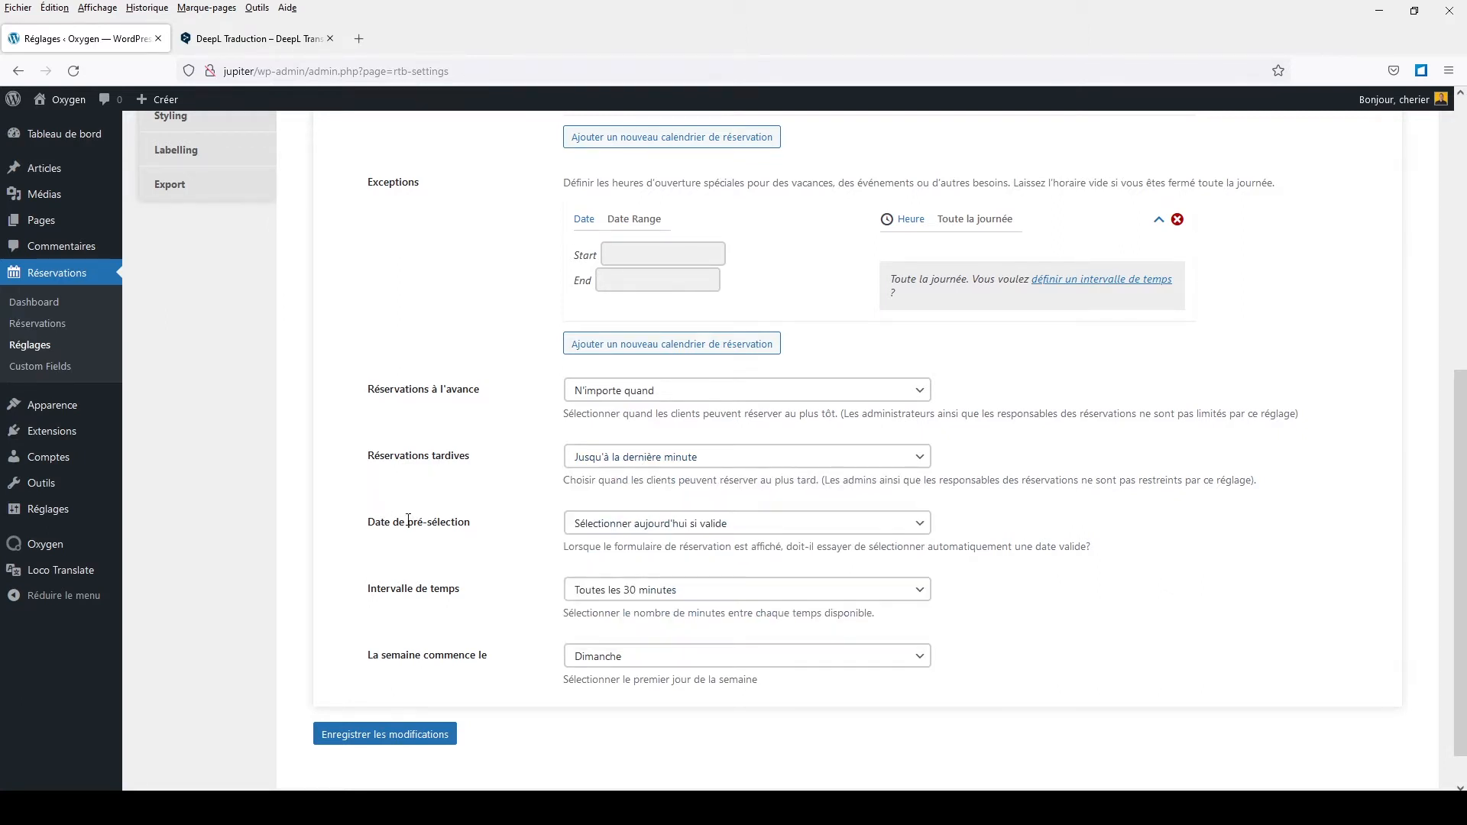
pyautogui.click(650, 524)
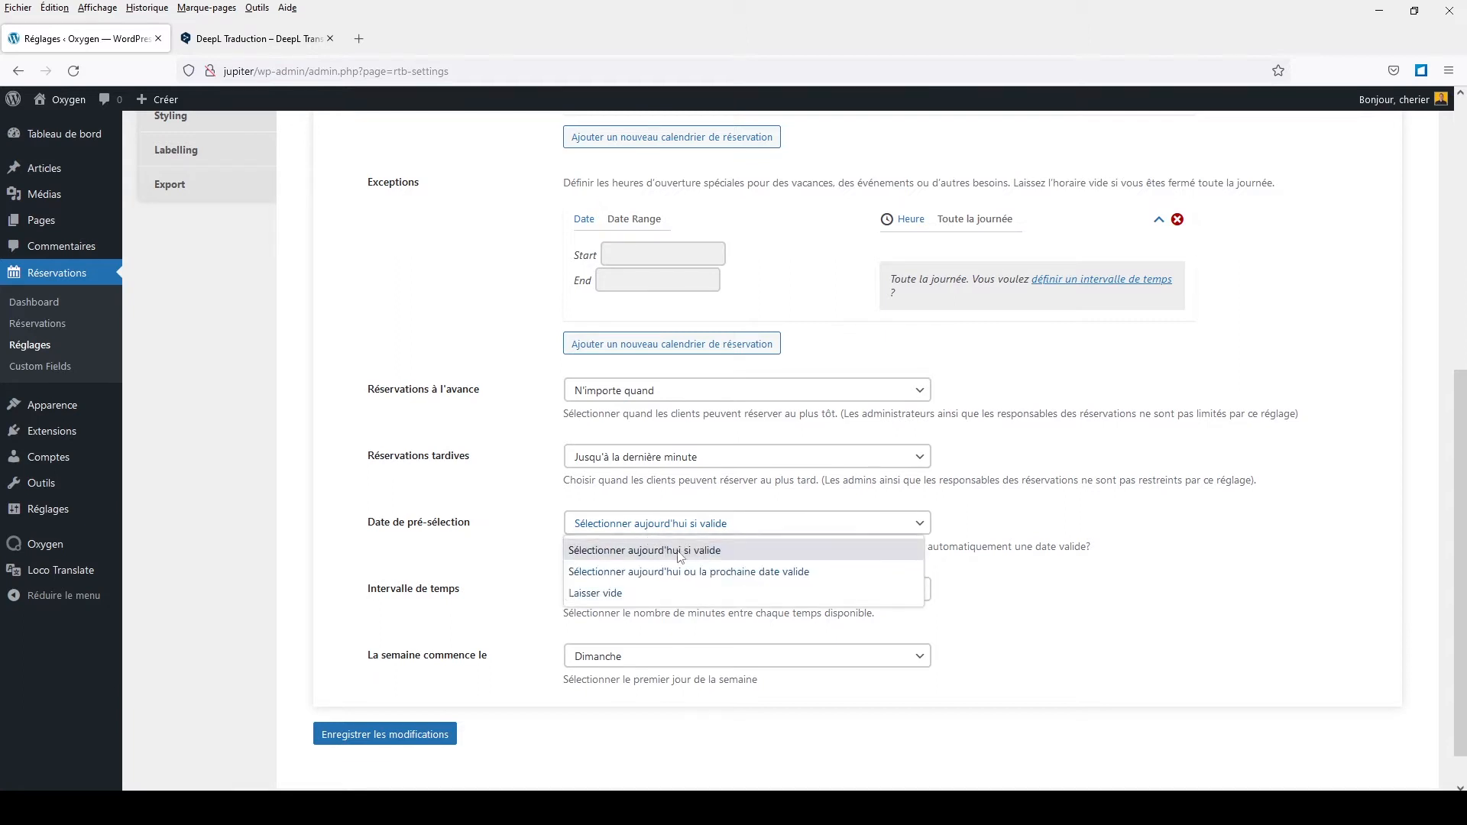
pyautogui.click(526, 517)
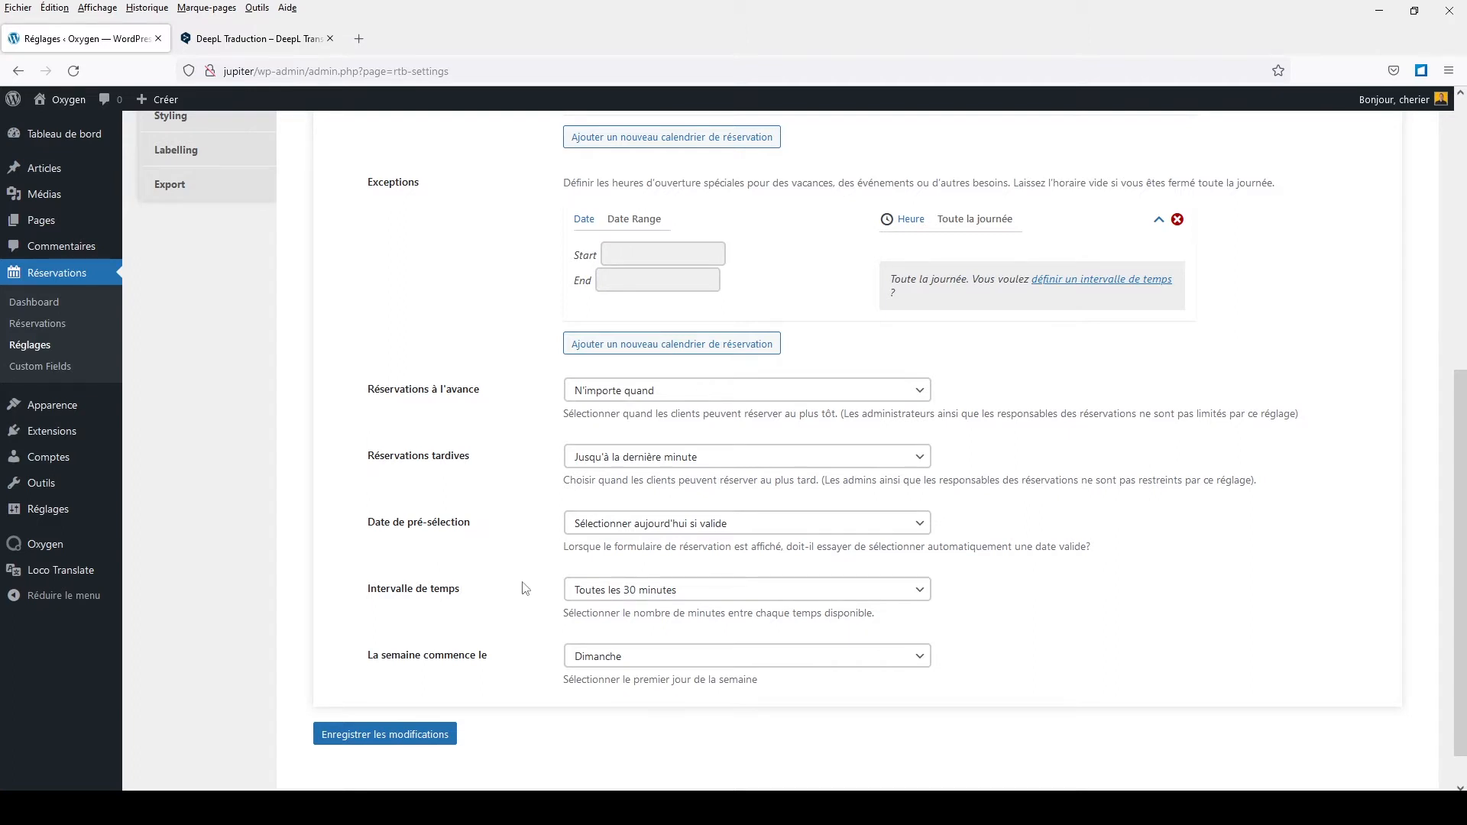
pyautogui.click(609, 593)
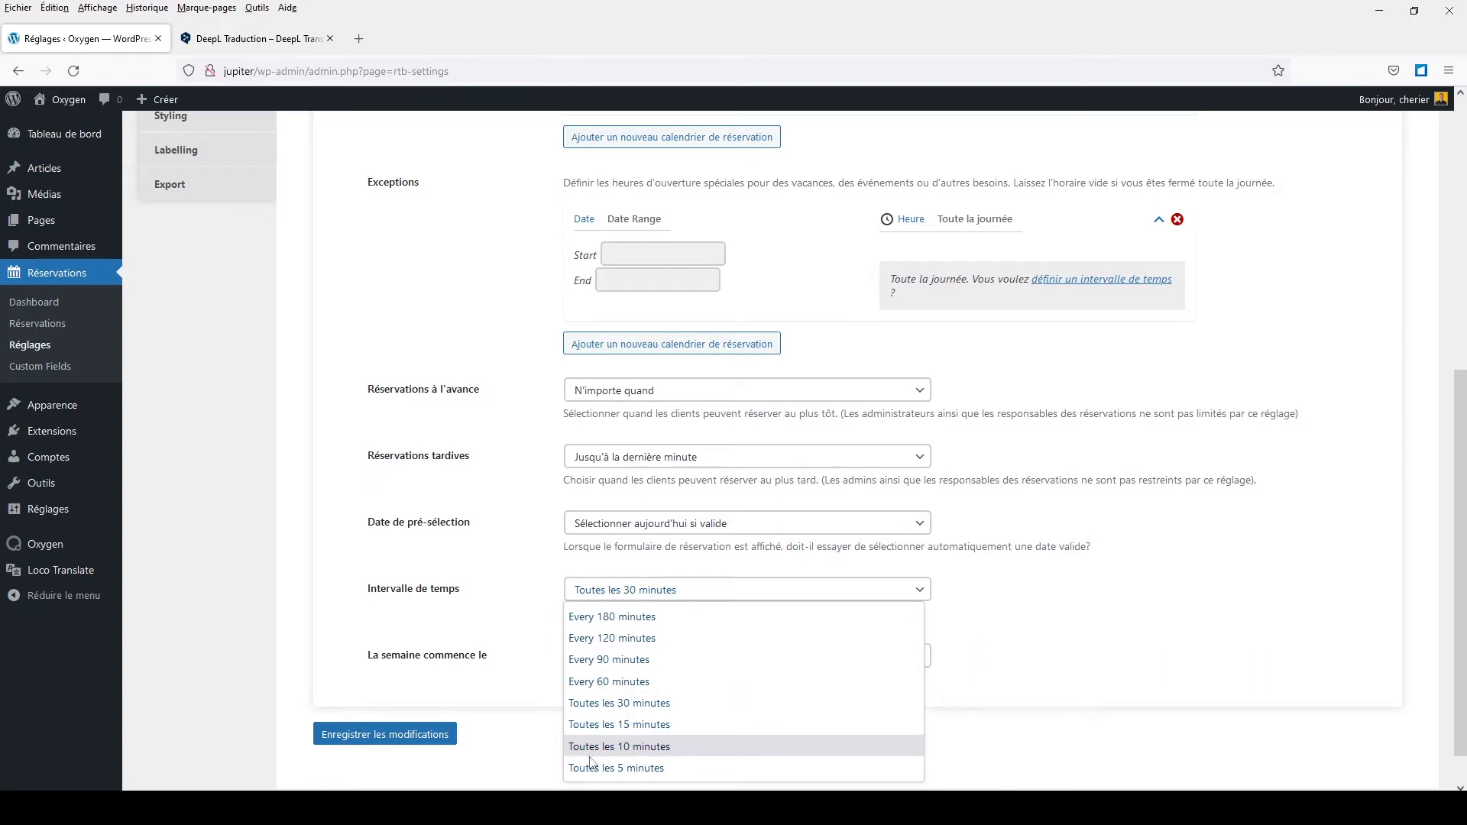
pyautogui.click(537, 576)
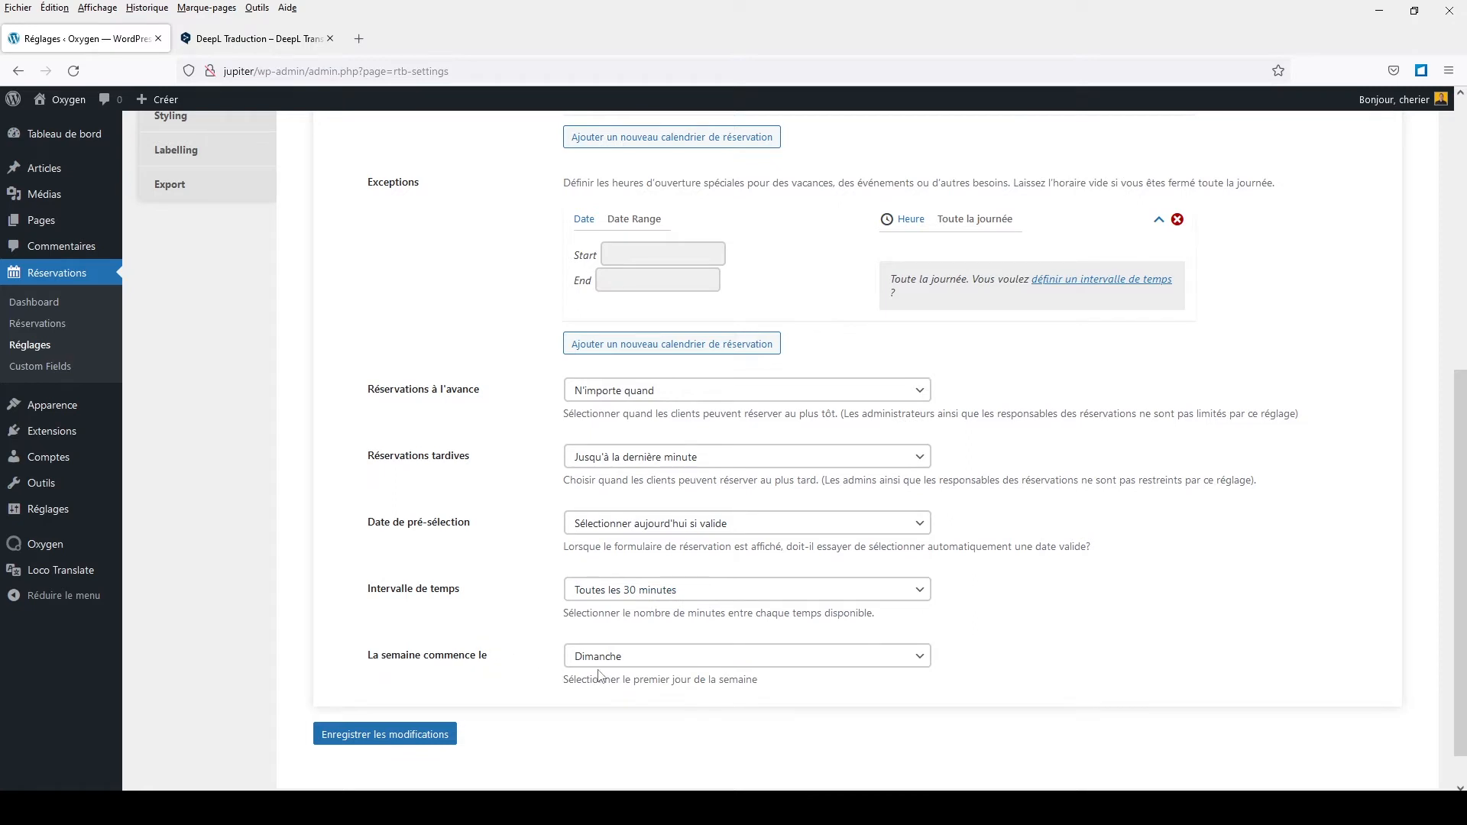
# Step: Set 'La semaine commence le' to Lundi and save the changes
pyautogui.click(640, 664)
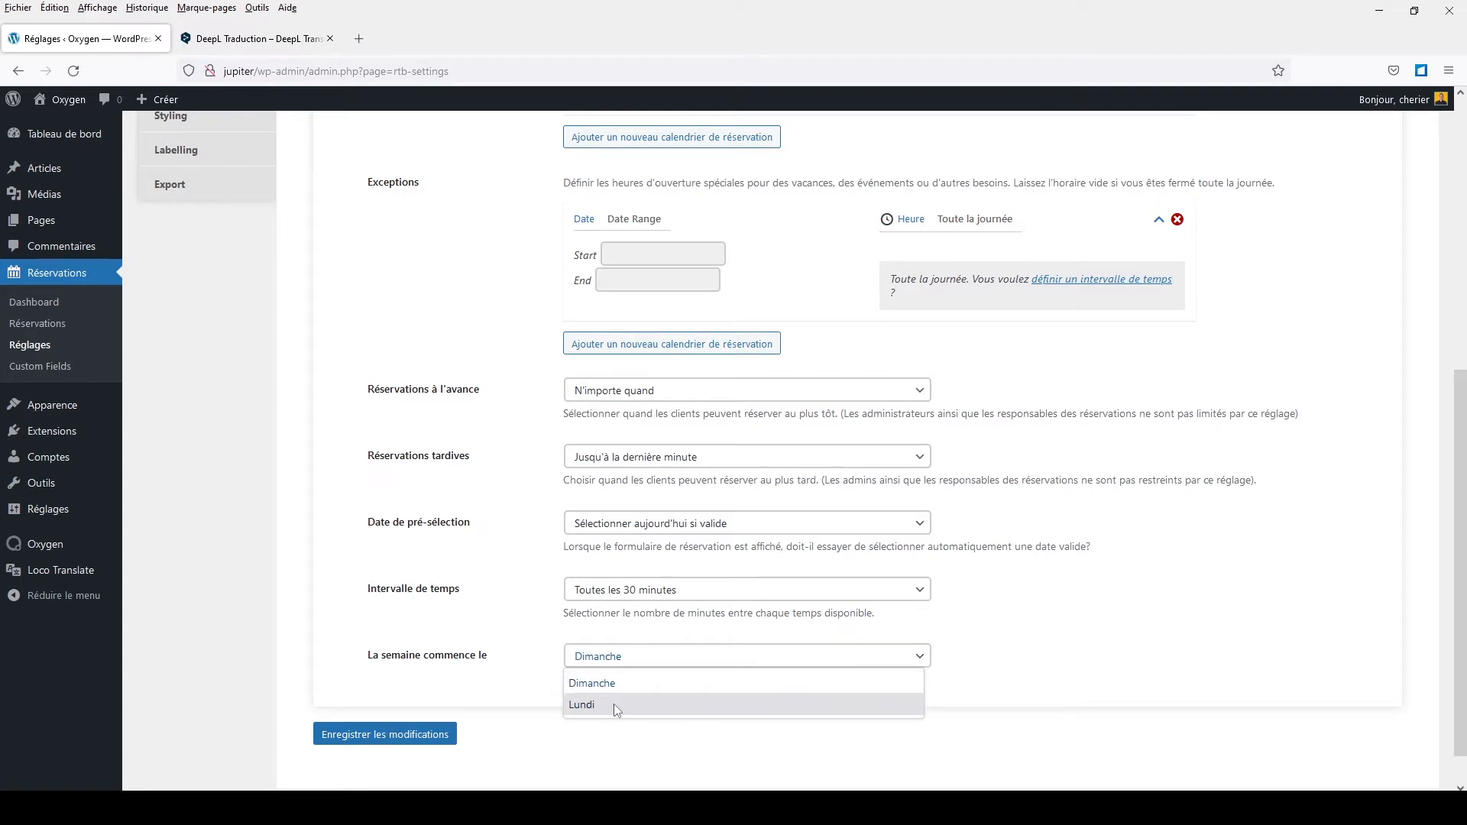
pyautogui.click(591, 683)
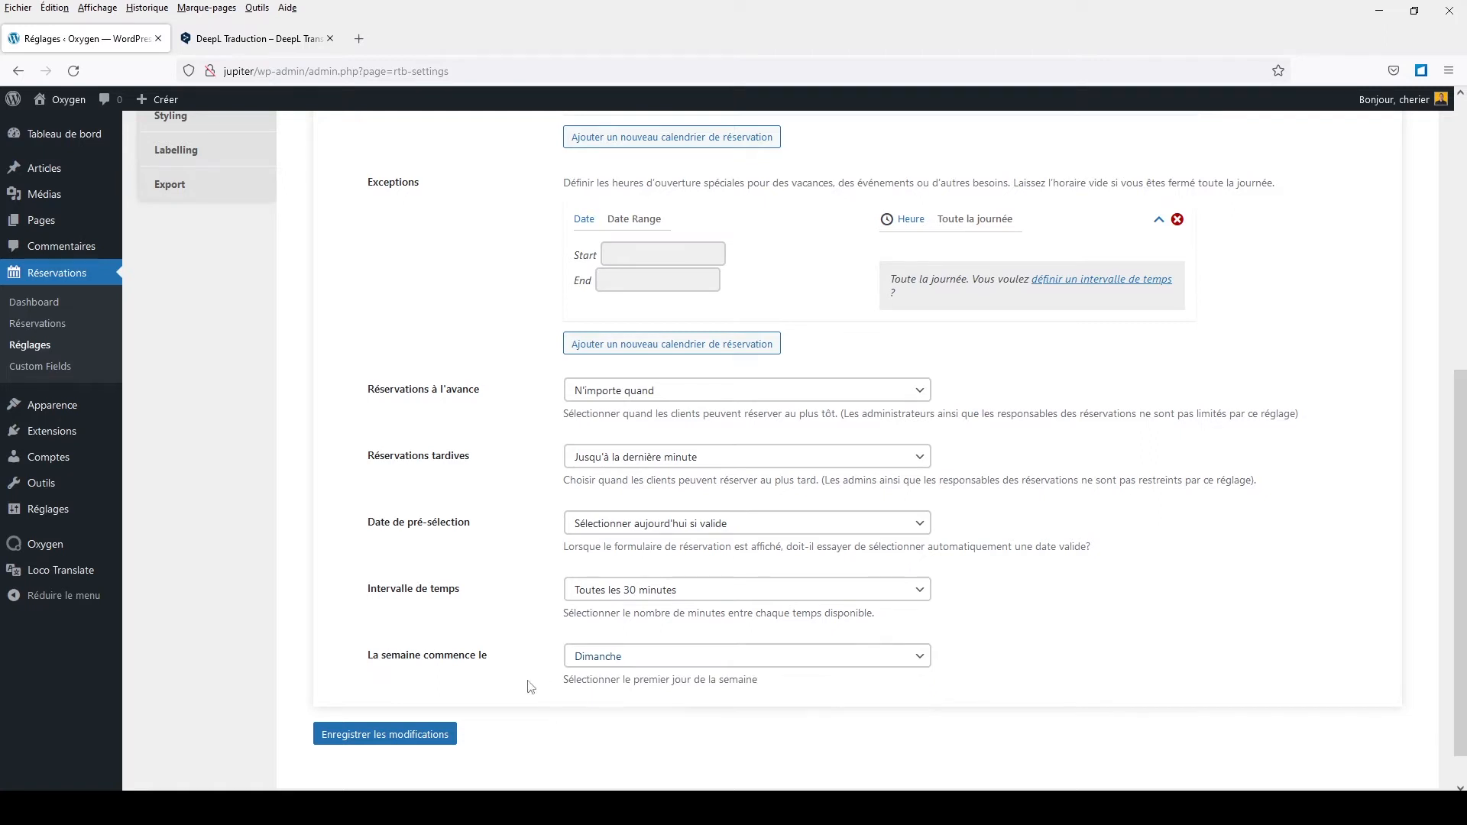
pyautogui.click(616, 665)
pyautogui.click(594, 702)
pyautogui.click(402, 735)
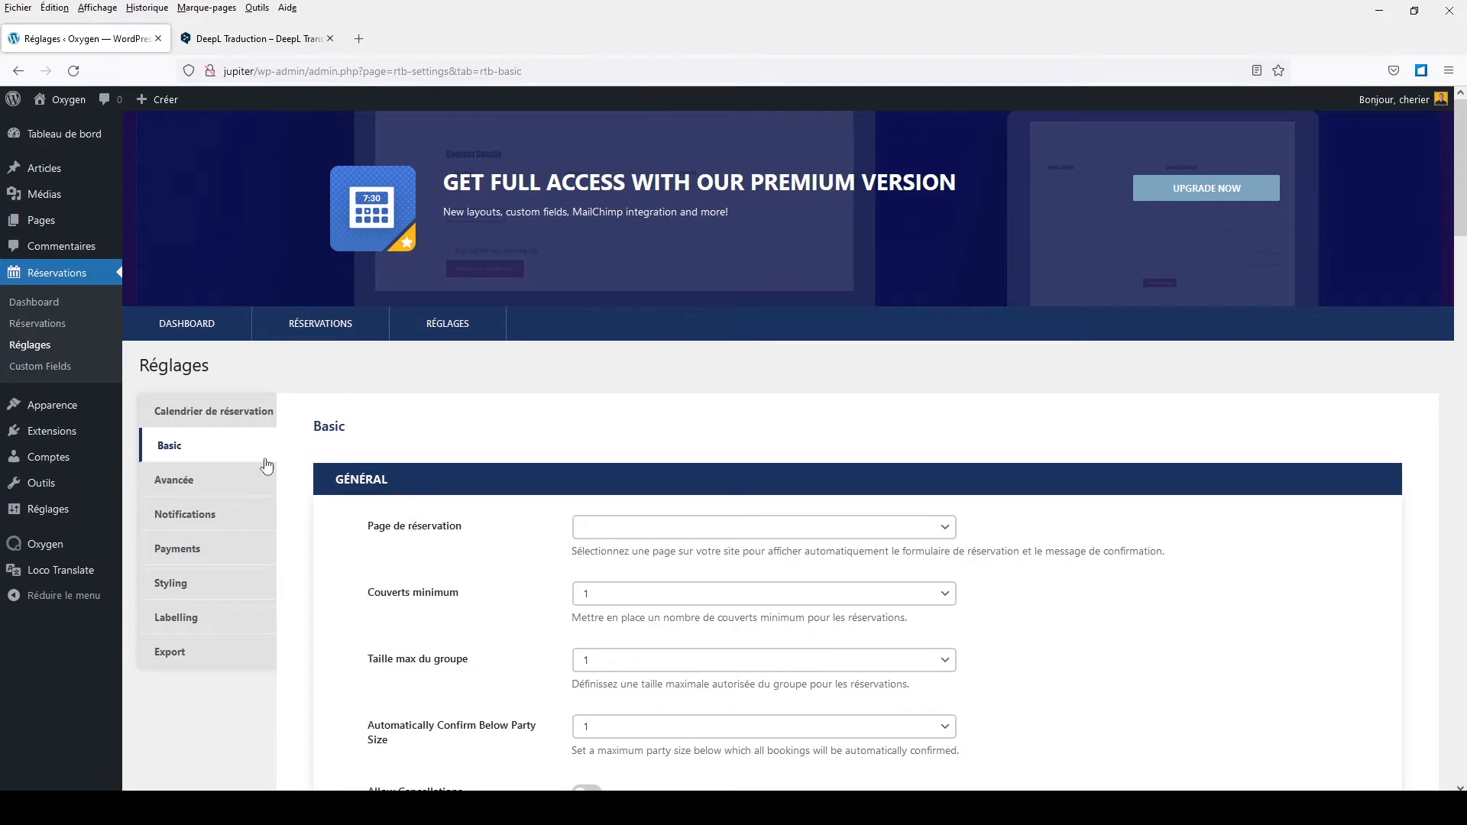
# Step: Create a new page from the Pages list
pyautogui.click(44, 226)
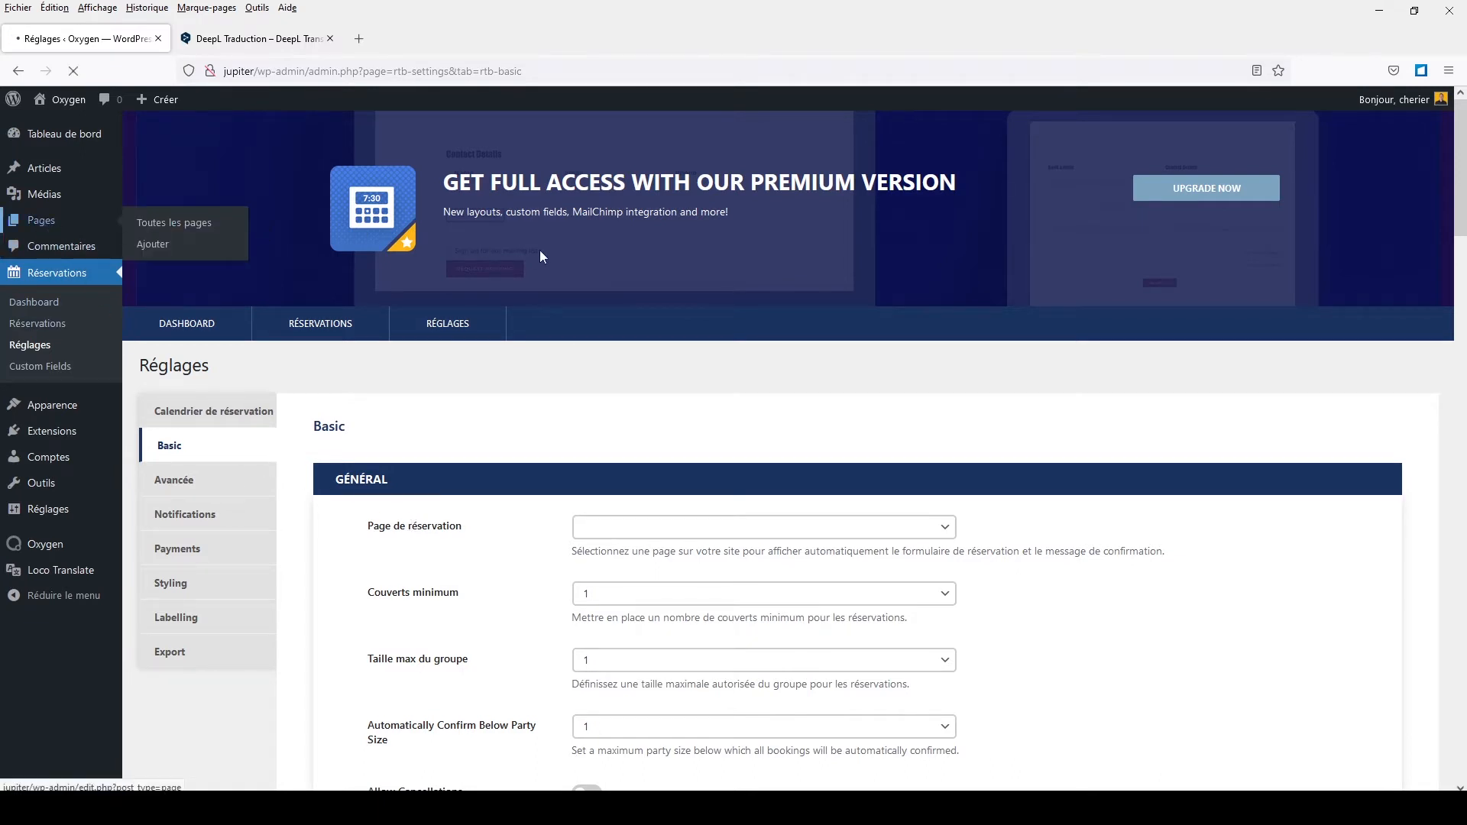
pyautogui.click(228, 140)
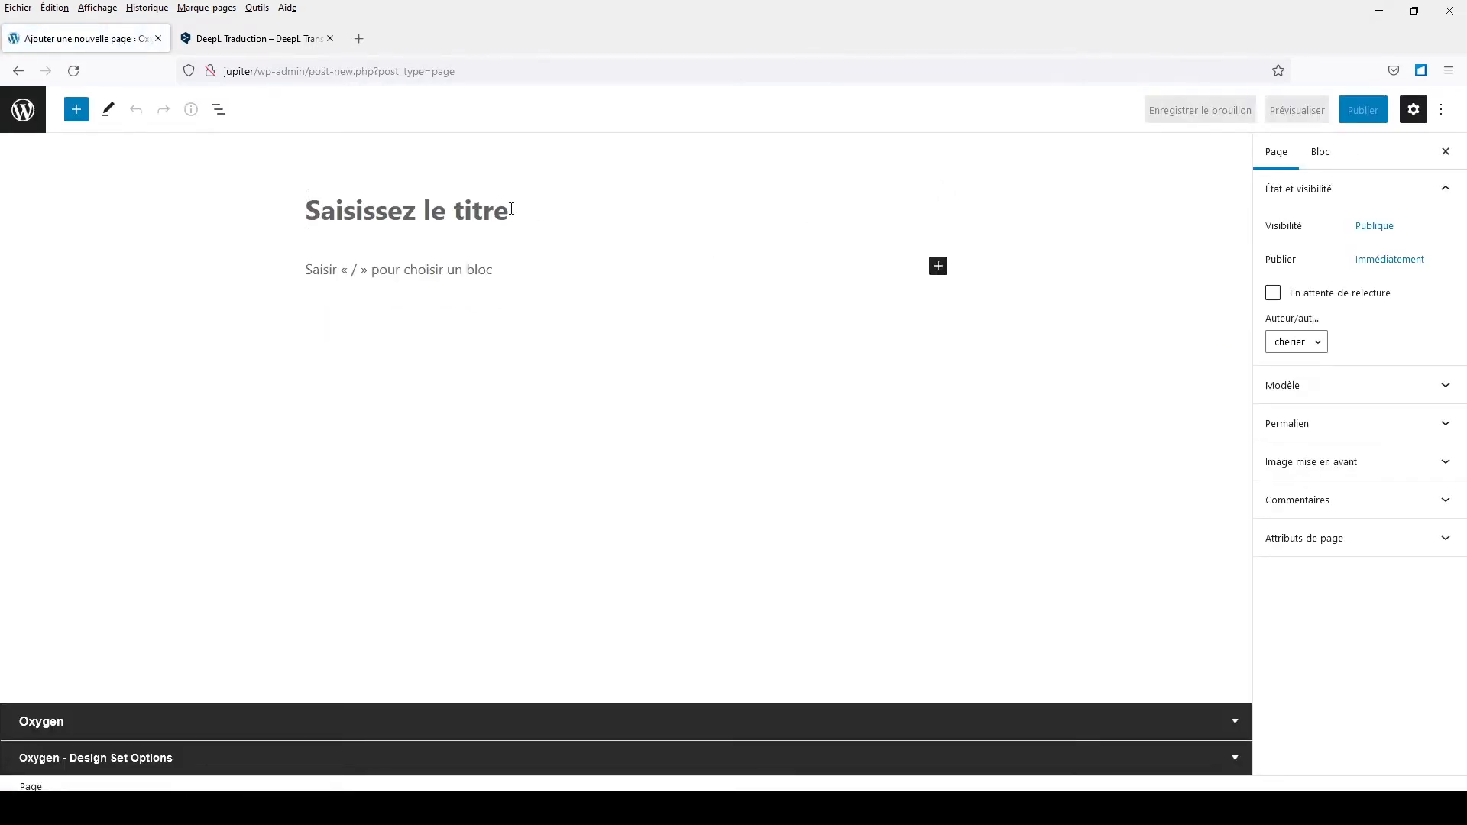
# Step: Publish a new page titled 'calendrier'
pyautogui.click(511, 209)
pyautogui.write('calendrier')
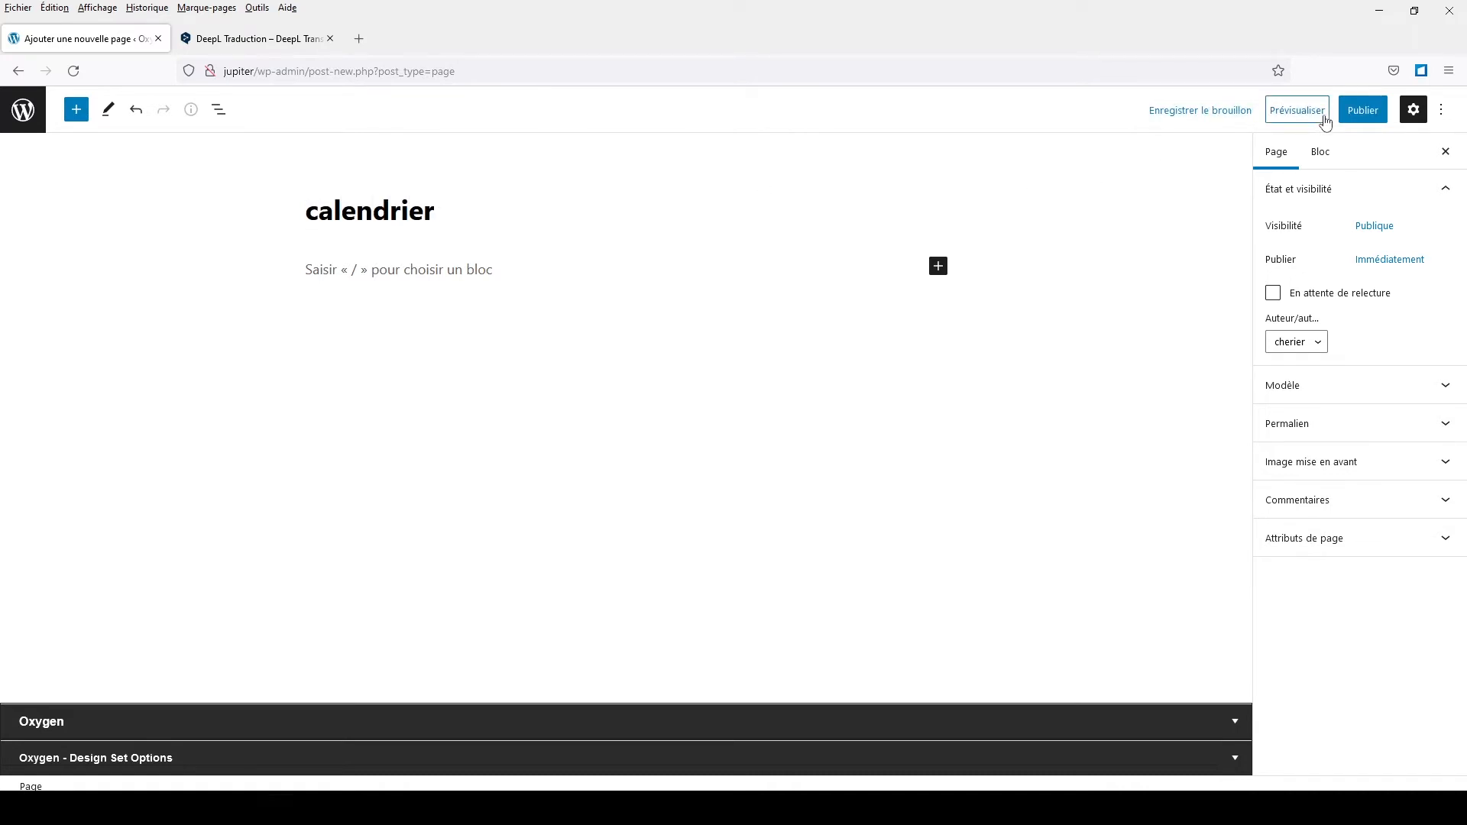
pyautogui.click(1364, 111)
pyautogui.click(1320, 111)
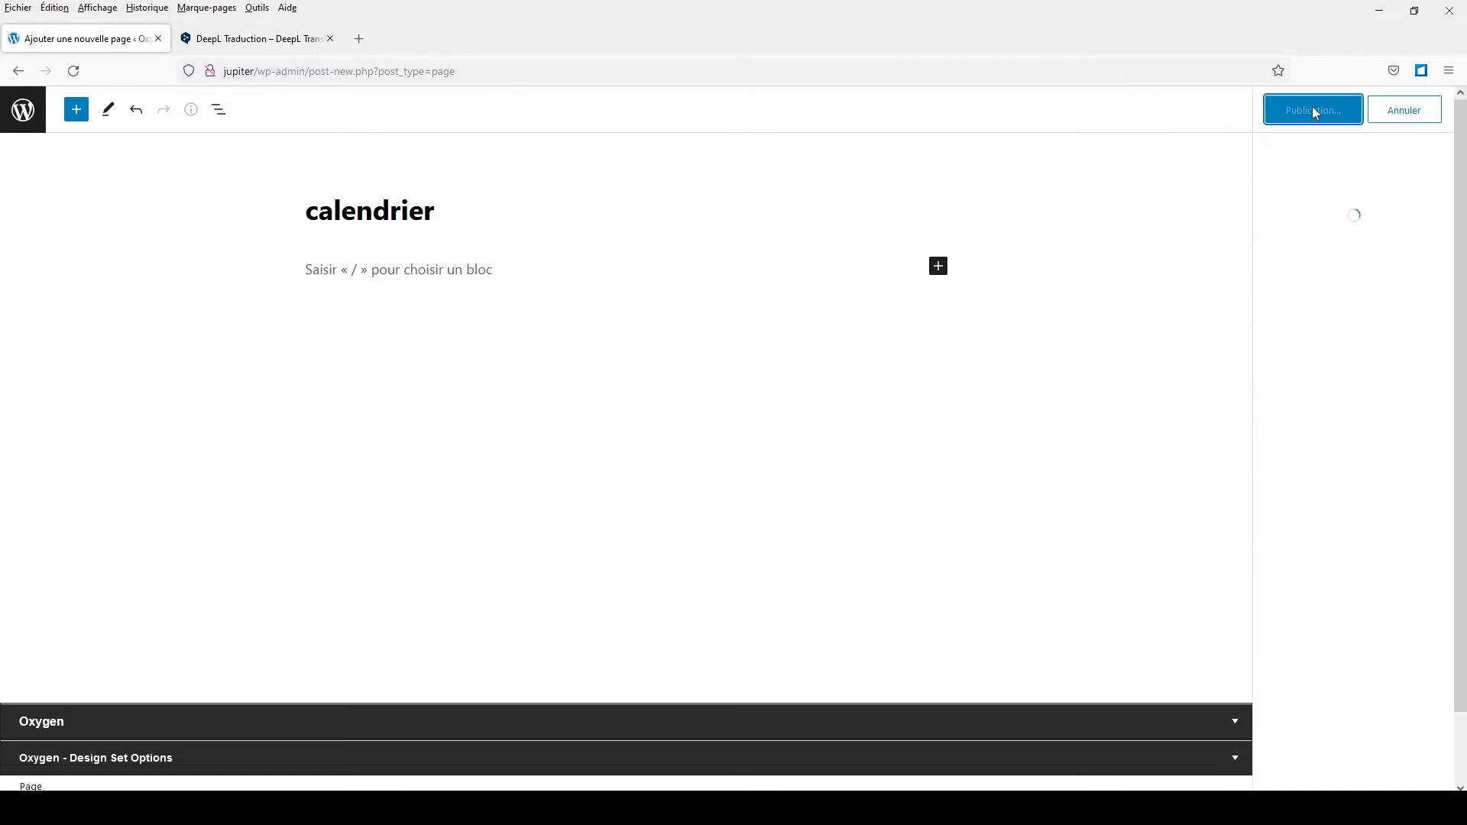
# Step: Return from the editor to the Réservations RÉGLAGES settings
pyautogui.click(23, 110)
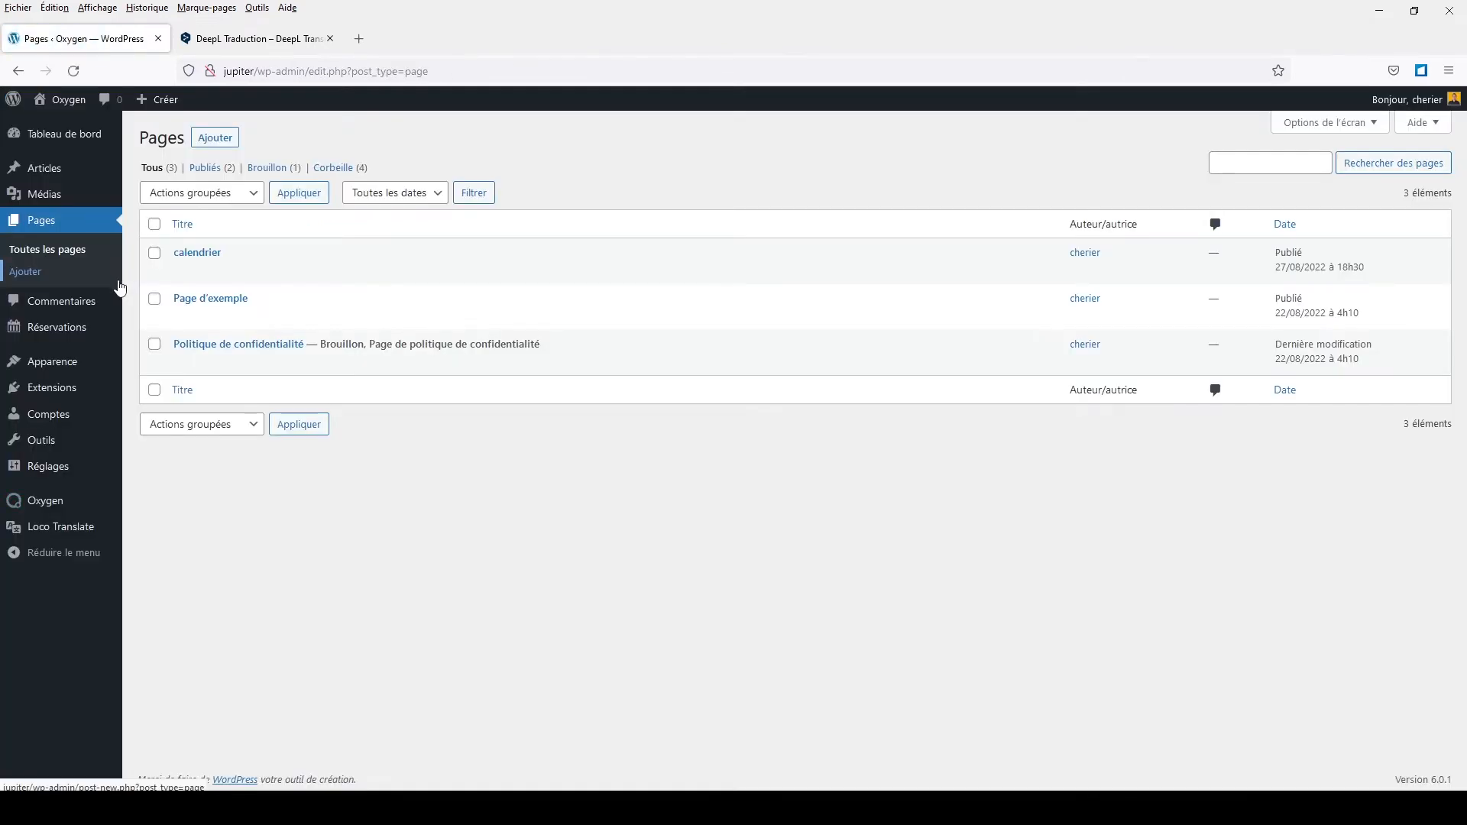
pyautogui.click(47, 330)
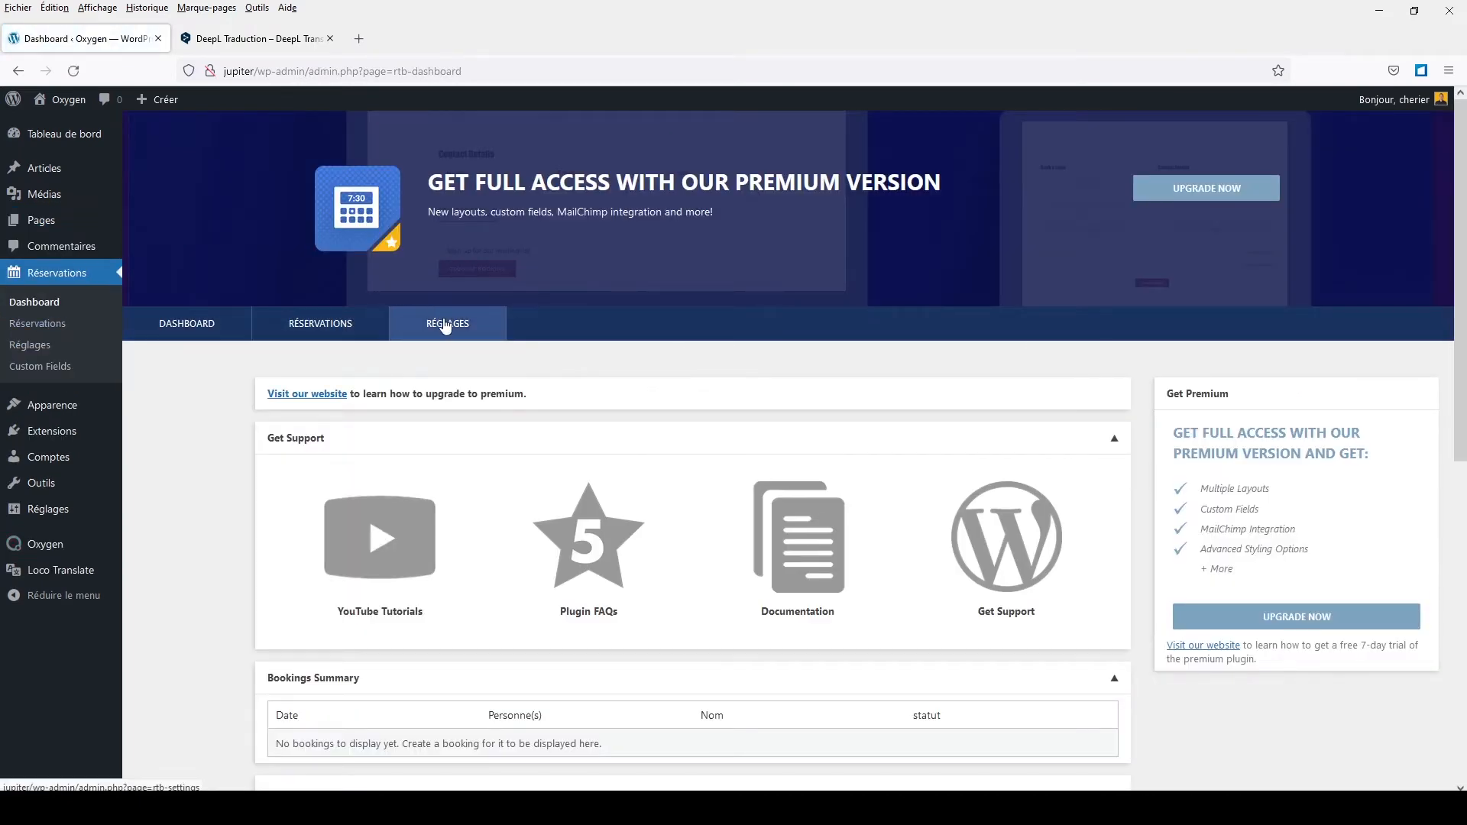
pyautogui.click(443, 324)
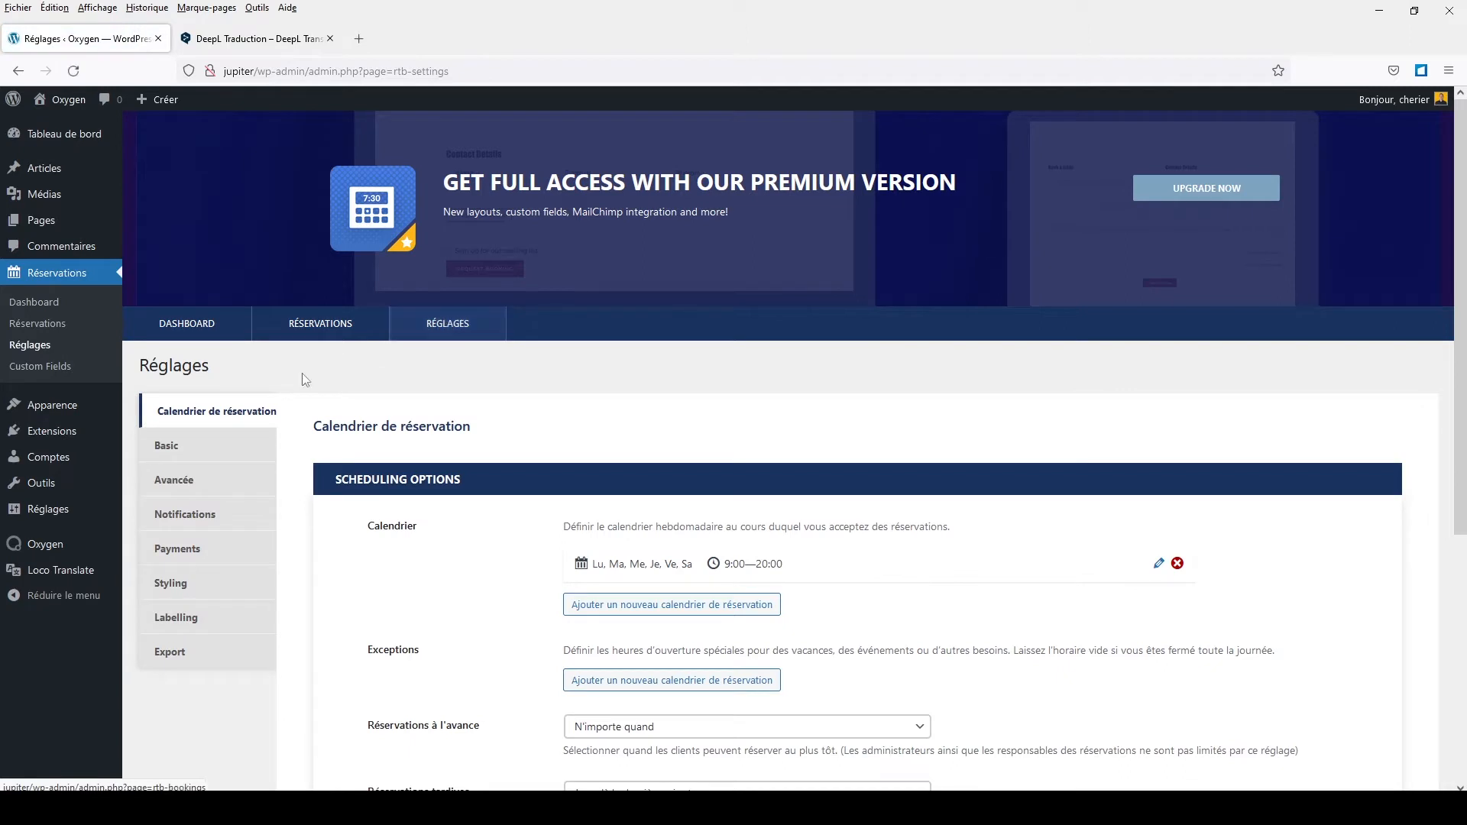
# Step: In the Basic booking settings, choose calendrier as the Page de réservation
pyautogui.click(156, 450)
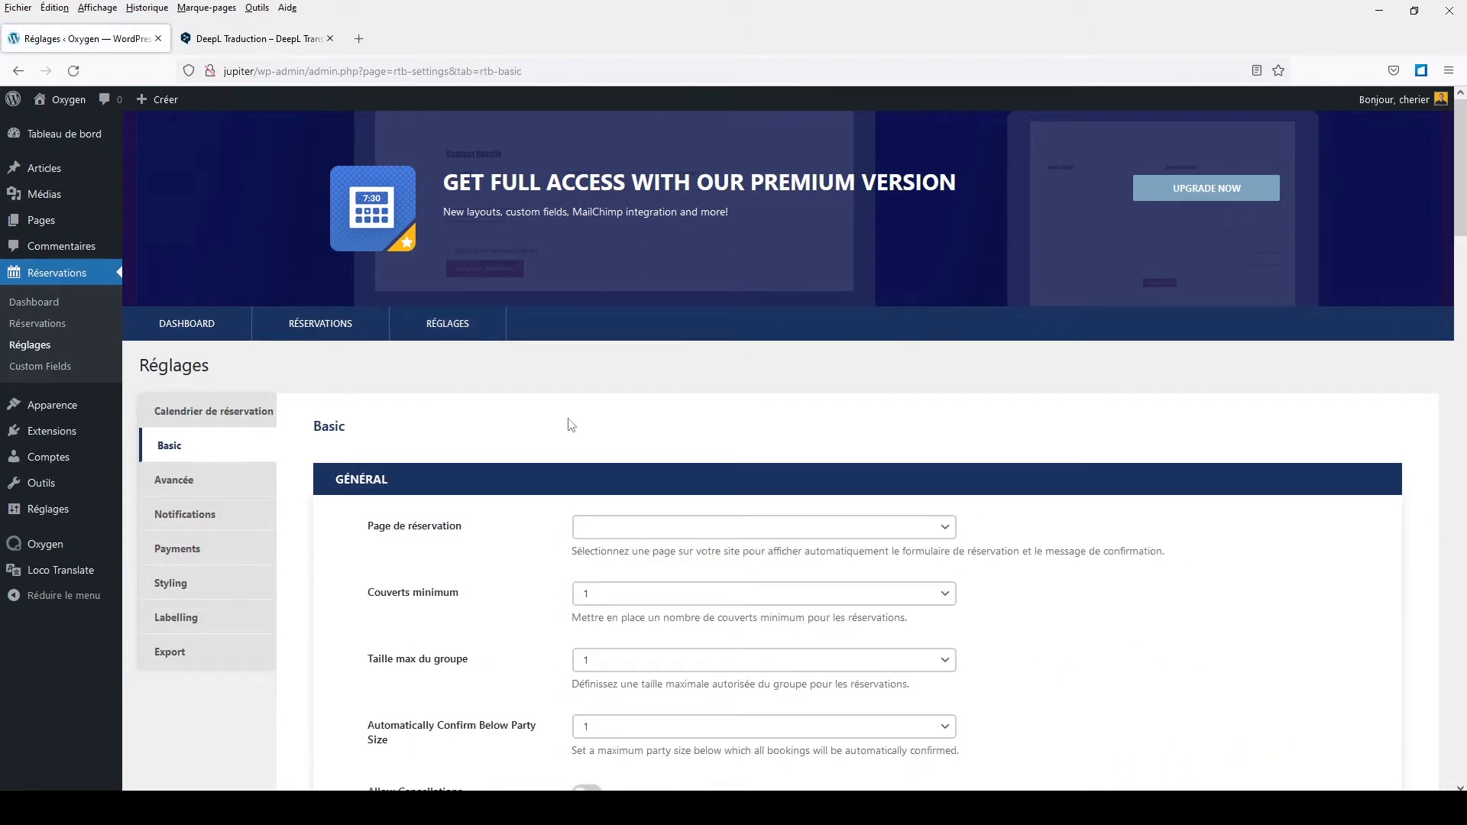
pyautogui.click(693, 527)
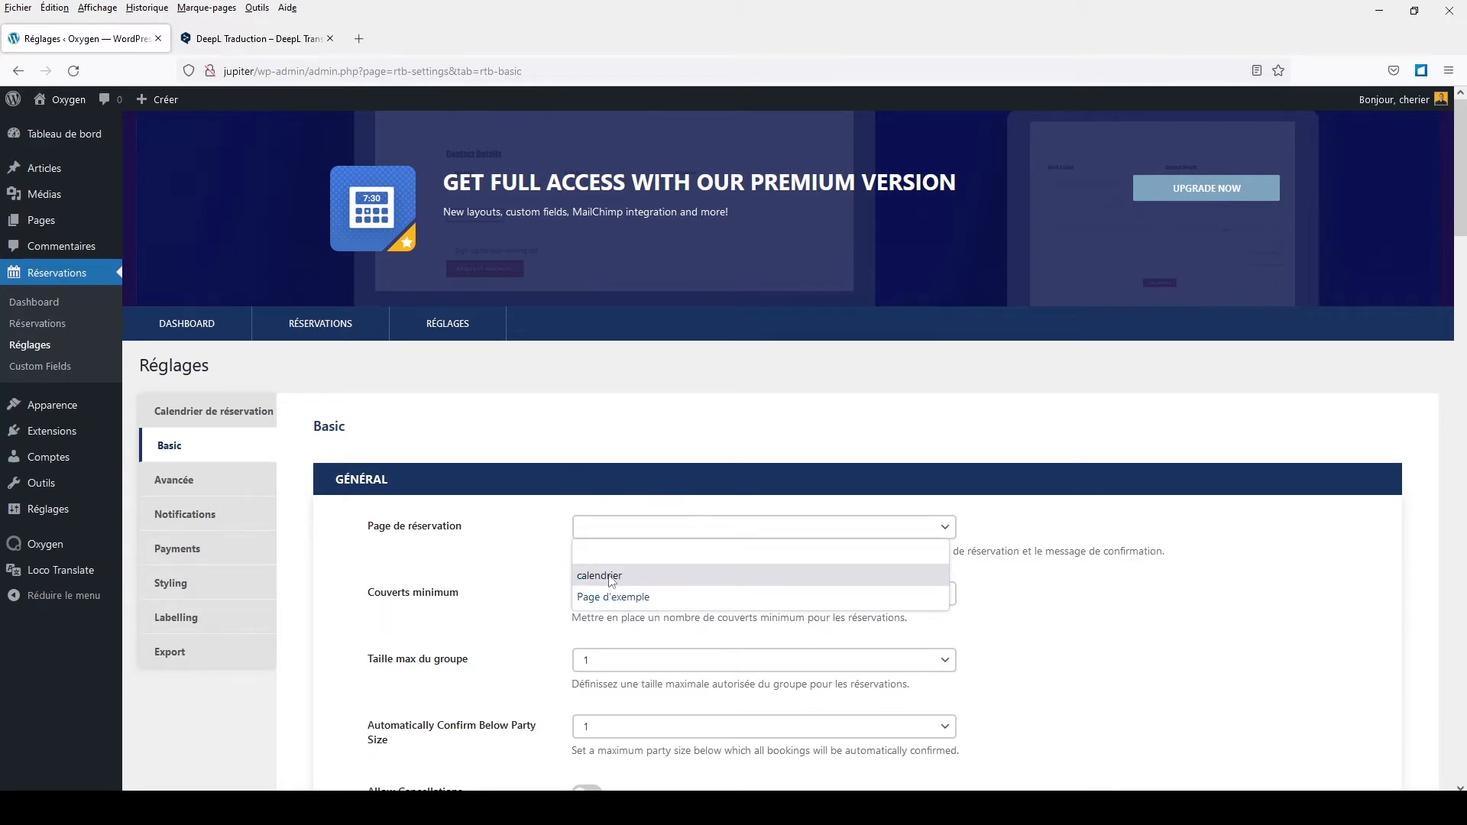
pyautogui.click(611, 576)
pyautogui.scroll(-3, 475, 556)
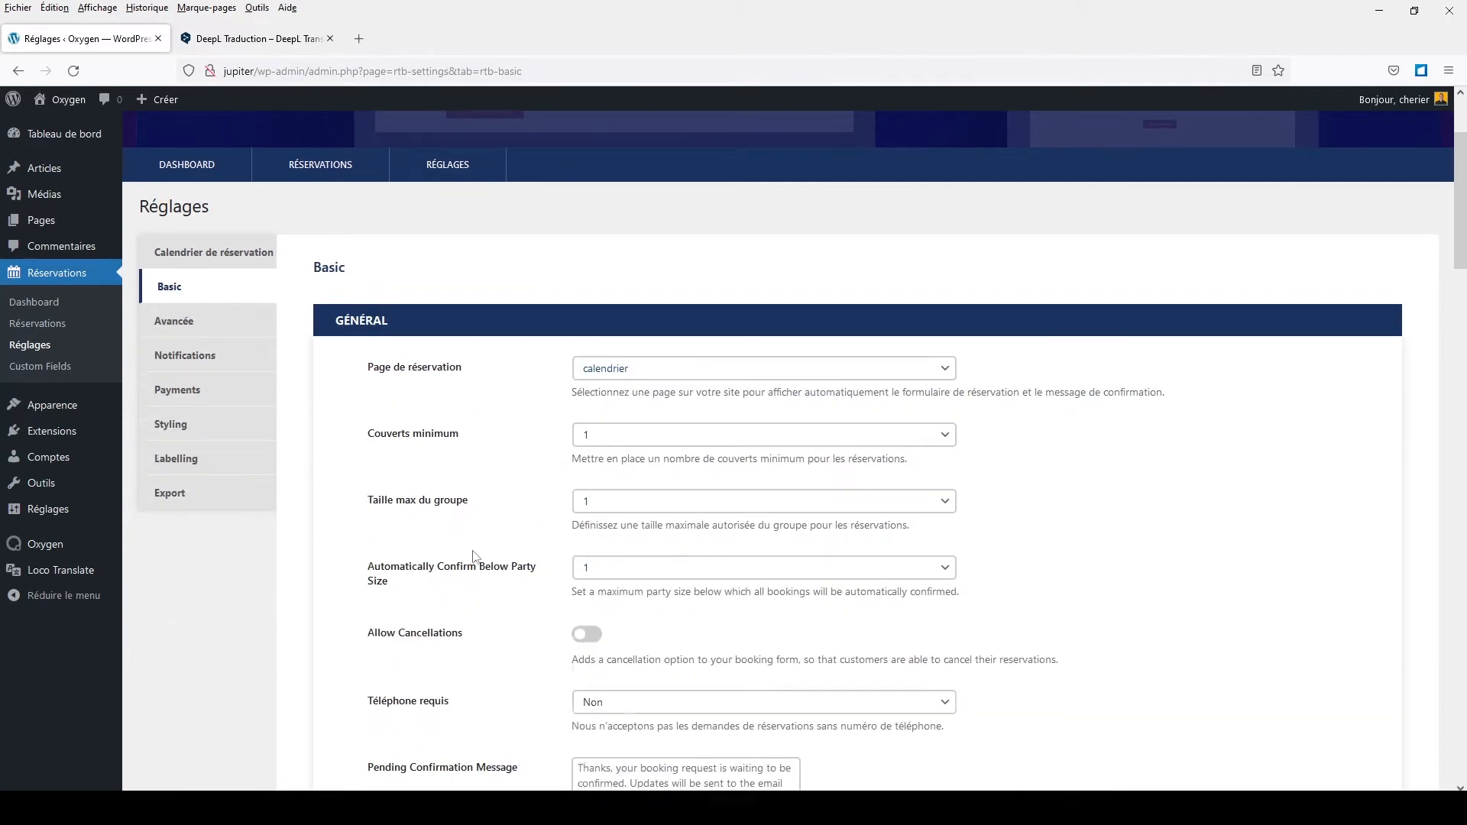
pyautogui.scroll(-1, 475, 556)
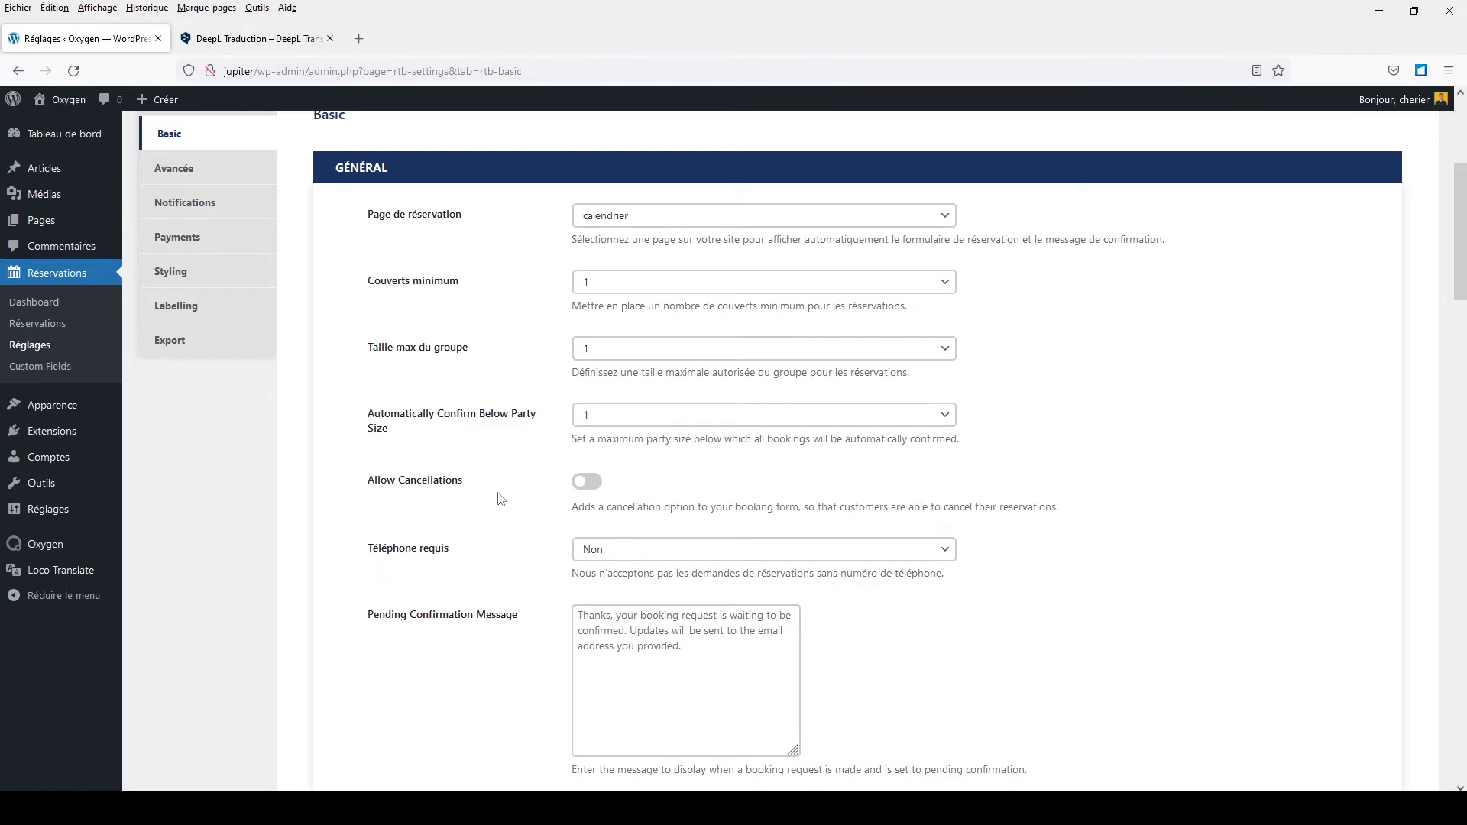
pyautogui.click(595, 490)
pyautogui.click(596, 493)
pyautogui.scroll(-2, 540, 507)
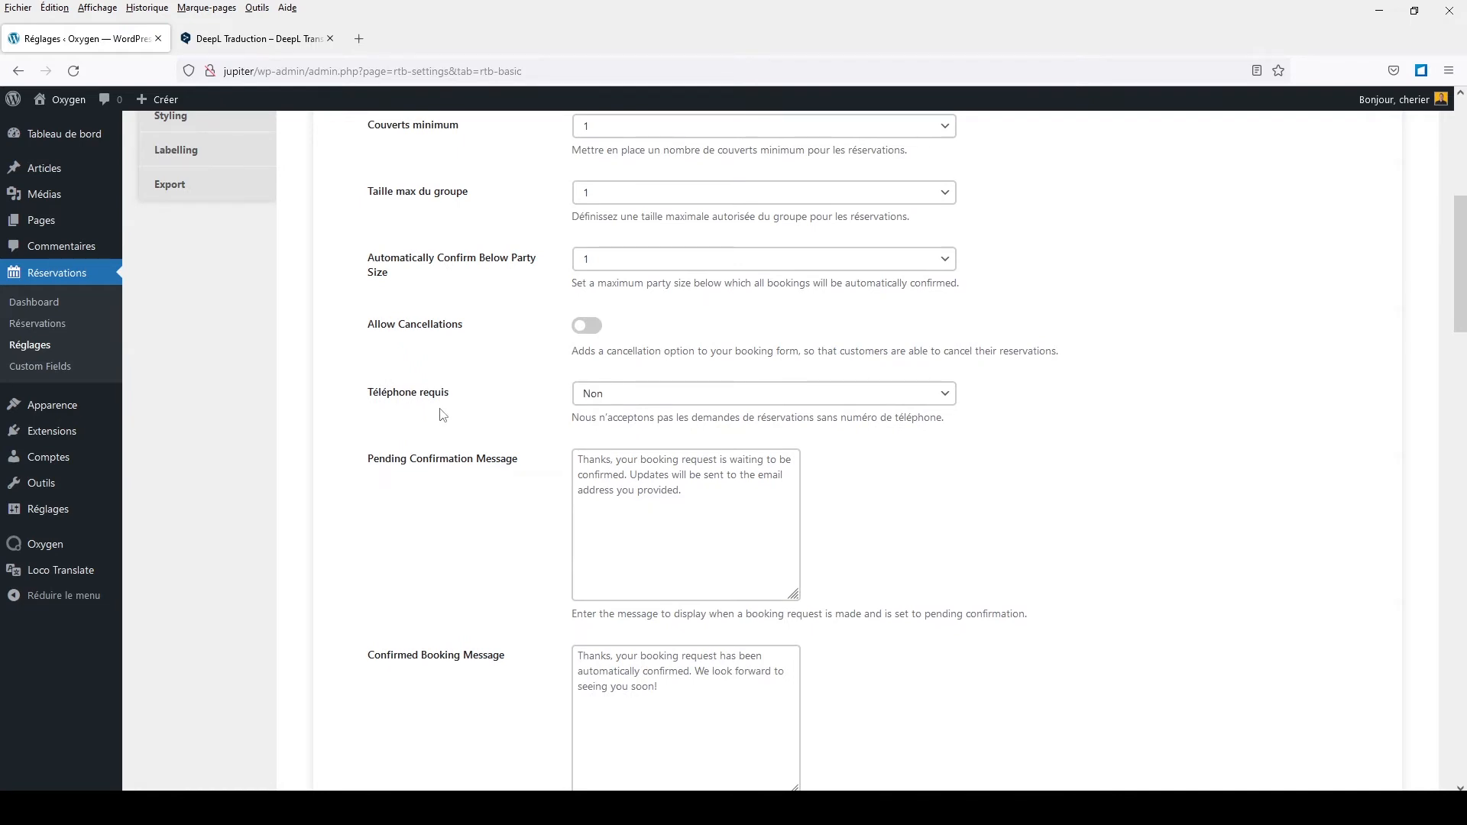
pyautogui.click(583, 398)
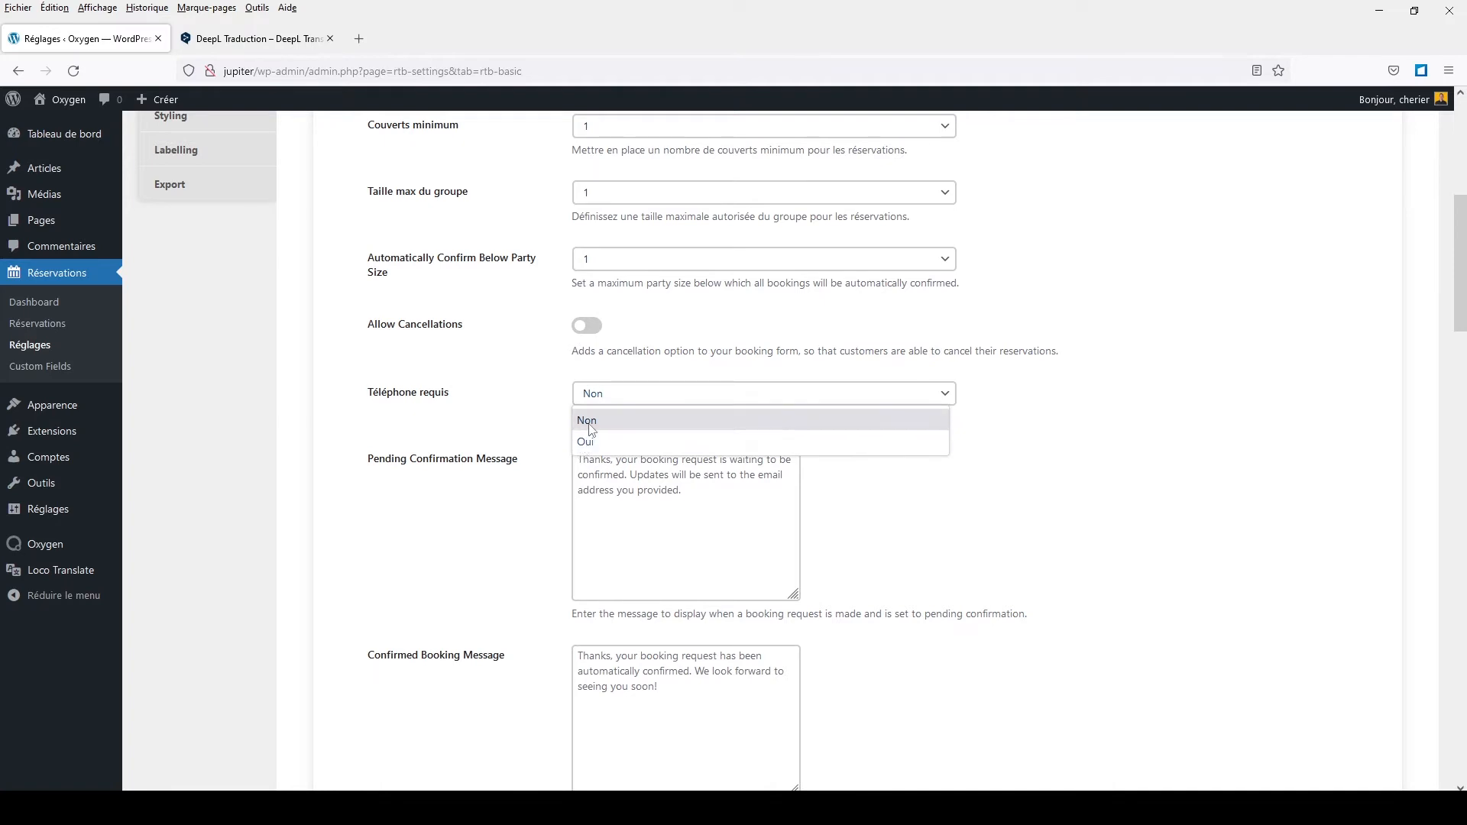
pyautogui.click(584, 421)
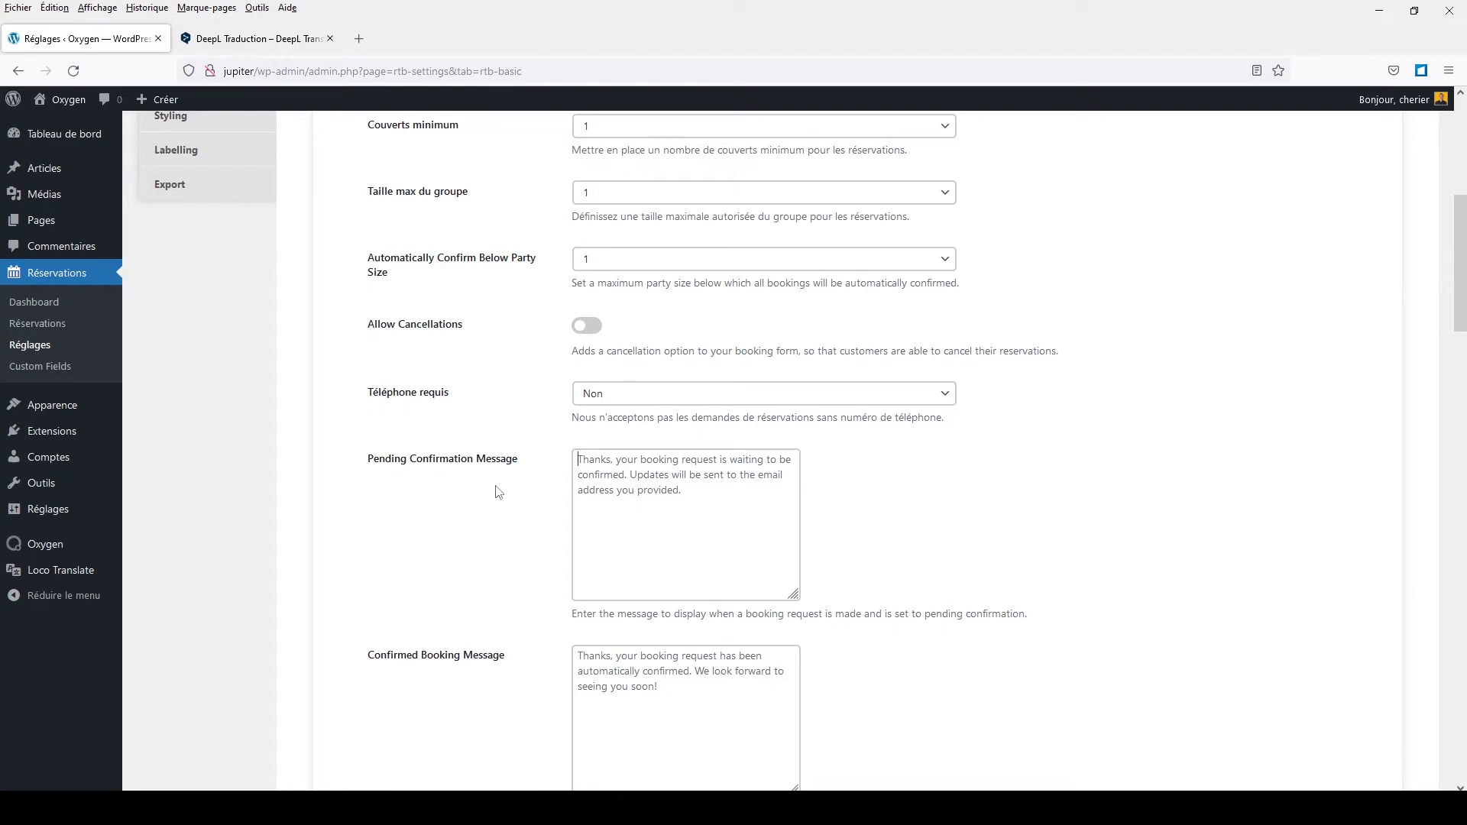
pyautogui.scroll(-3, 497, 492)
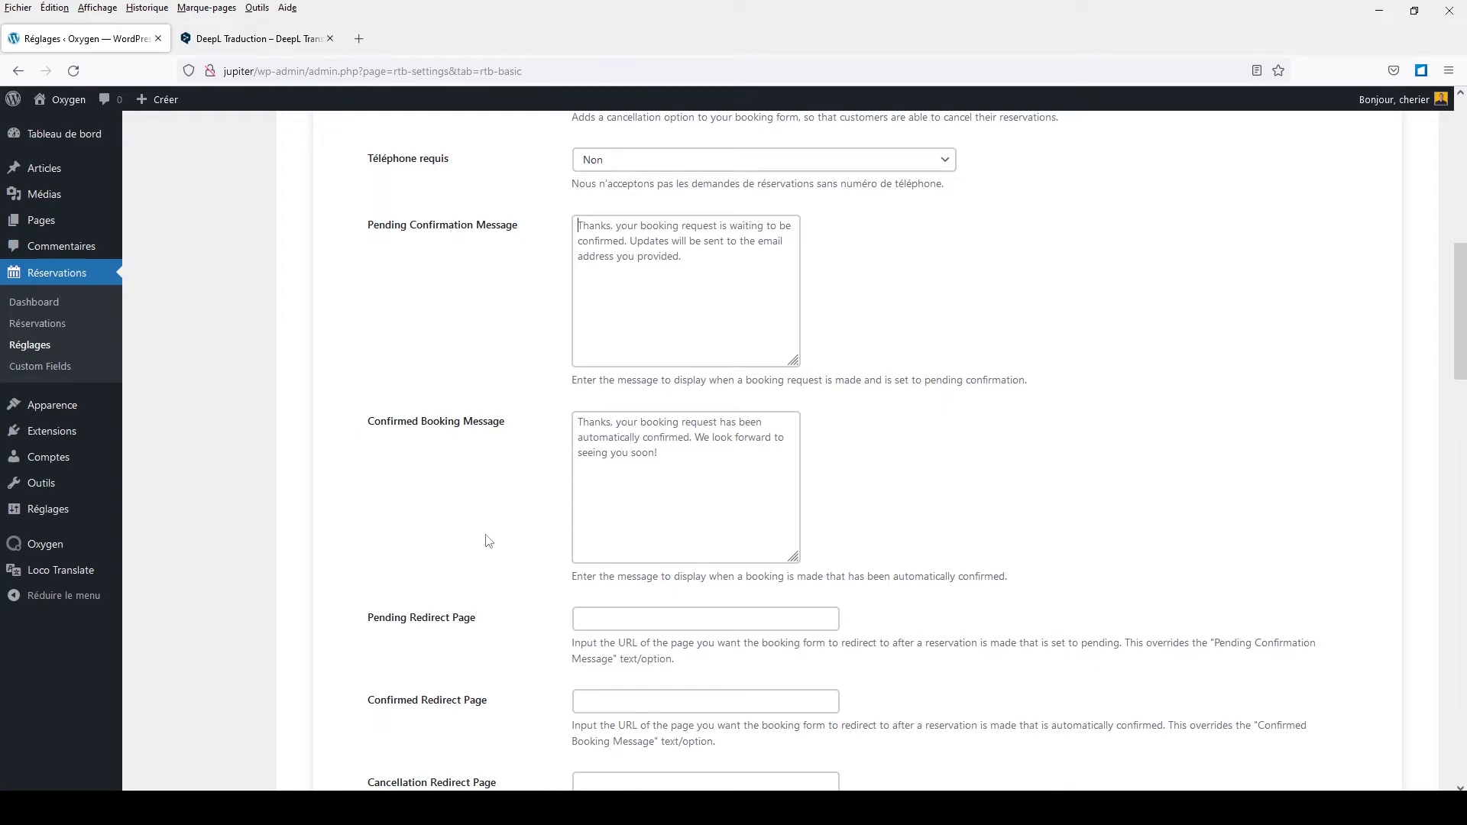
pyautogui.scroll(-3, 489, 541)
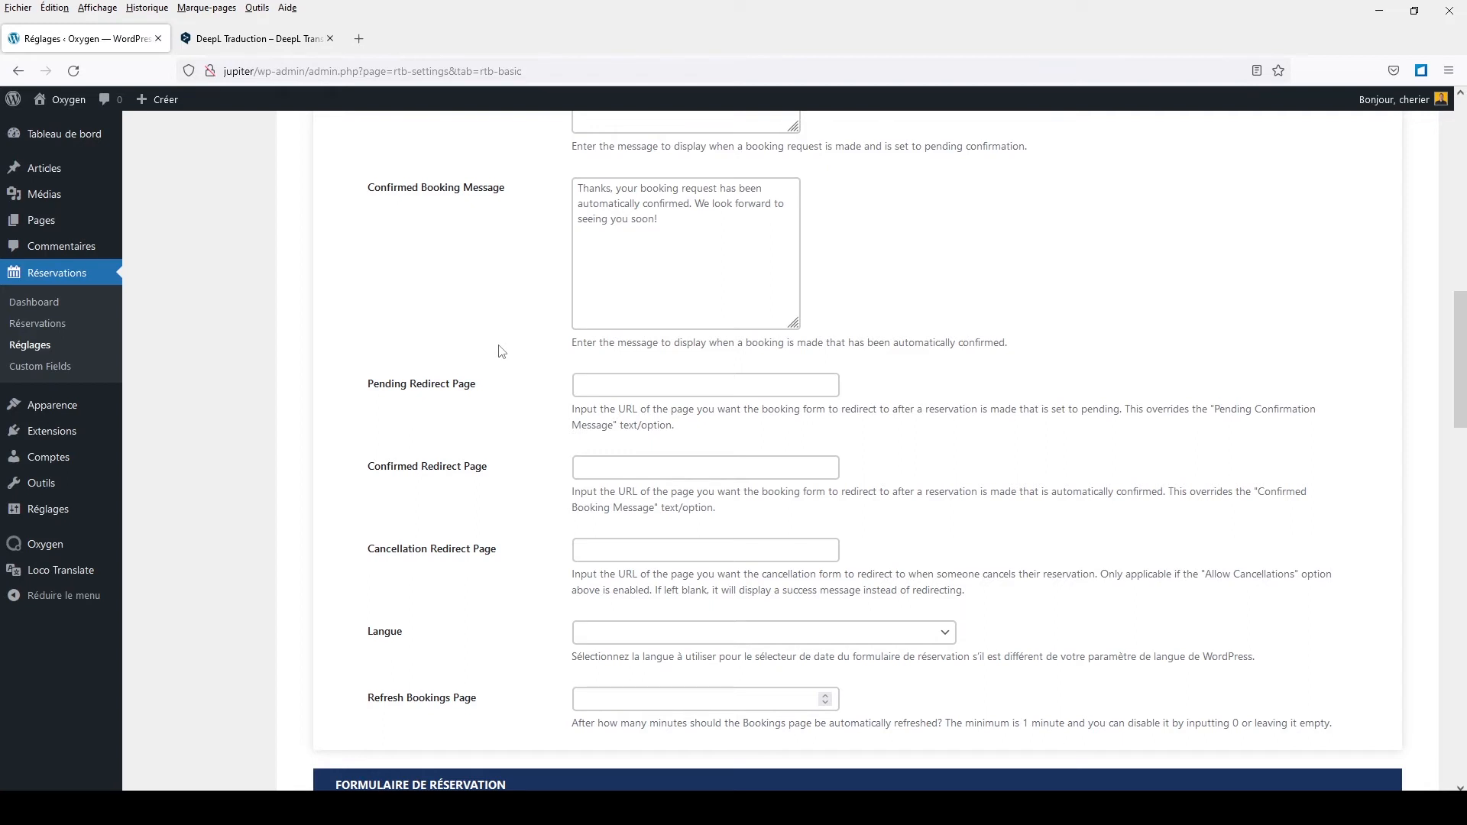
pyautogui.scroll(2, 500, 351)
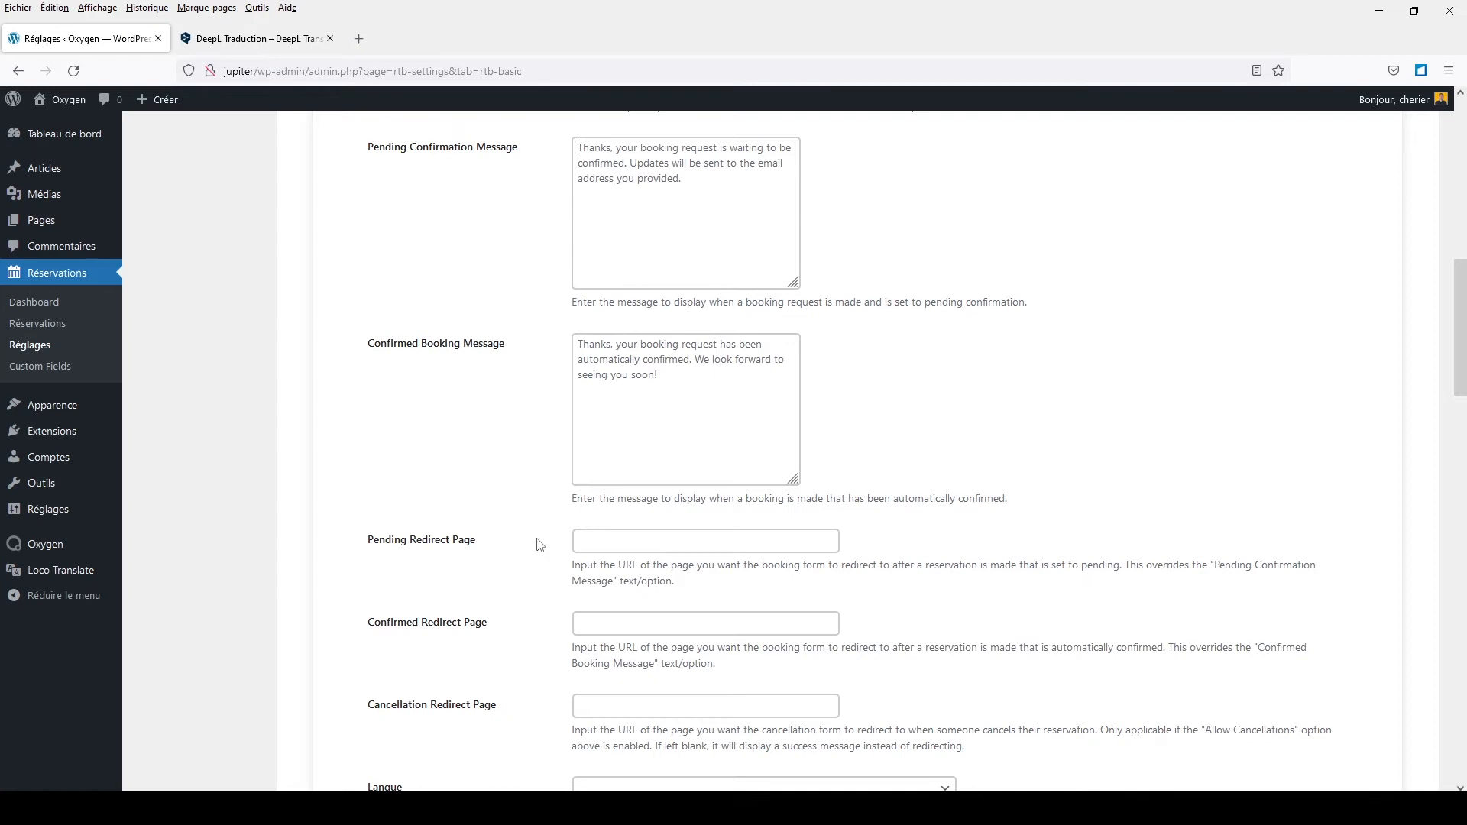
pyautogui.scroll(-3, 539, 544)
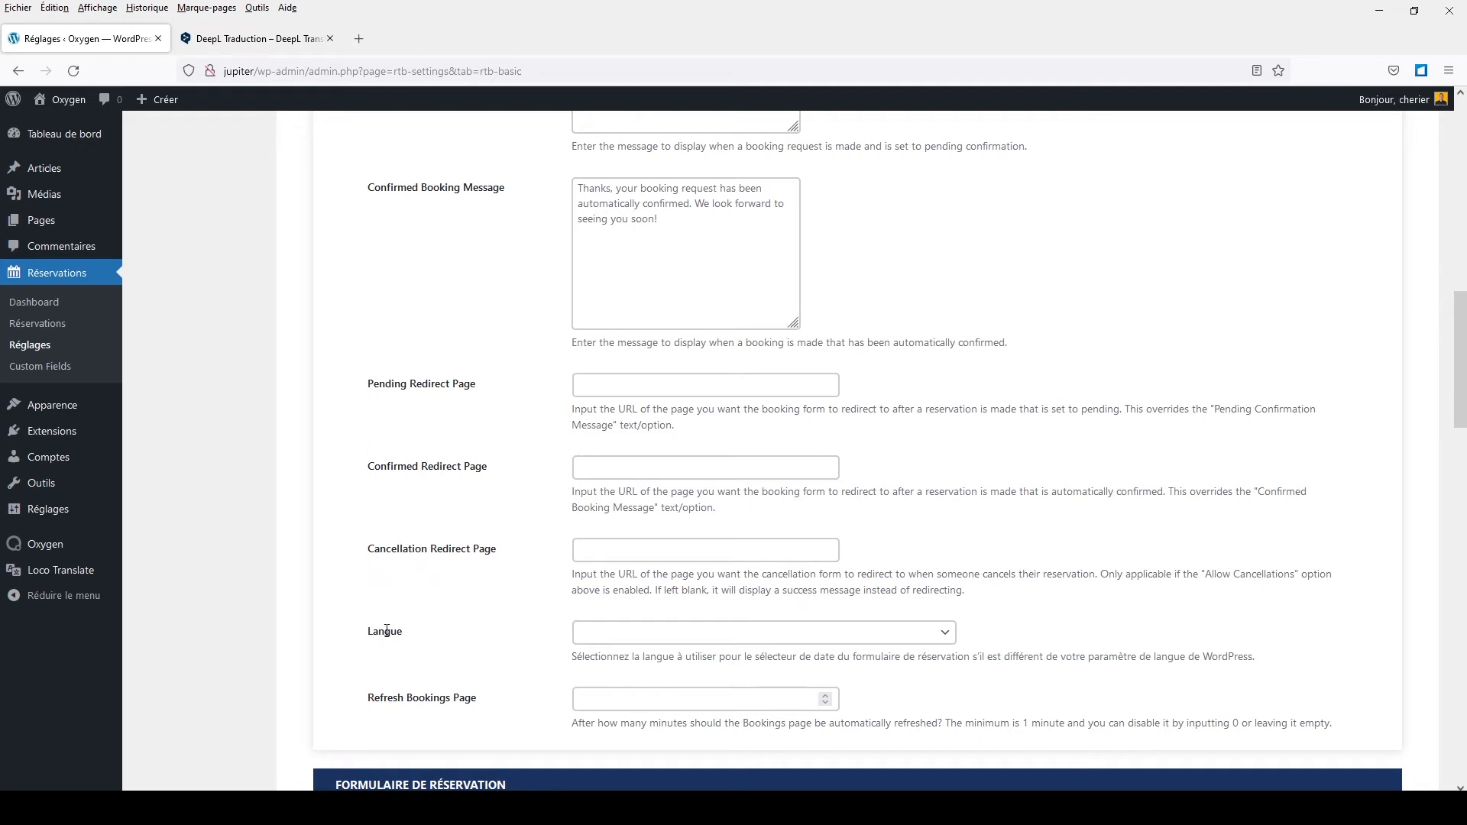
# Step: Choose fr_FR in the Langue dropdown for the booking date picker
pyautogui.click(731, 634)
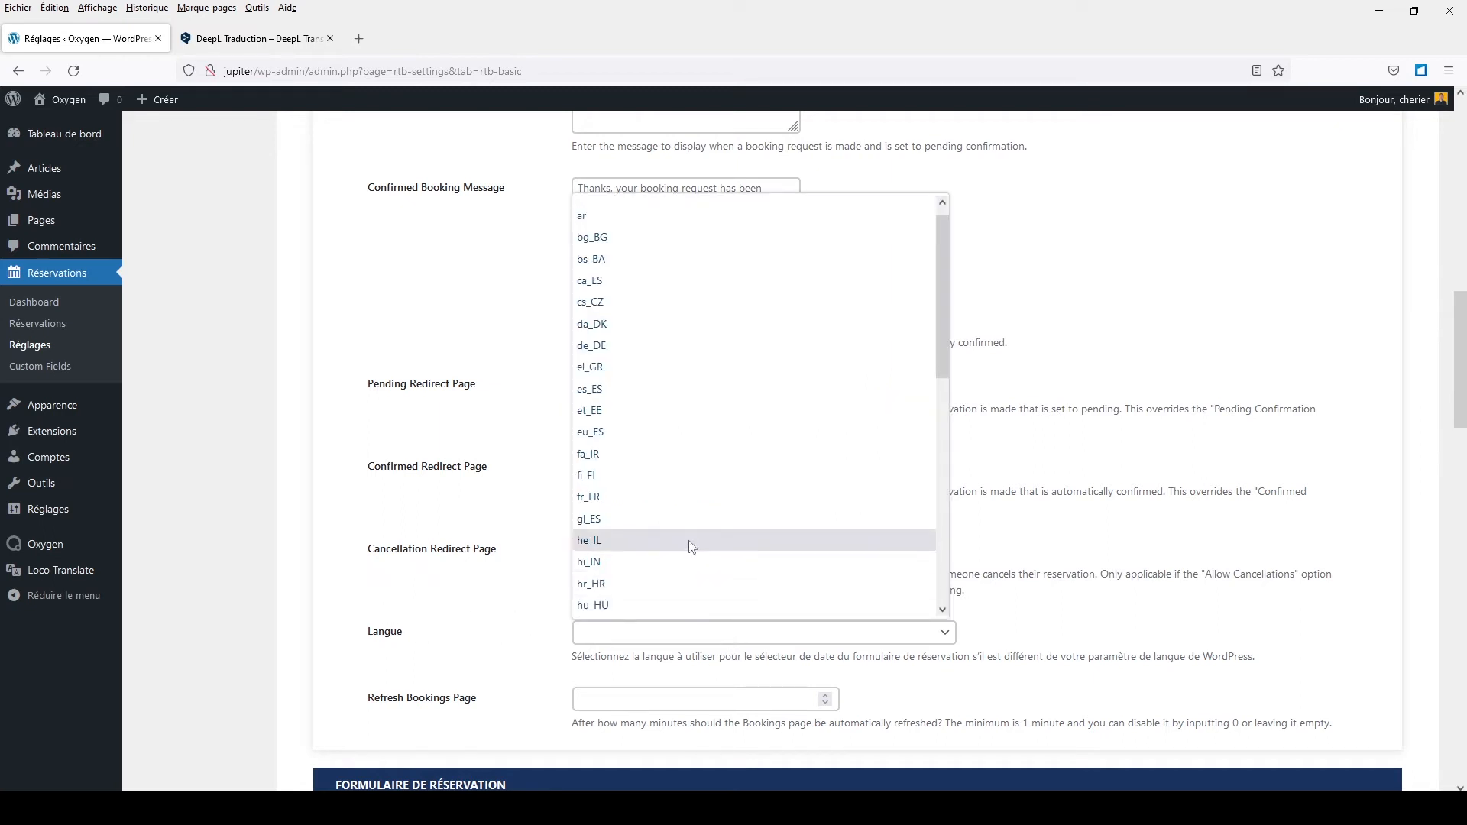
pyautogui.click(625, 497)
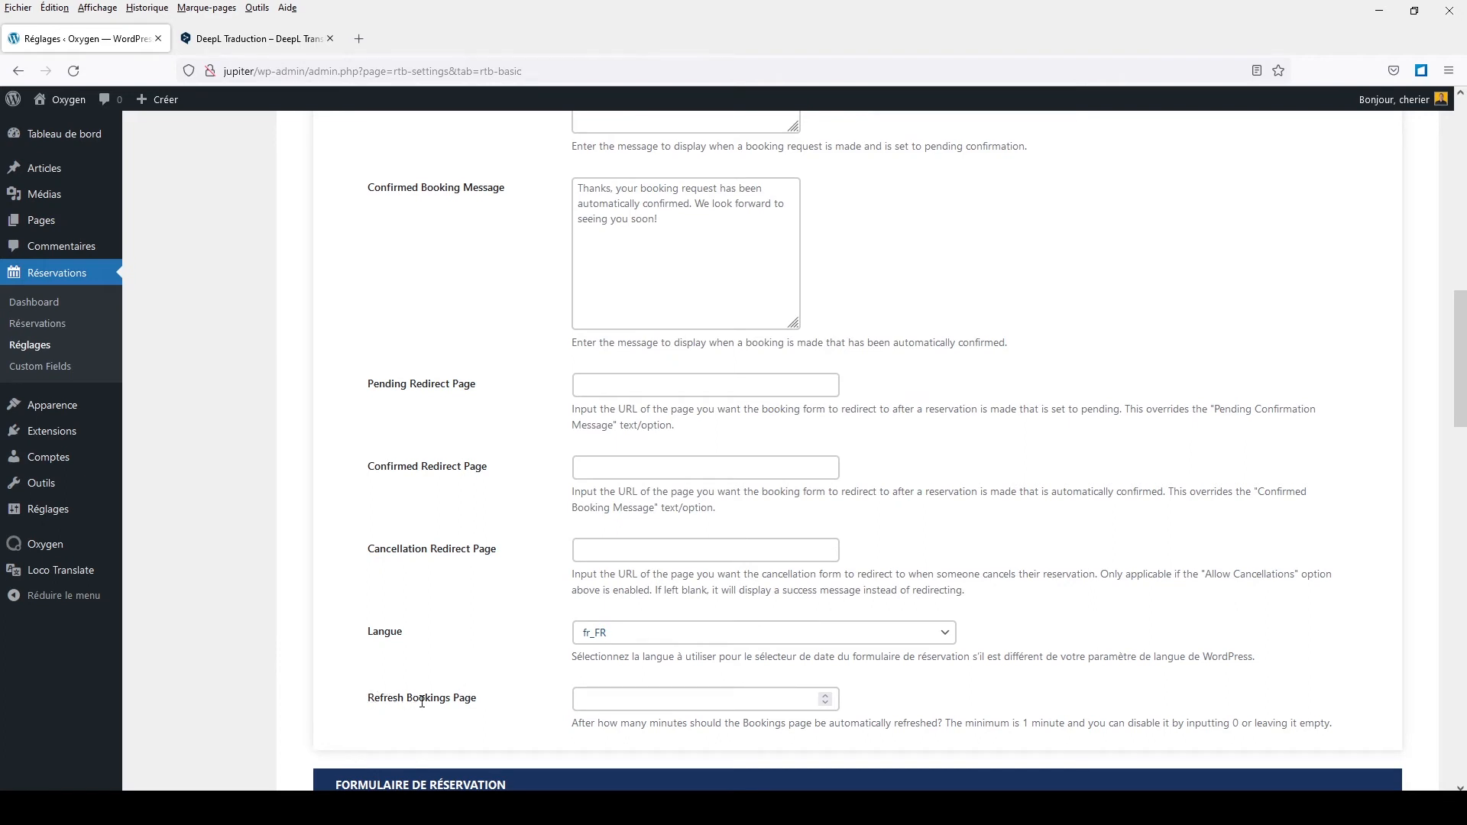
pyautogui.scroll(-1, 419, 699)
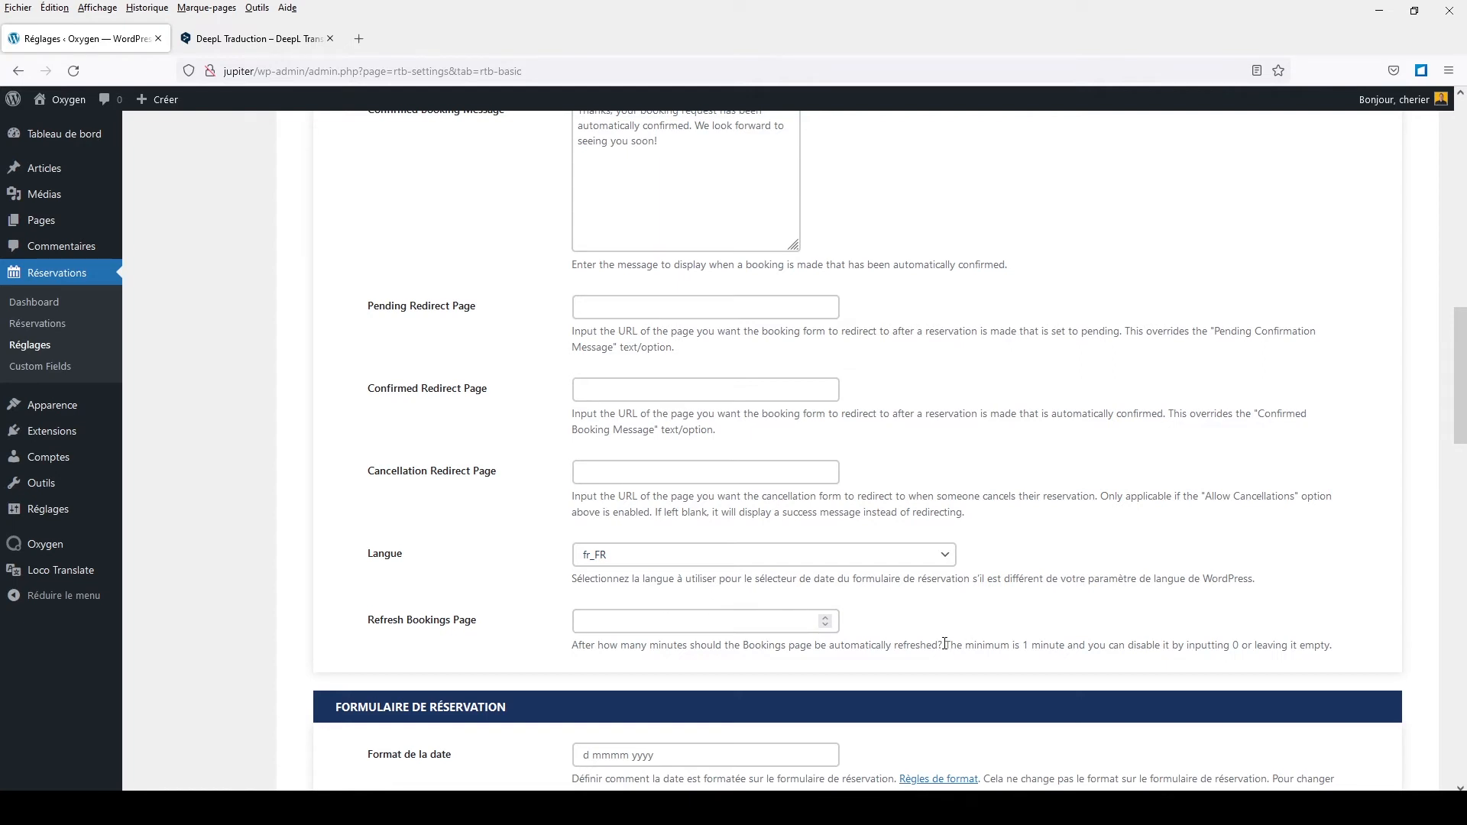
pyautogui.scroll(-3, 955, 649)
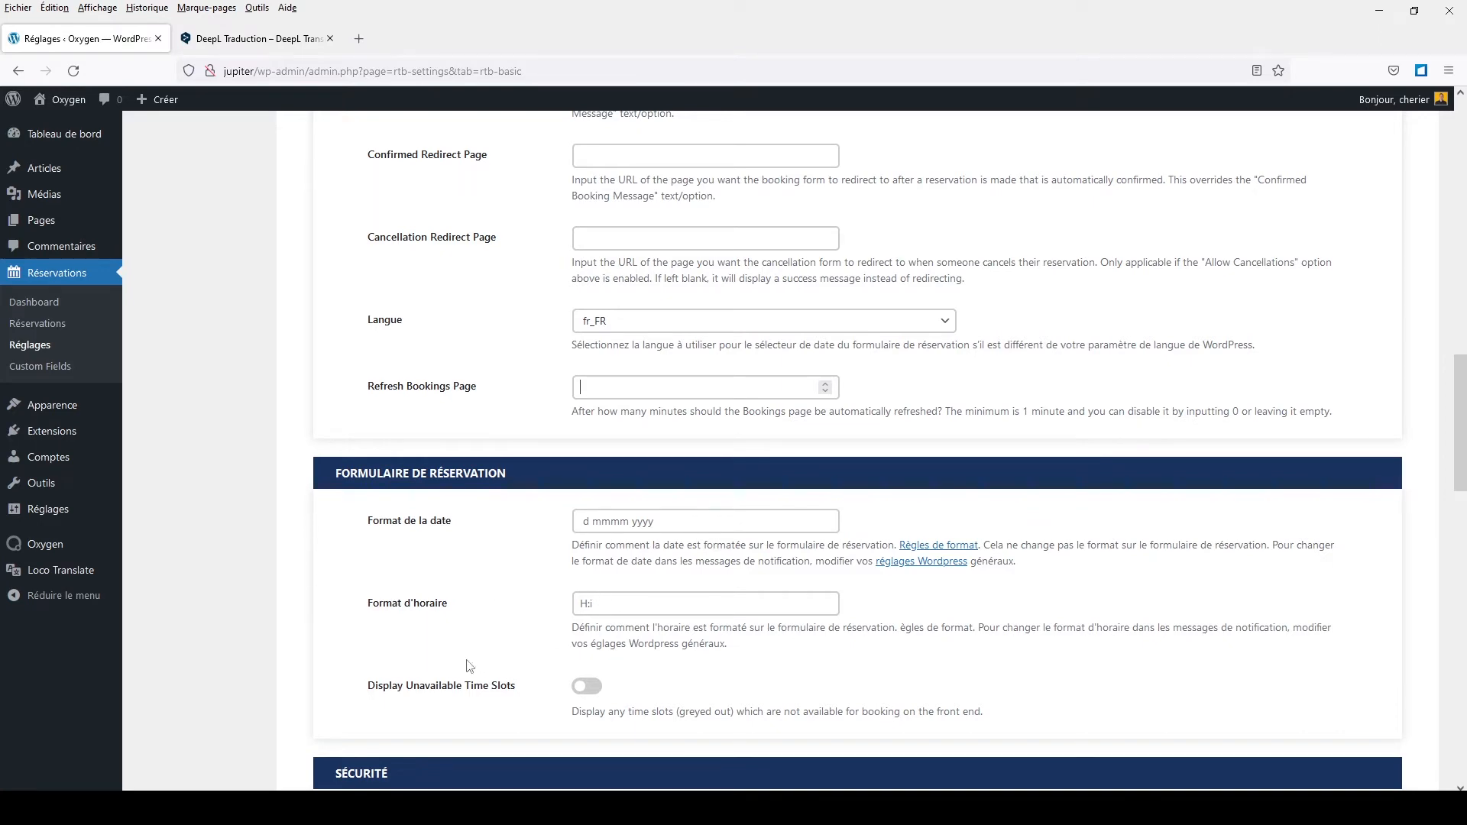
pyautogui.scroll(-3, 426, 690)
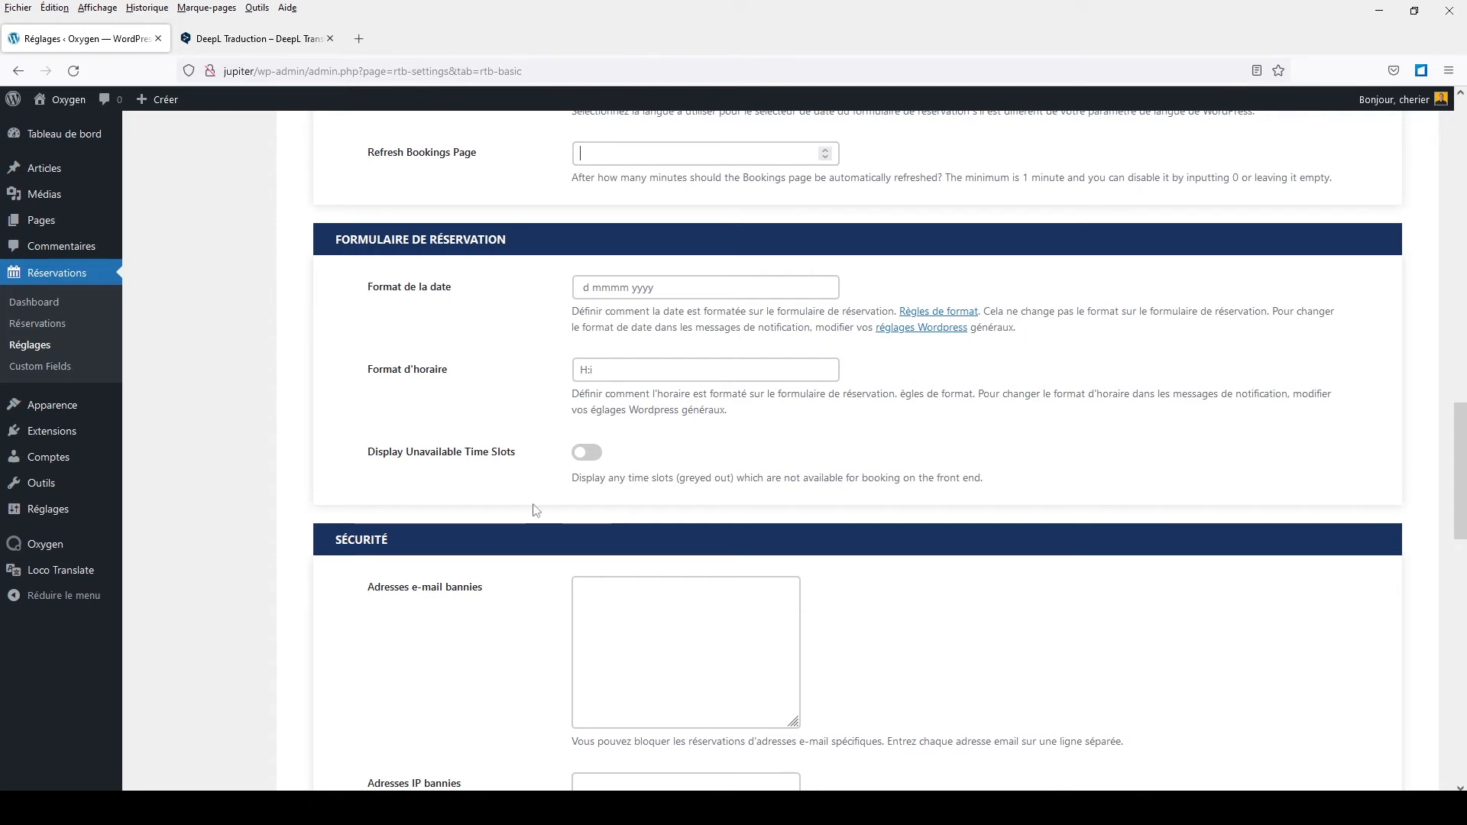
pyautogui.scroll(-3, 573, 525)
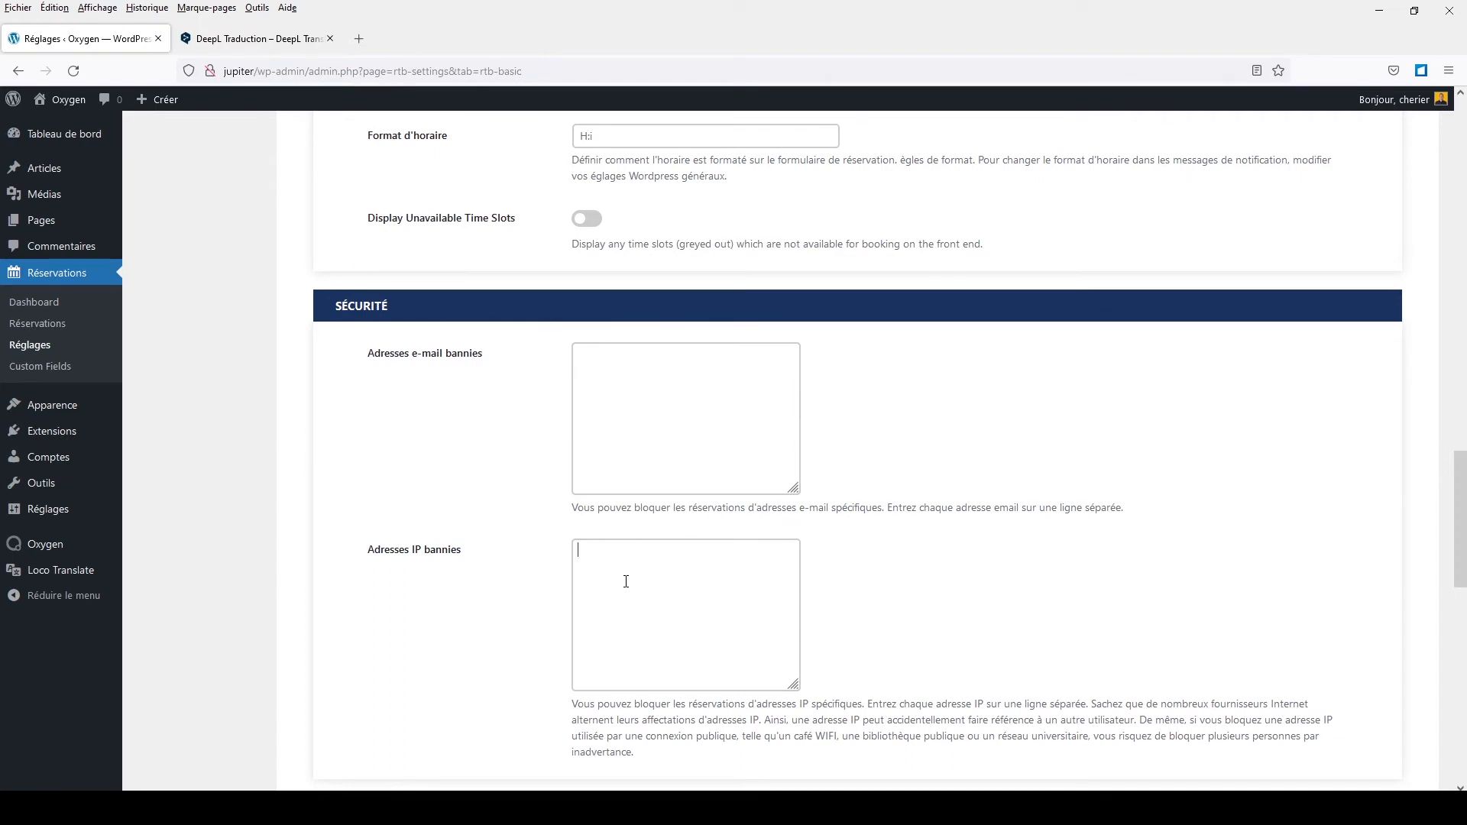
pyautogui.scroll(-4, 626, 581)
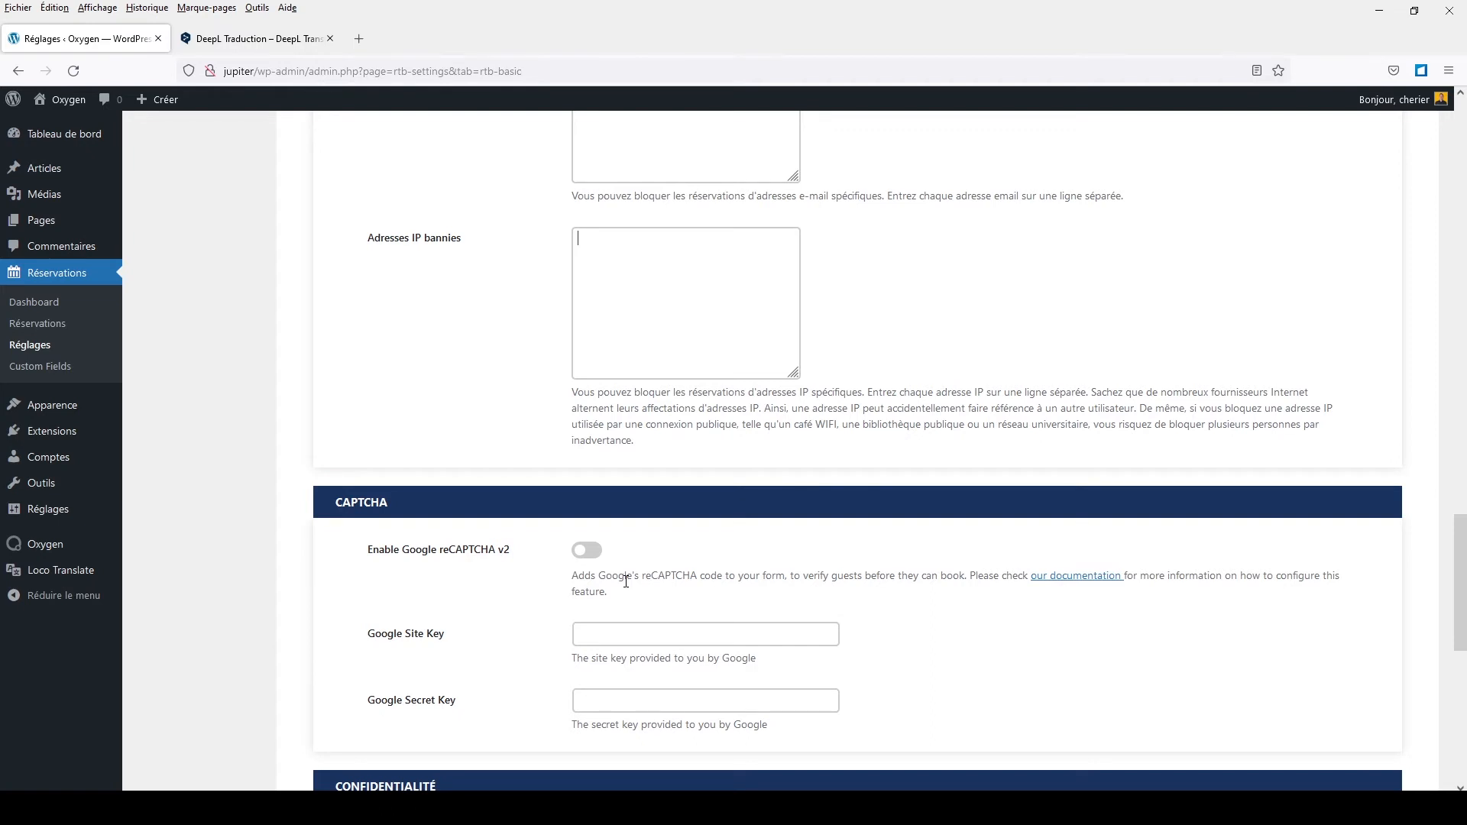
pyautogui.scroll(-1, 626, 581)
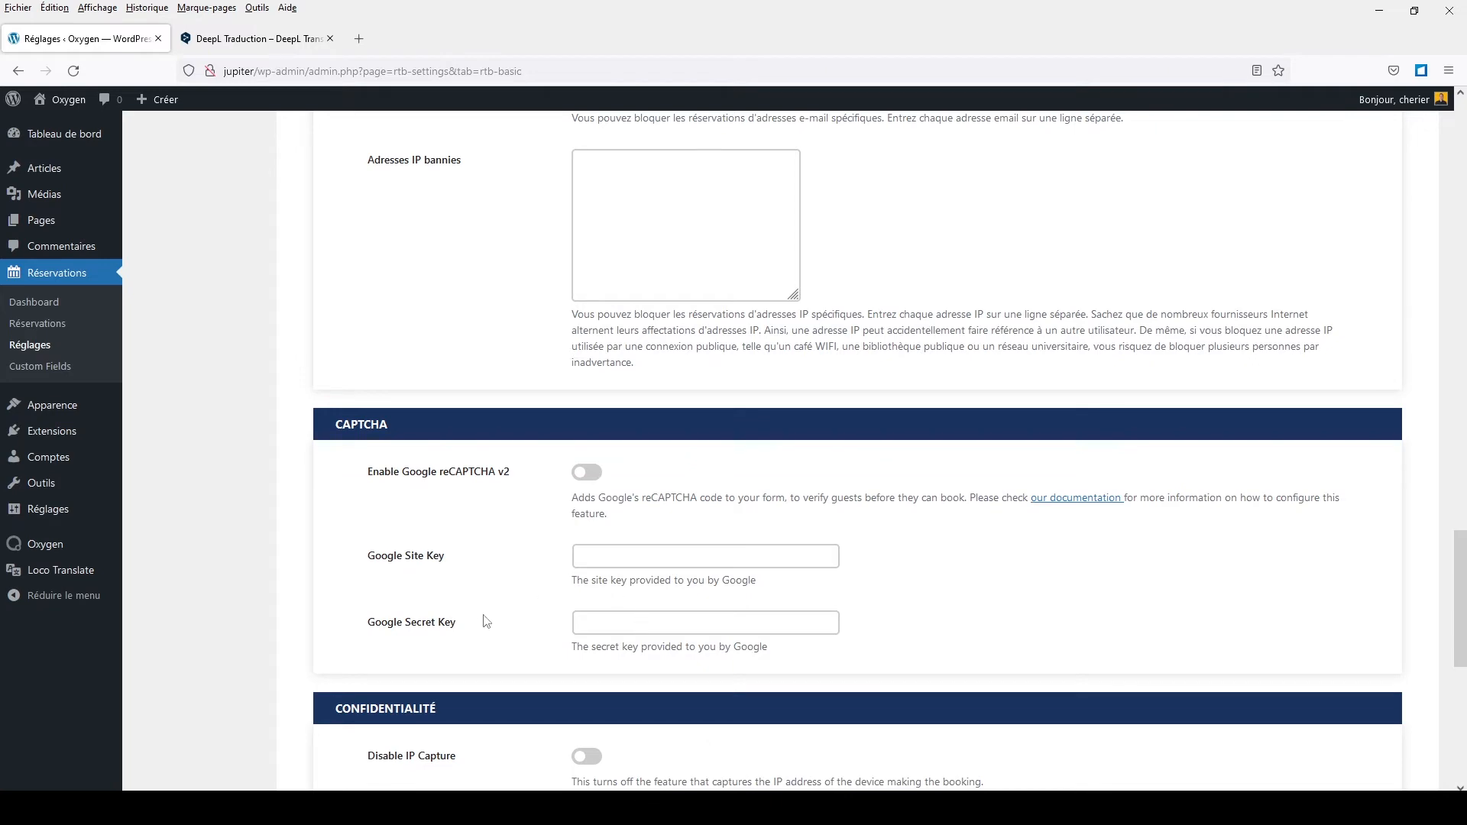
pyautogui.scroll(-4, 483, 621)
pyautogui.scroll(-3, 485, 621)
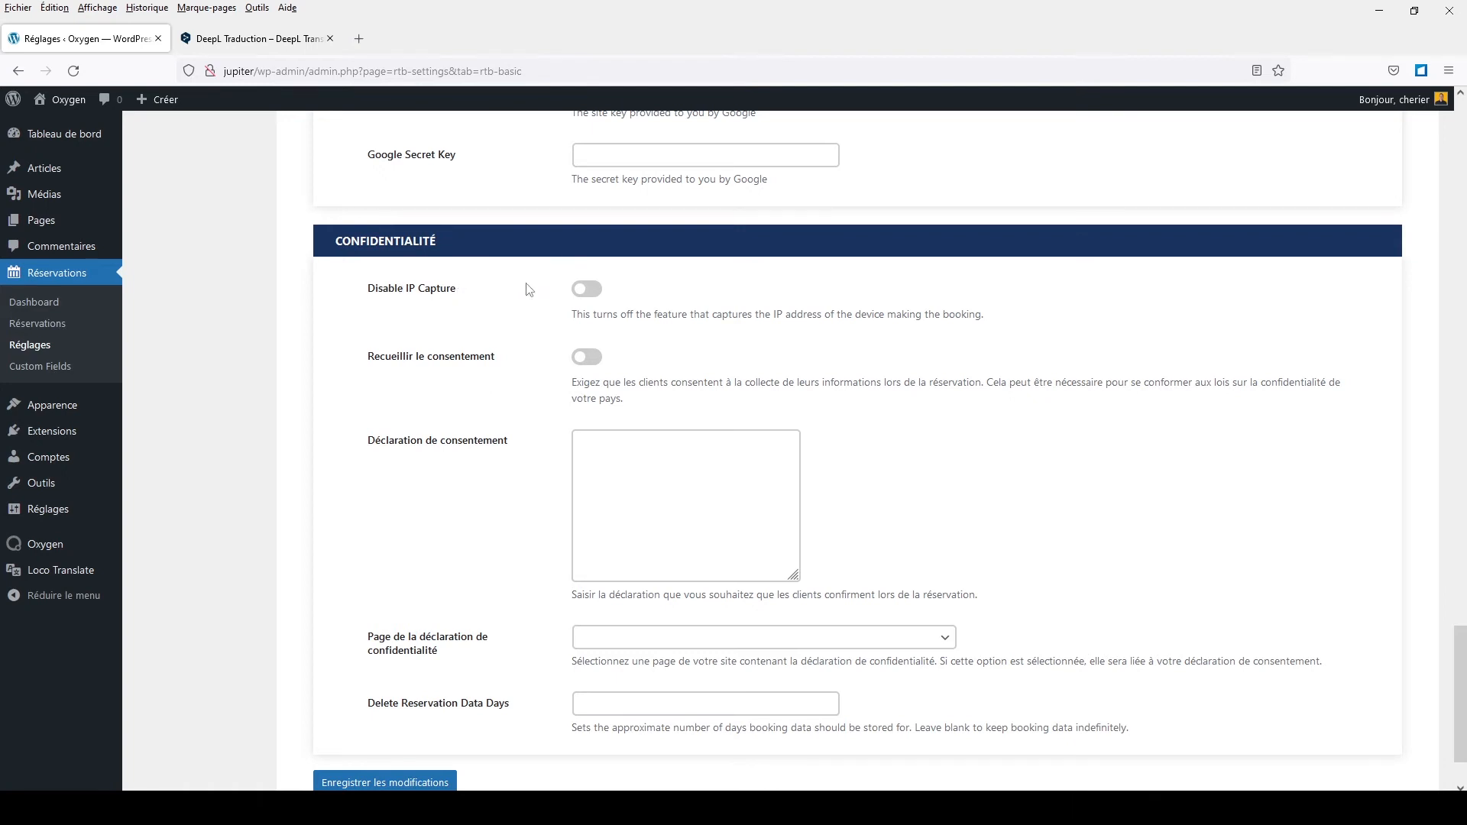
# Step: Toggle Disable IP Capture and consent collection back off, then save the reservation settings
pyautogui.click(594, 295)
pyautogui.click(594, 295)
pyautogui.click(586, 359)
pyautogui.scroll(-2, 555, 722)
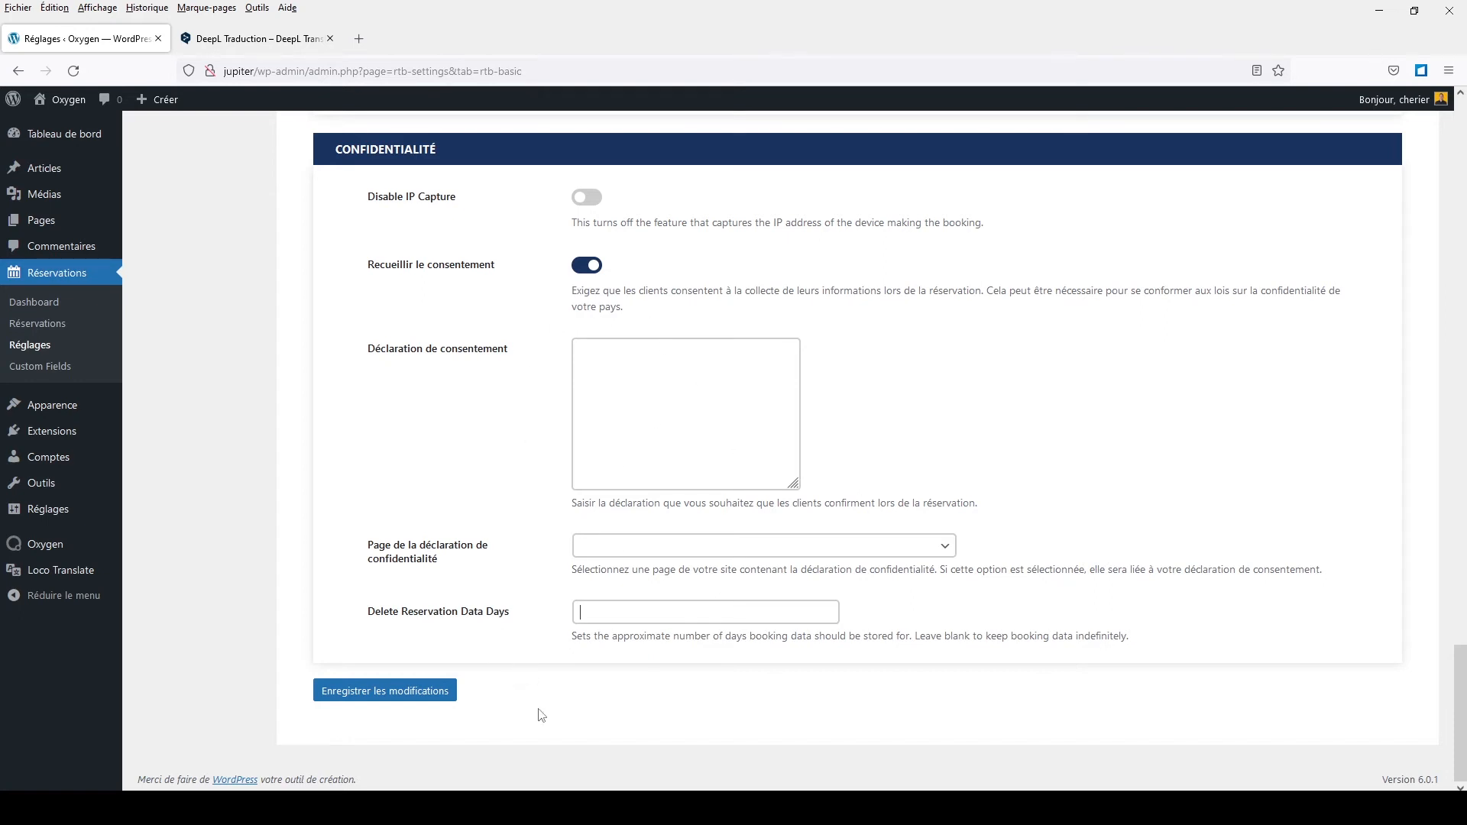
pyautogui.click(580, 269)
pyautogui.click(363, 692)
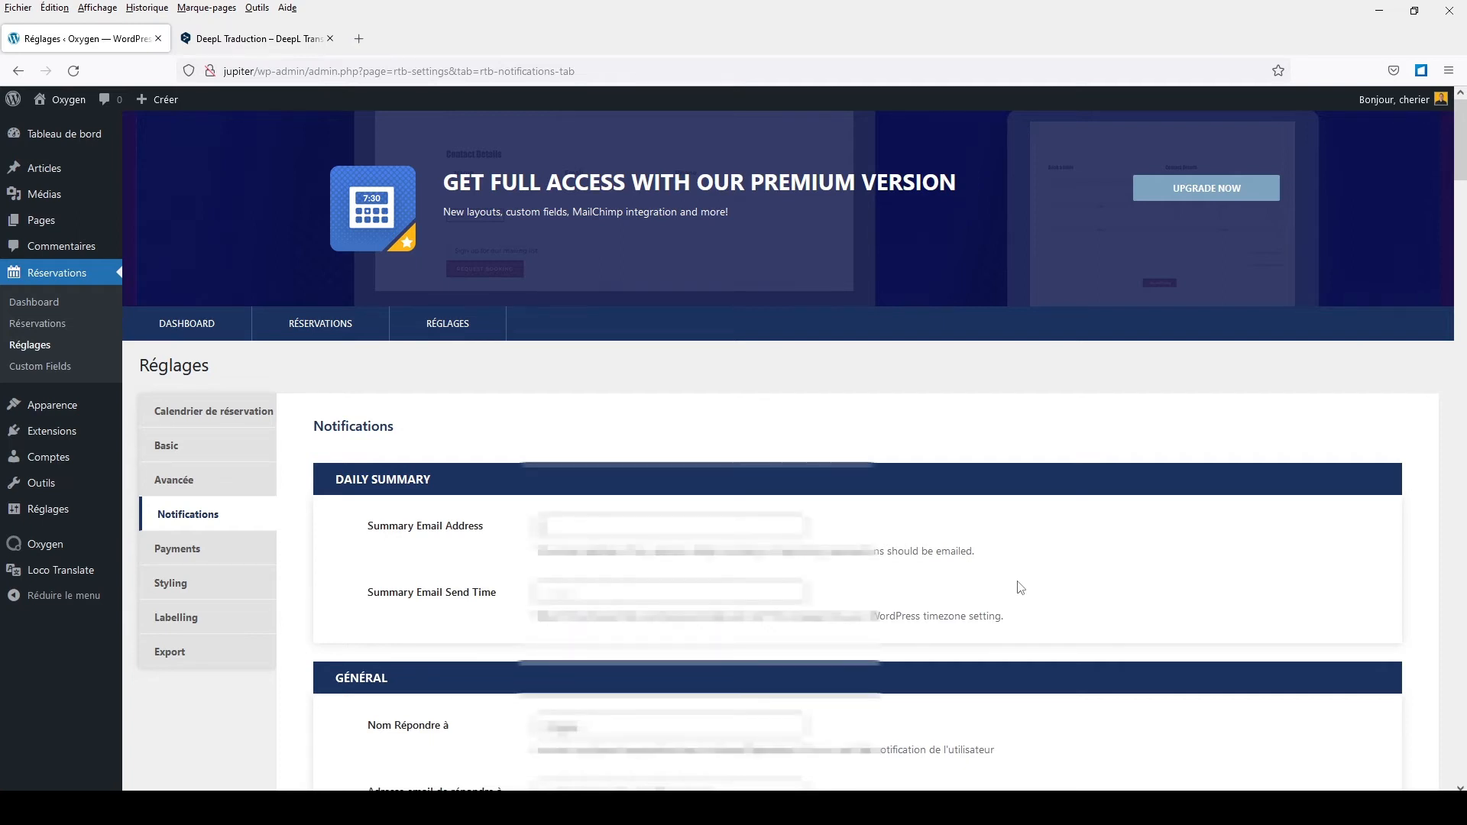
# Step: Scroll the Notifications tab down to the Modèles d'étiquettes list with tags like {bookings_link}
pyautogui.scroll(-4, 1020, 587)
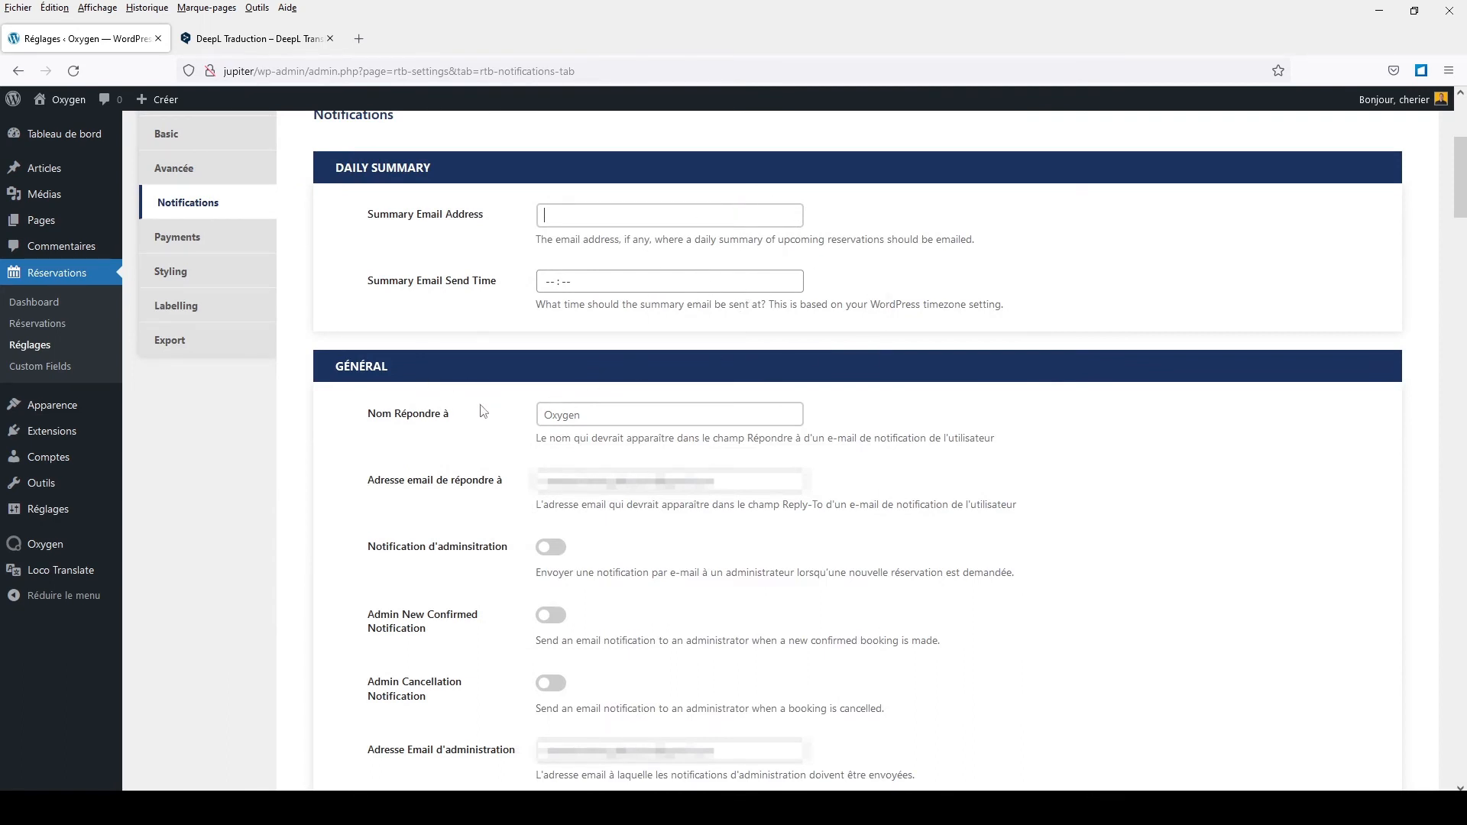
pyautogui.scroll(-2, 480, 412)
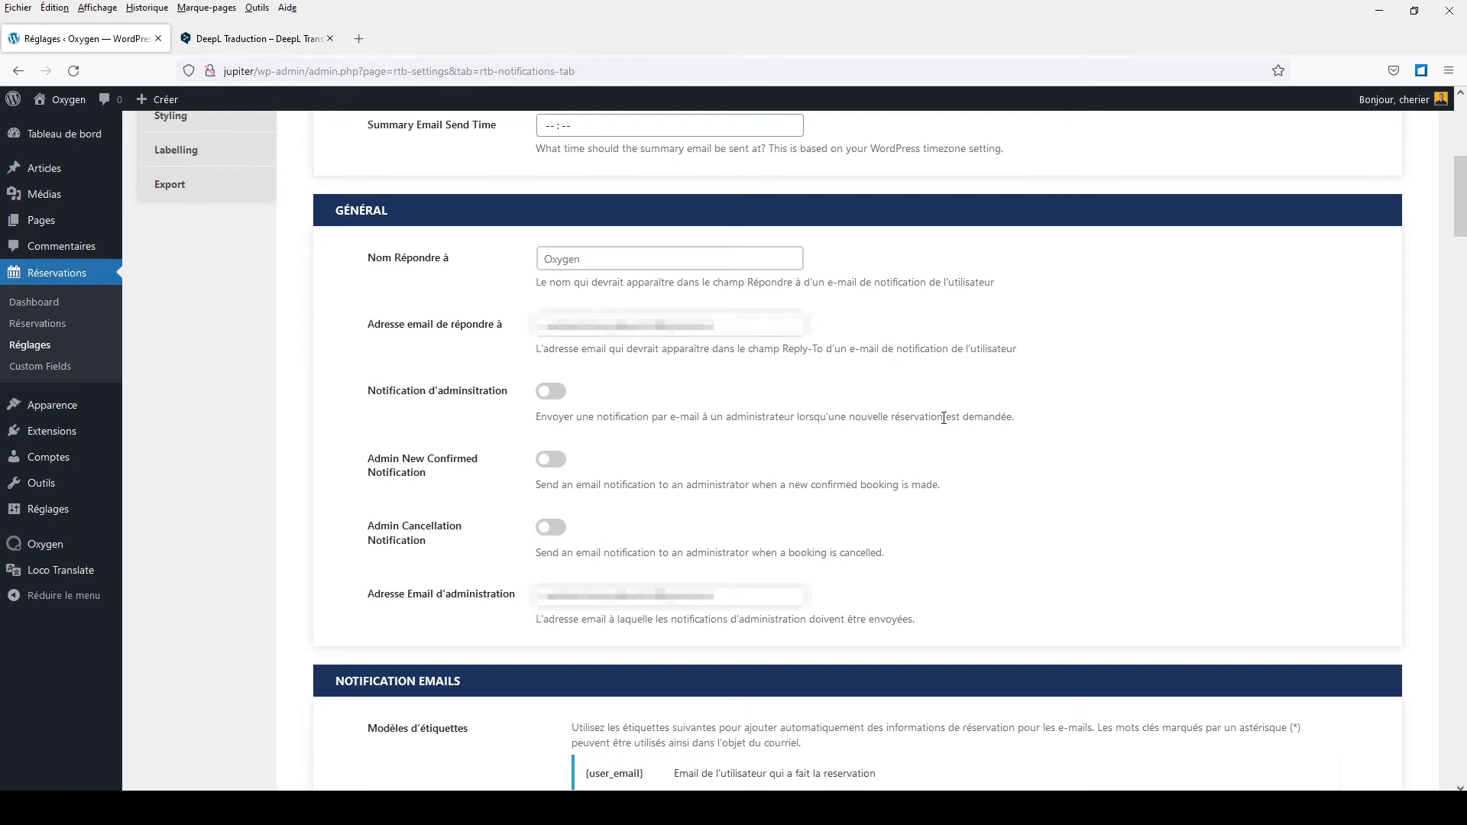
pyautogui.scroll(1, 926, 409)
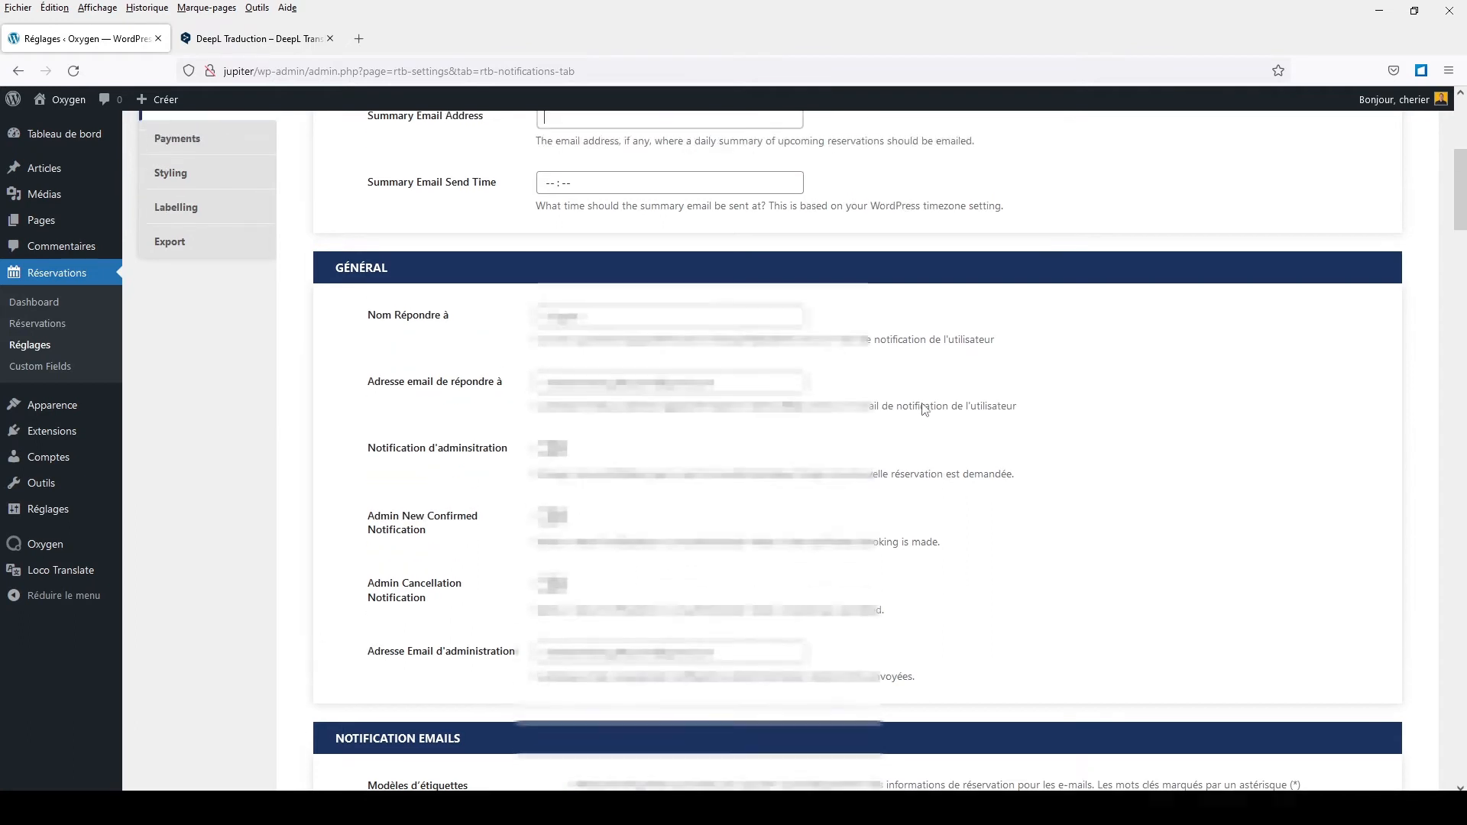
pyautogui.click(688, 148)
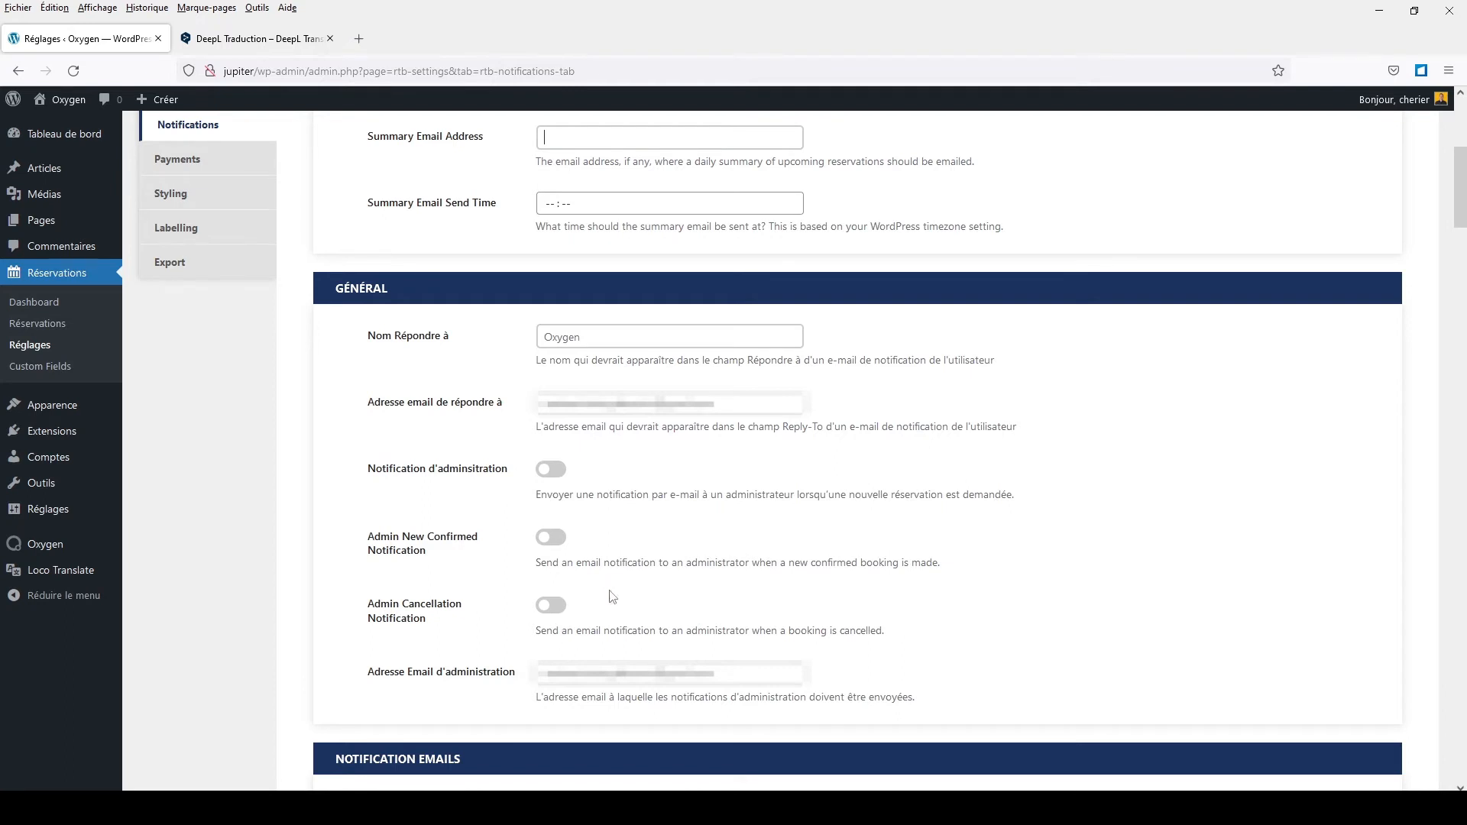
pyautogui.scroll(-2, 573, 596)
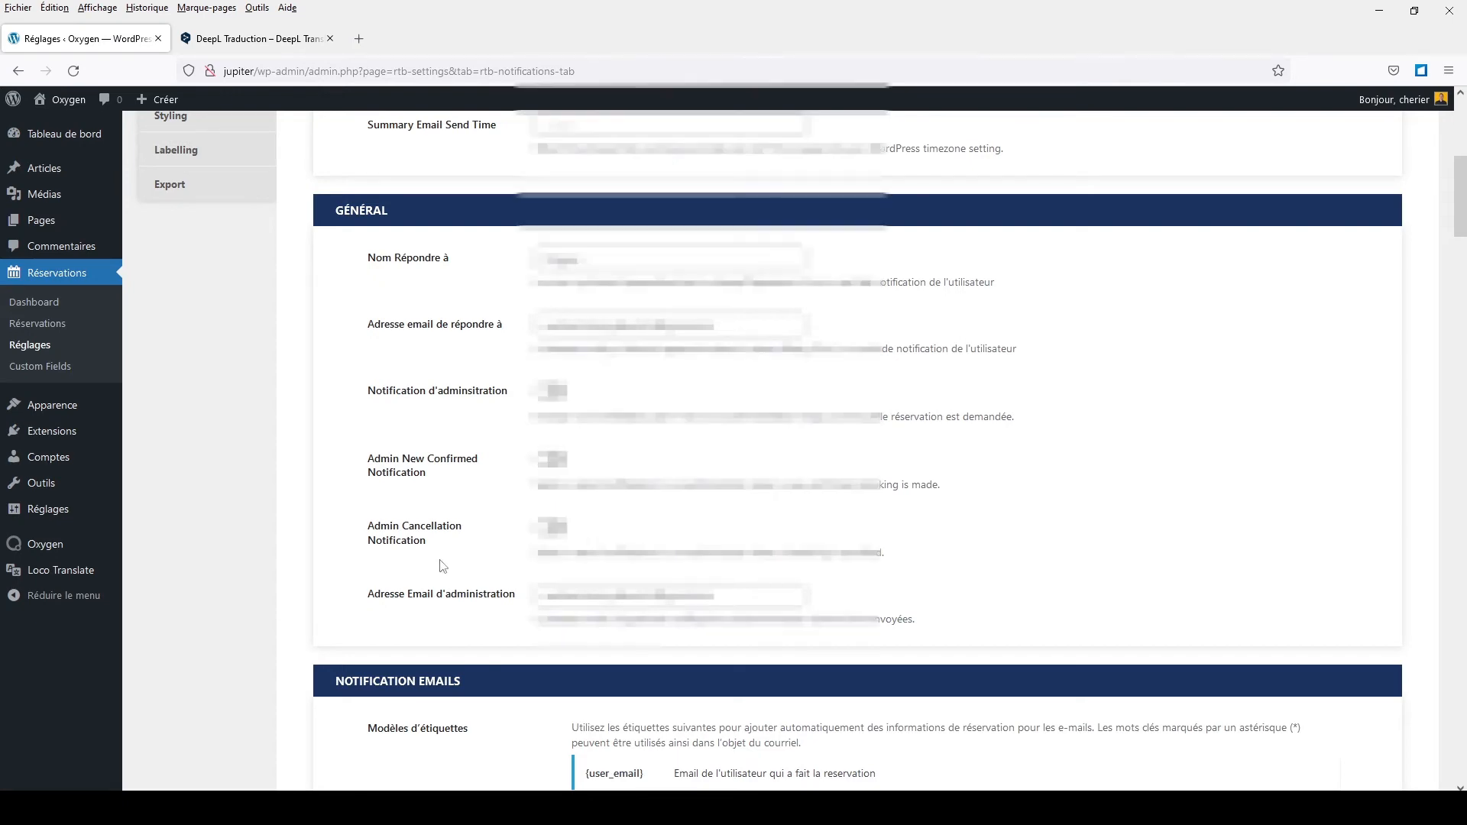
pyautogui.scroll(-3, 439, 558)
pyautogui.scroll(-2, 447, 389)
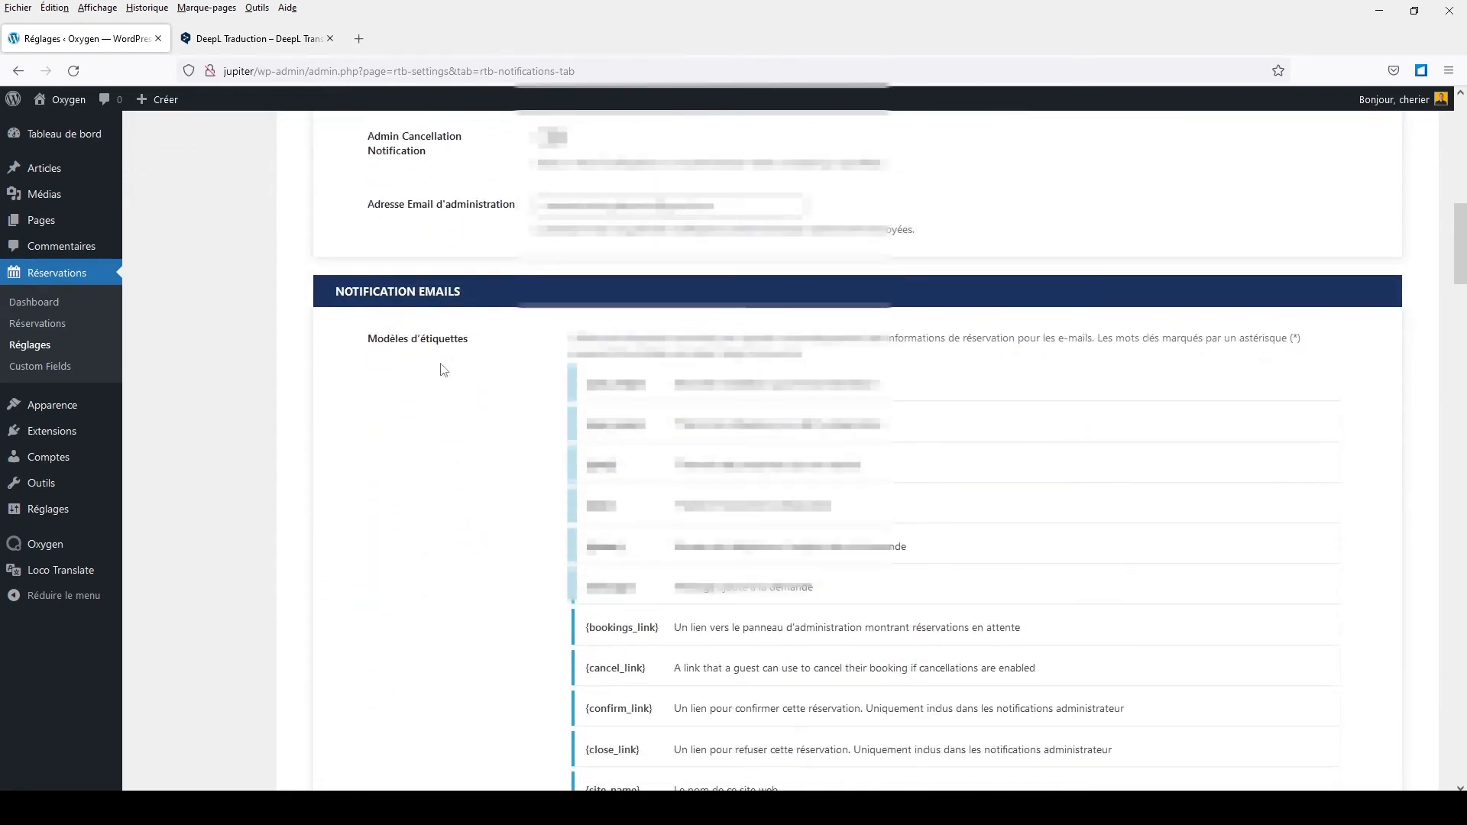
pyautogui.scroll(-2, 481, 401)
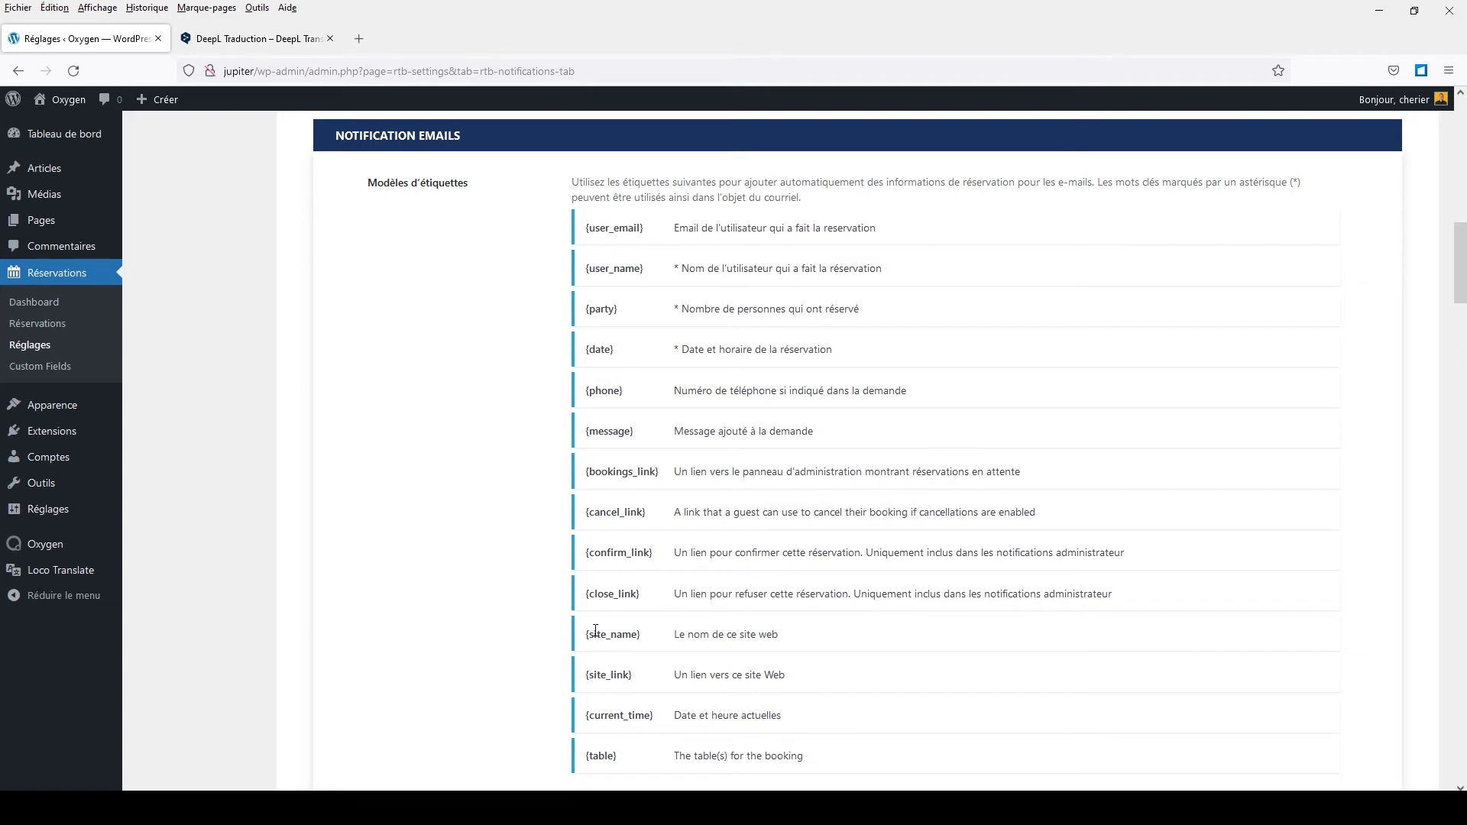
pyautogui.moveTo(585, 635); pyautogui.dragTo(644, 636)
pyautogui.scroll(-3, 680, 587)
pyautogui.scroll(3, 684, 580)
pyautogui.moveTo(587, 349); pyautogui.dragTo(631, 352)
pyautogui.moveTo(587, 391); pyautogui.dragTo(632, 394)
pyautogui.scroll(-3, 657, 470)
pyautogui.scroll(3, 782, 627)
pyautogui.scroll(-2, 1125, 382)
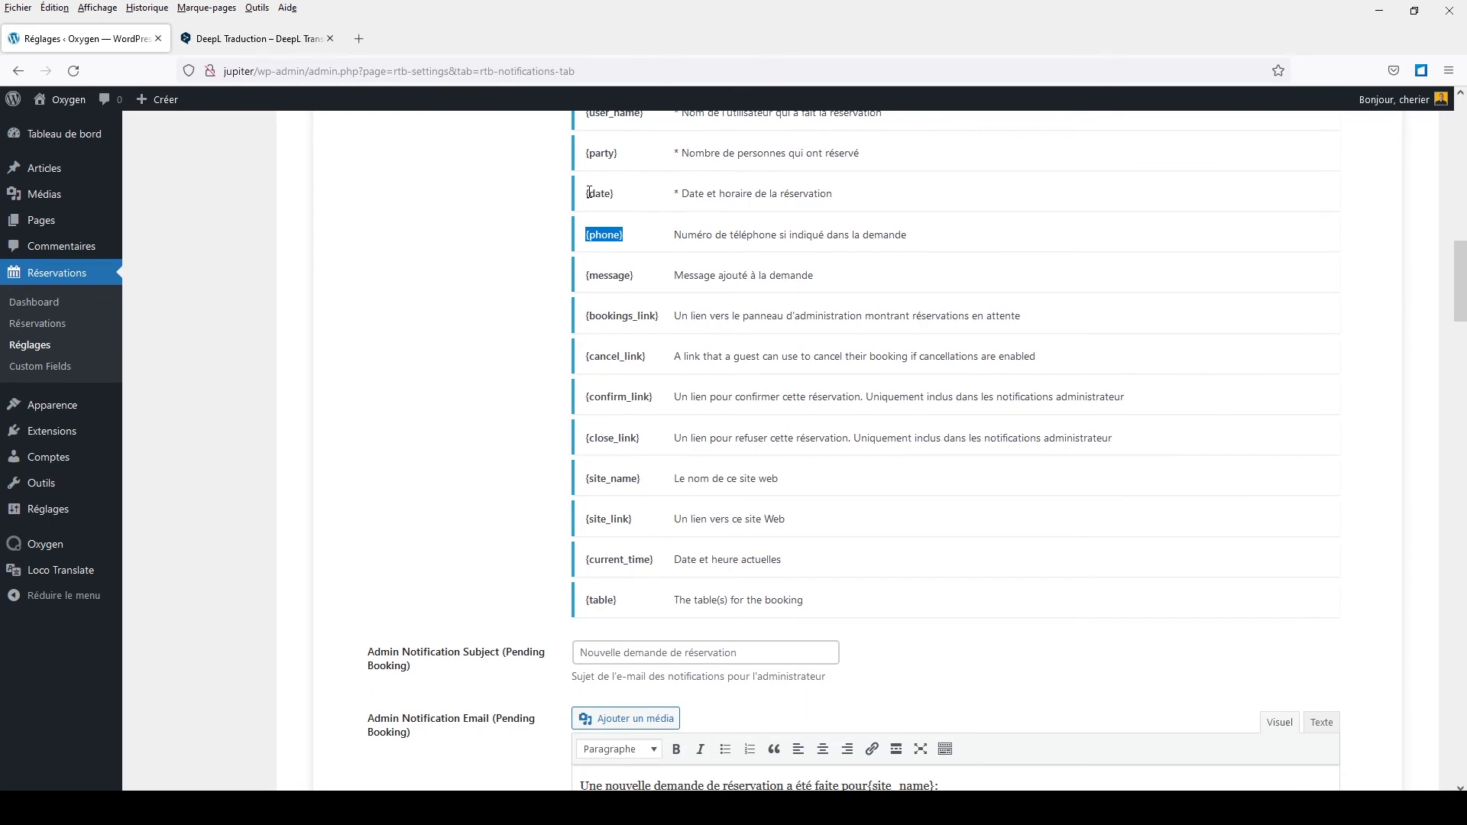
pyautogui.scroll(2, 589, 192)
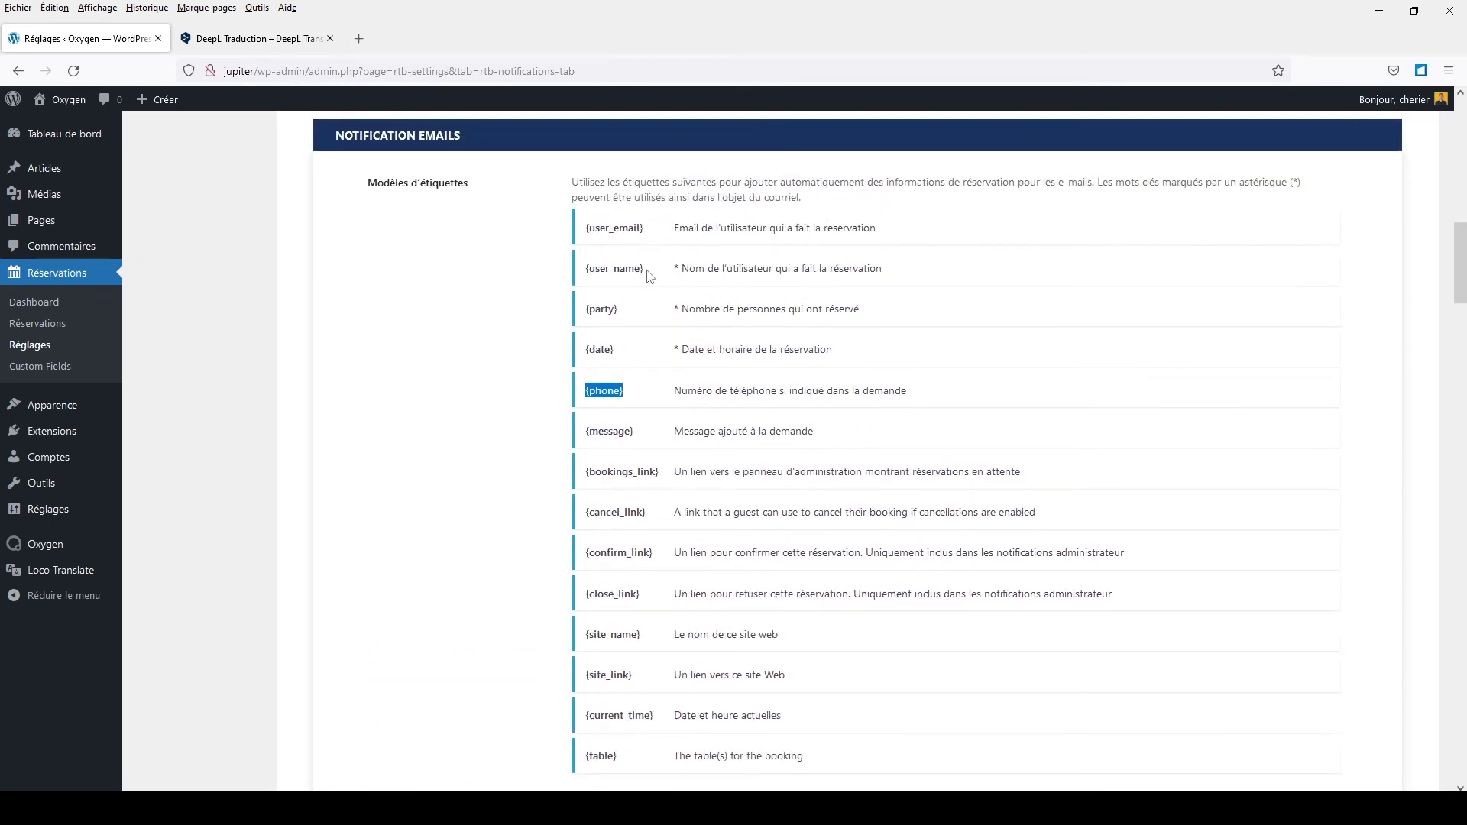
pyautogui.scroll(-6, 739, 535)
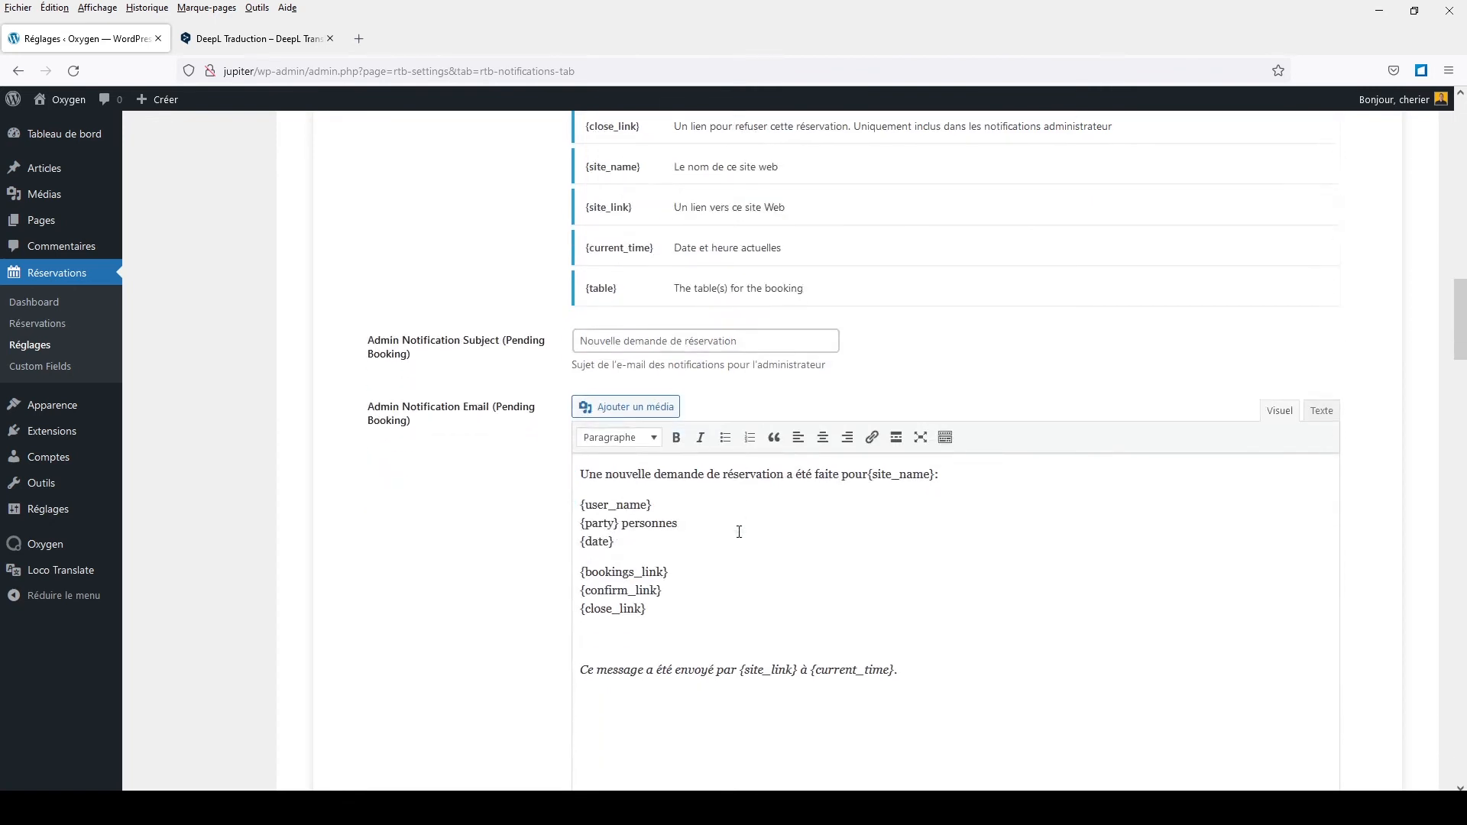
pyautogui.scroll(-2, 606, 497)
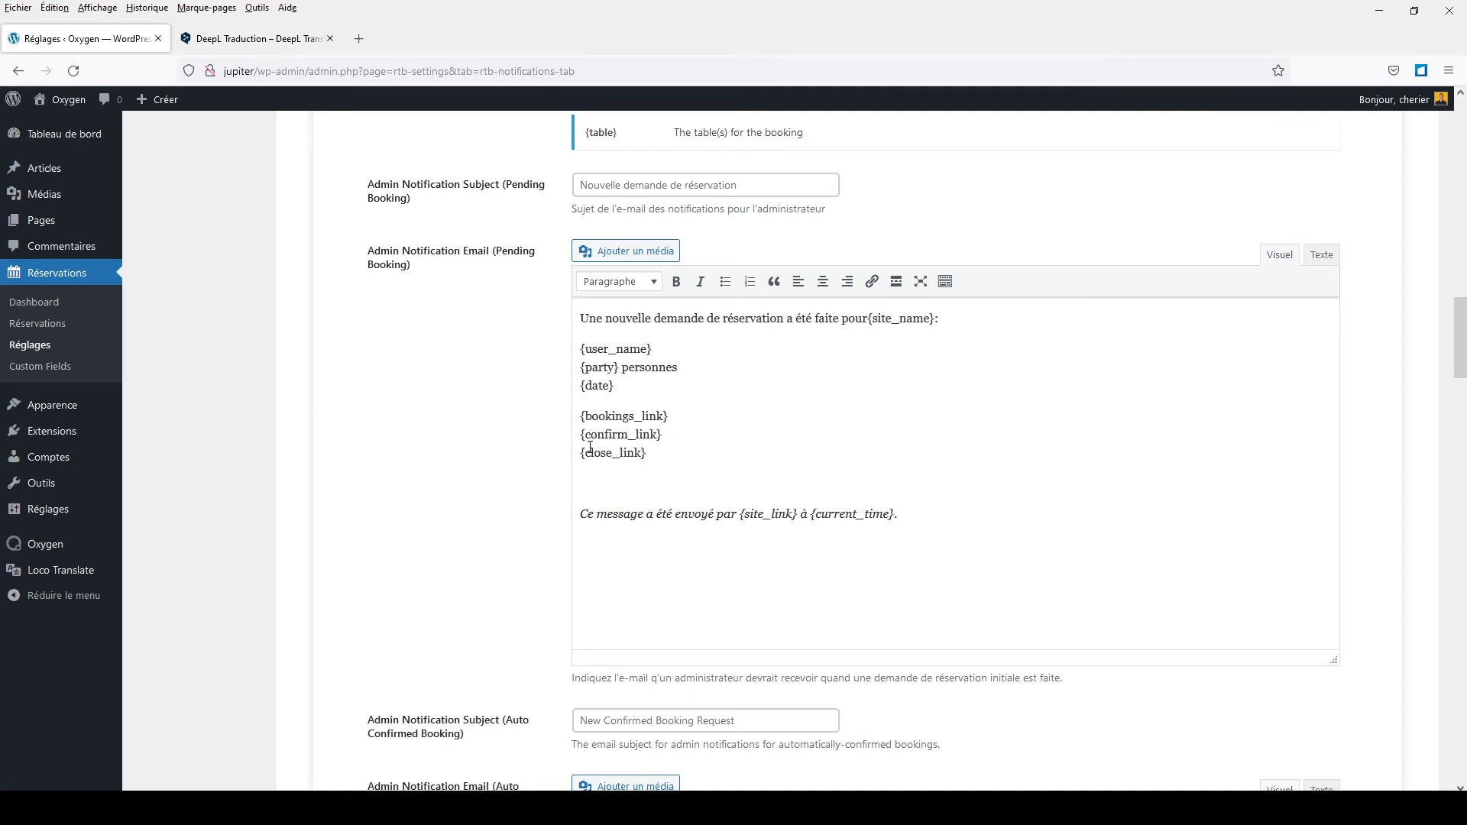
pyautogui.moveTo(594, 453); pyautogui.dragTo(615, 453)
pyautogui.click(665, 468)
pyautogui.scroll(-10, 665, 468)
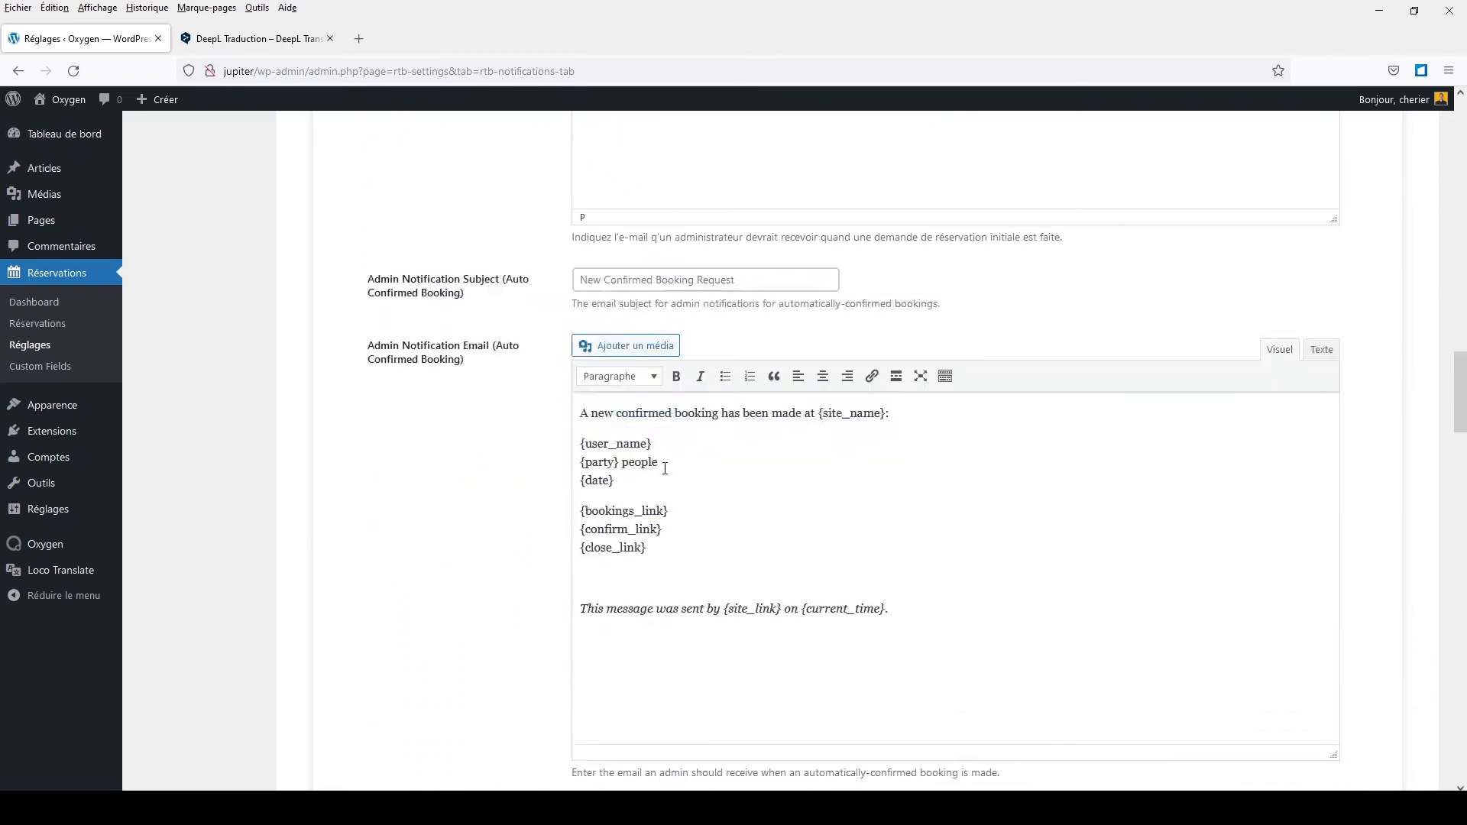
pyautogui.scroll(15, 666, 475)
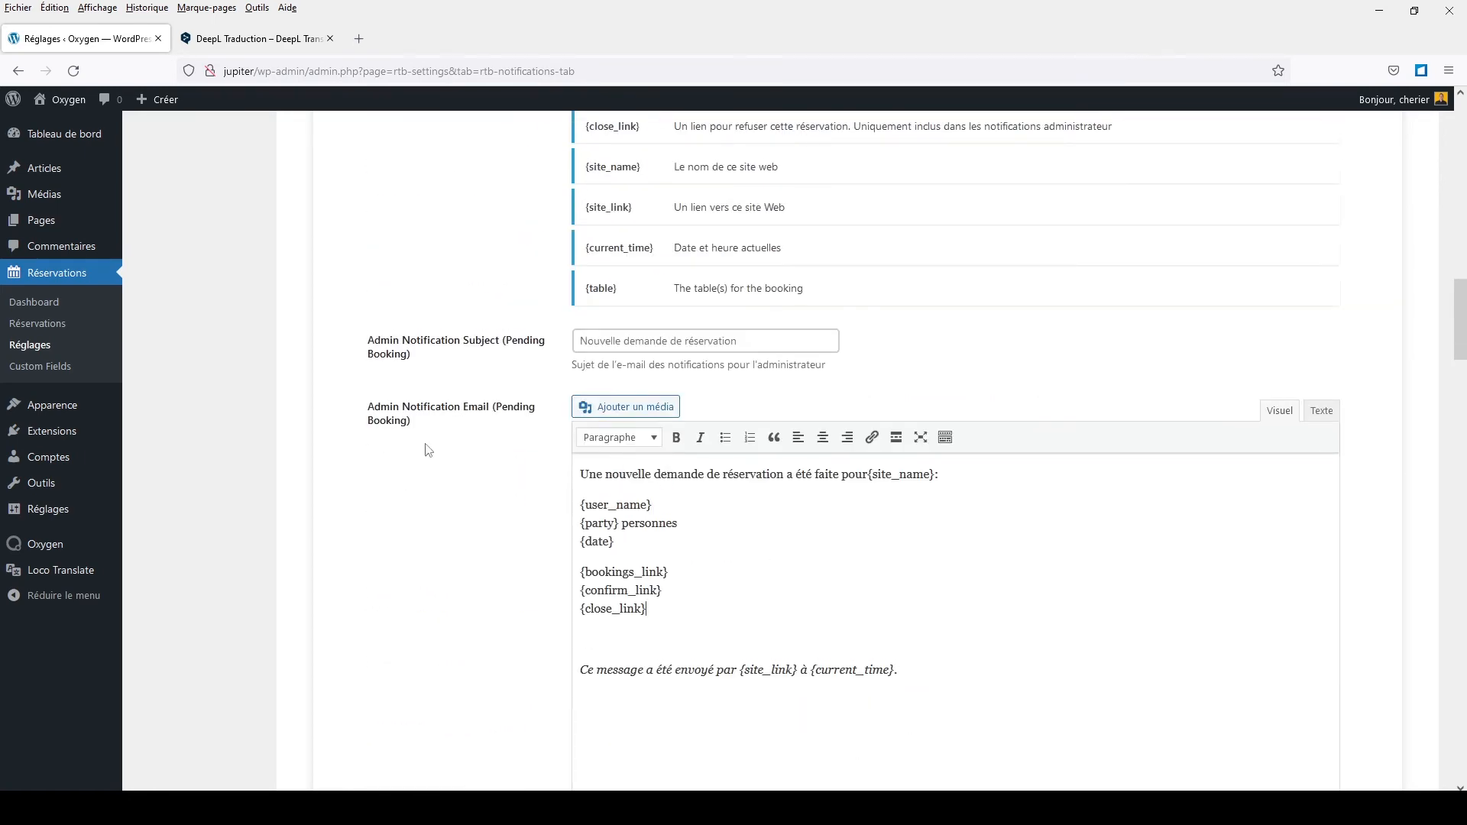
pyautogui.scroll(-6, 443, 443)
pyautogui.scroll(-14, 445, 441)
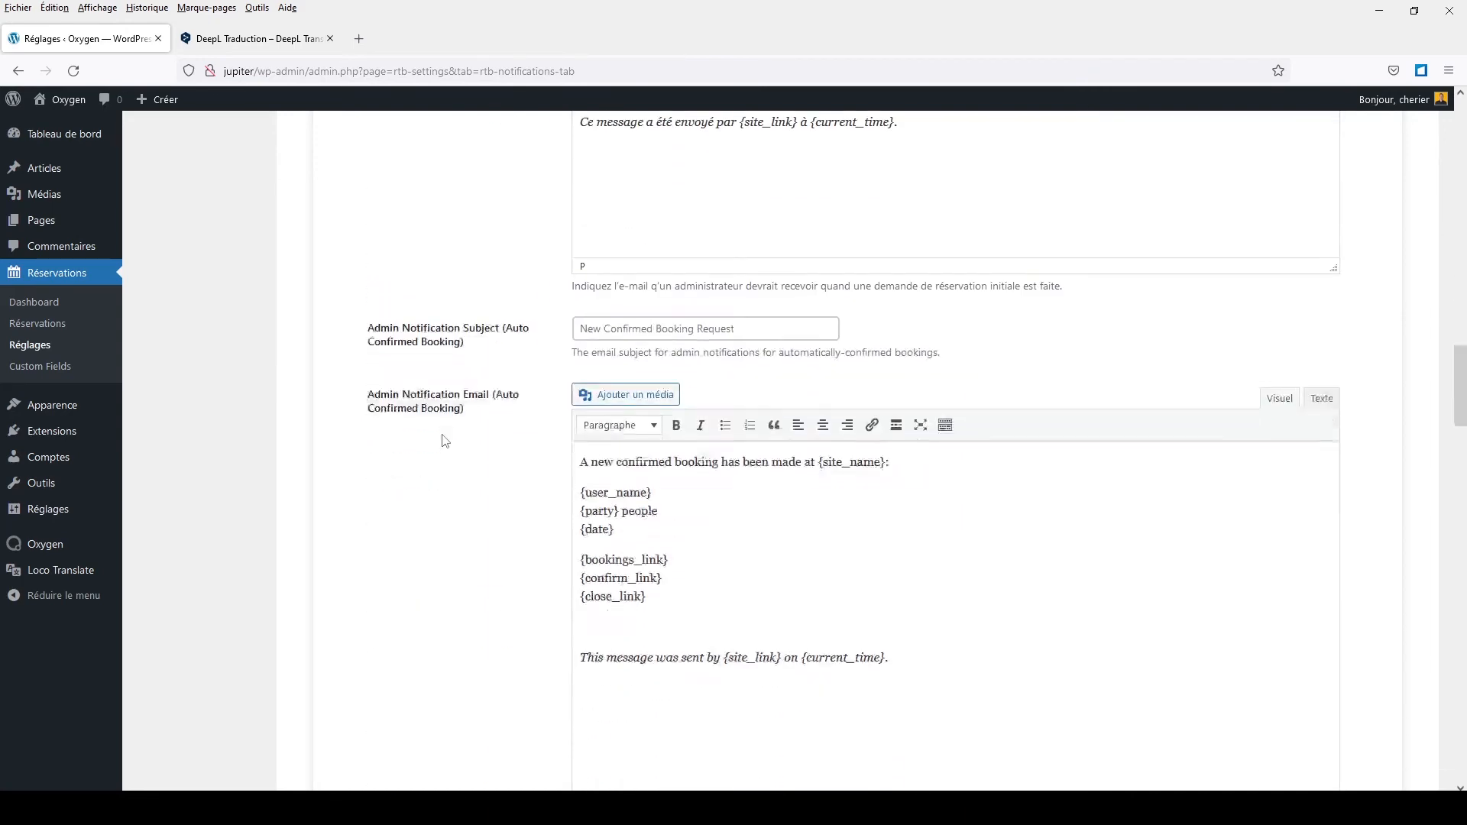
pyautogui.scroll(-2, 445, 441)
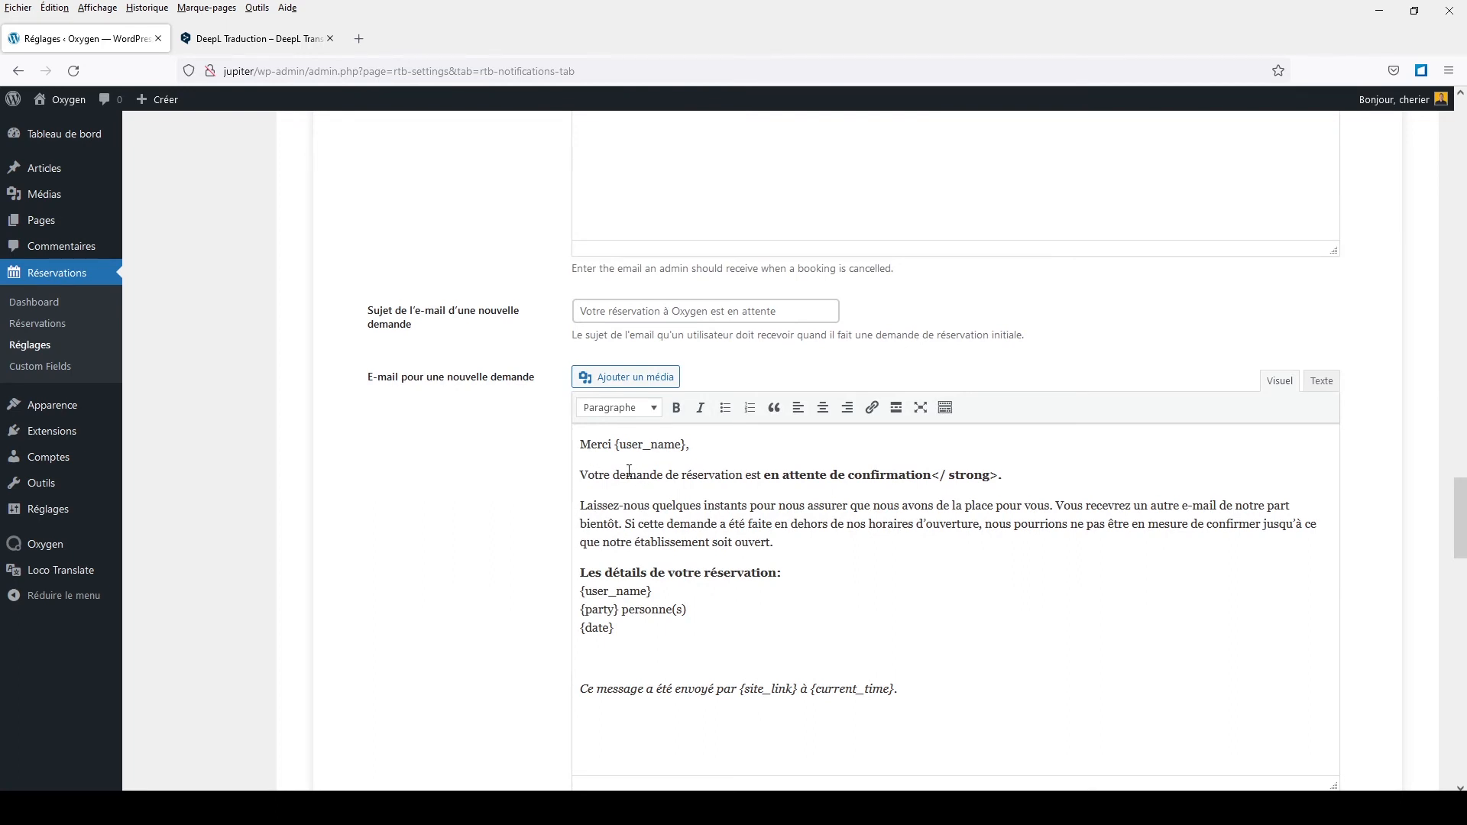
pyautogui.scroll(-2, 628, 471)
pyautogui.moveTo(580, 288); pyautogui.dragTo(686, 288)
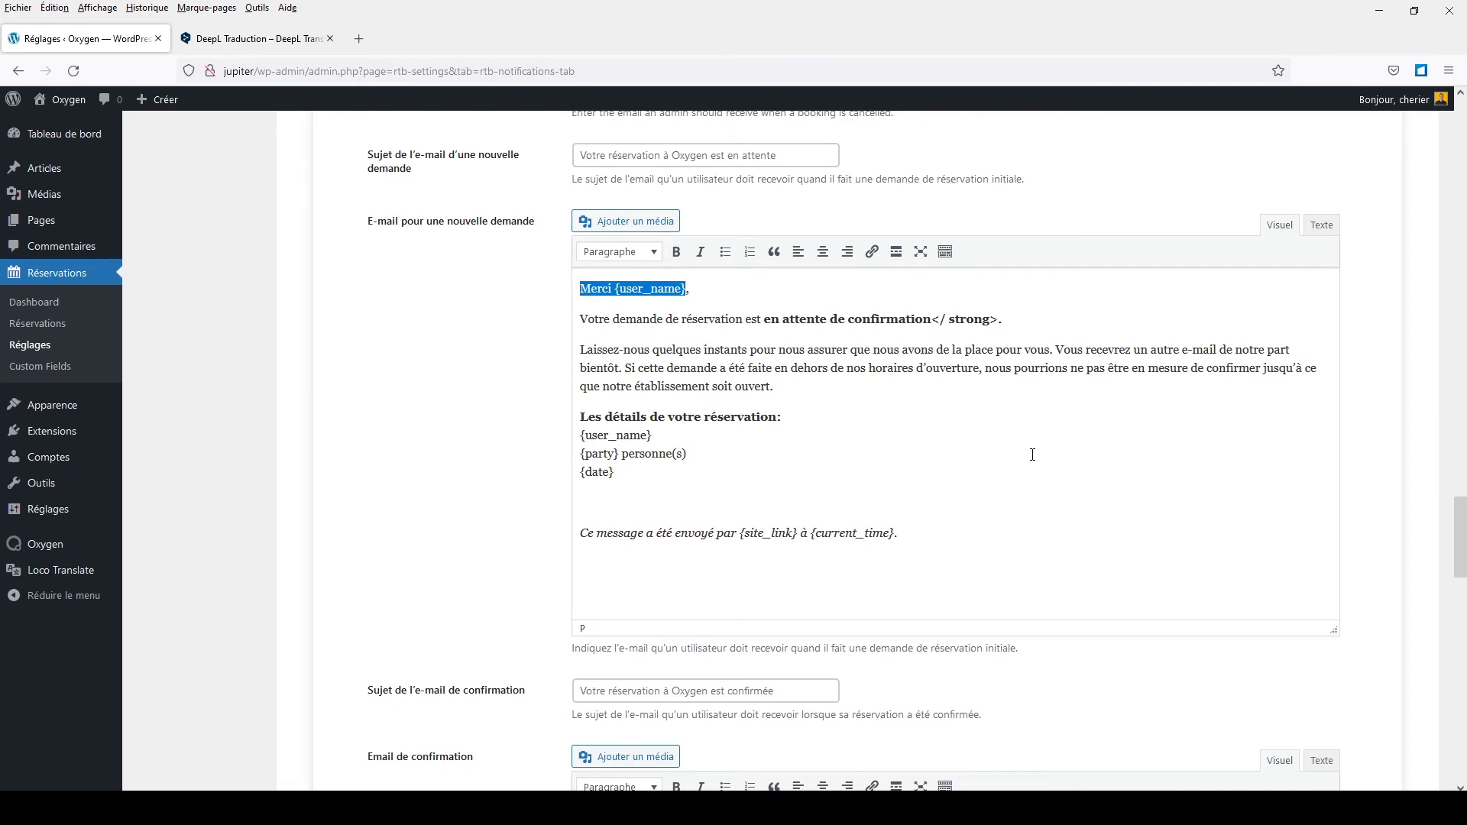
pyautogui.scroll(-10, 1032, 455)
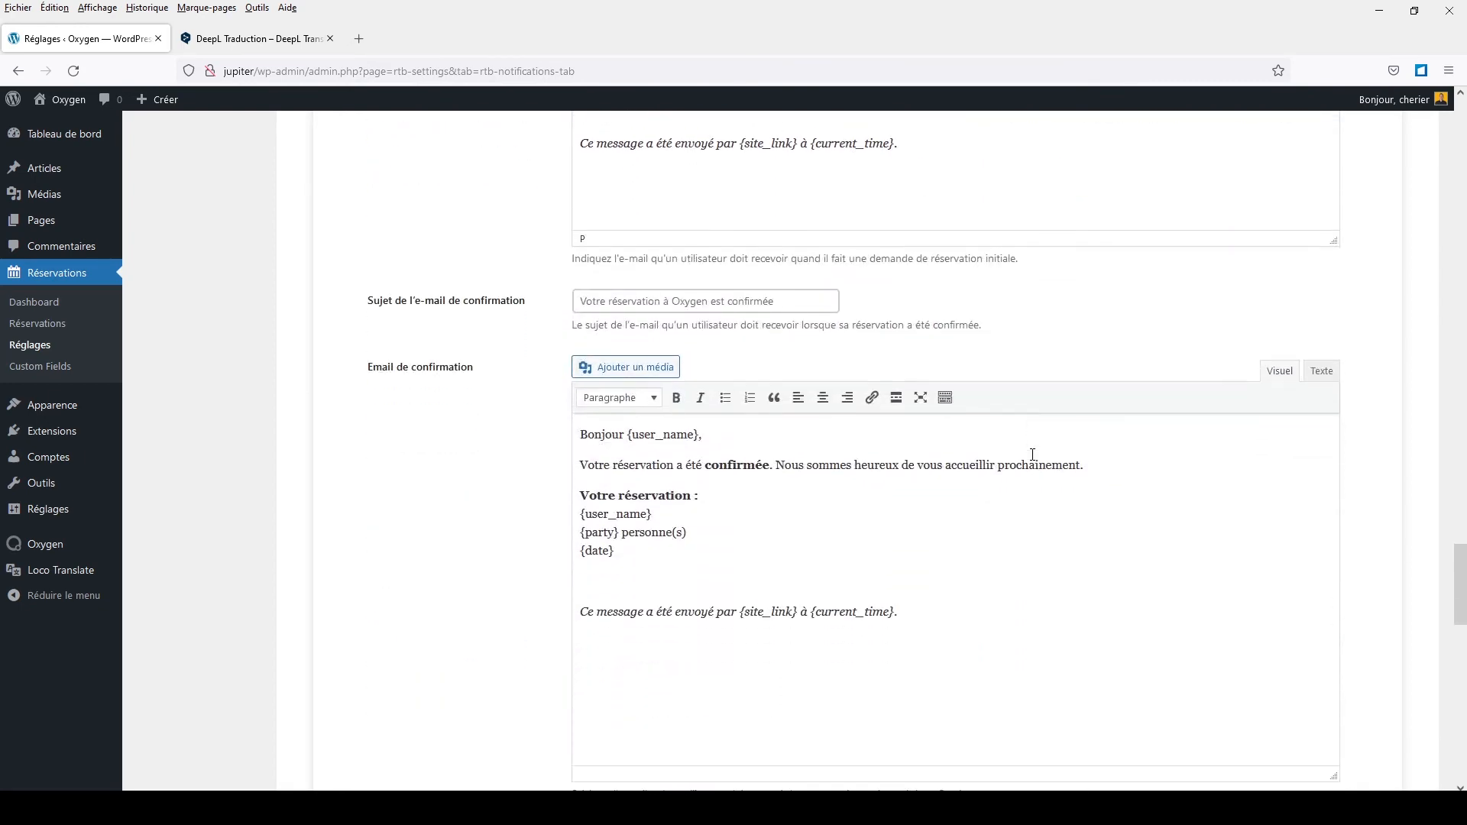
pyautogui.scroll(-10, 1034, 461)
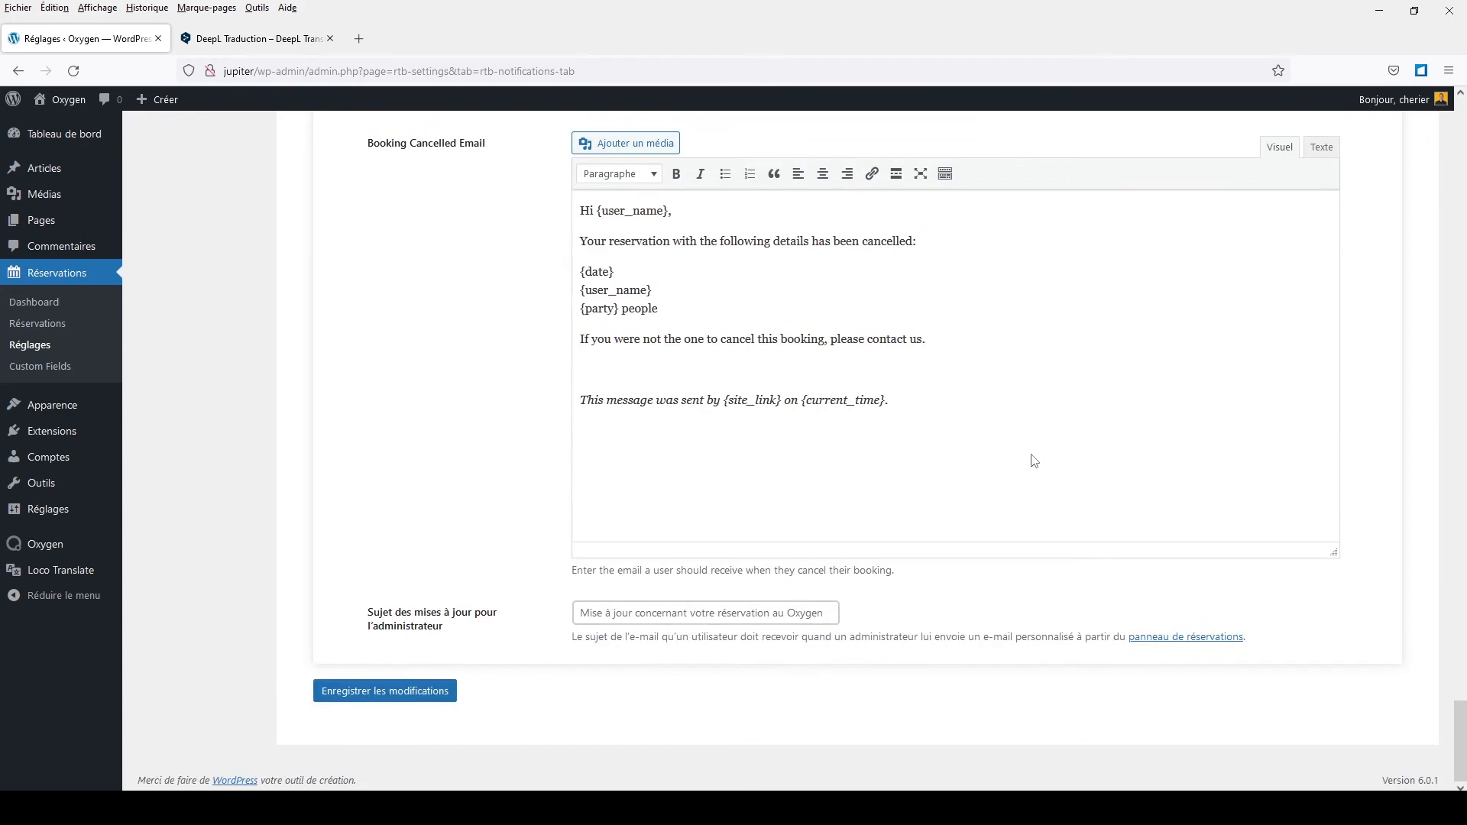
pyautogui.scroll(4, 1008, 436)
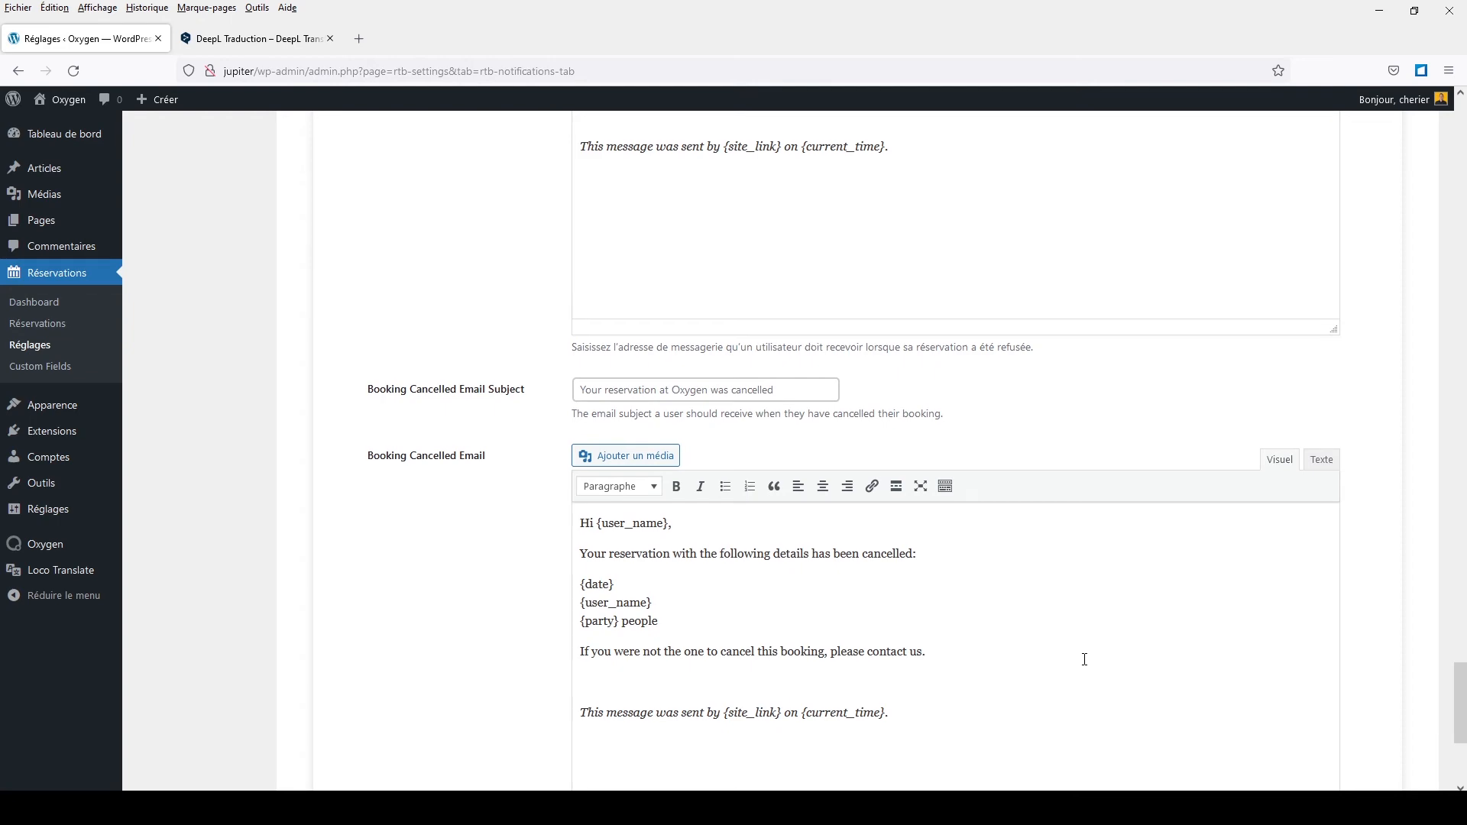
pyautogui.scroll(6, 1085, 660)
pyautogui.scroll(13, 1085, 665)
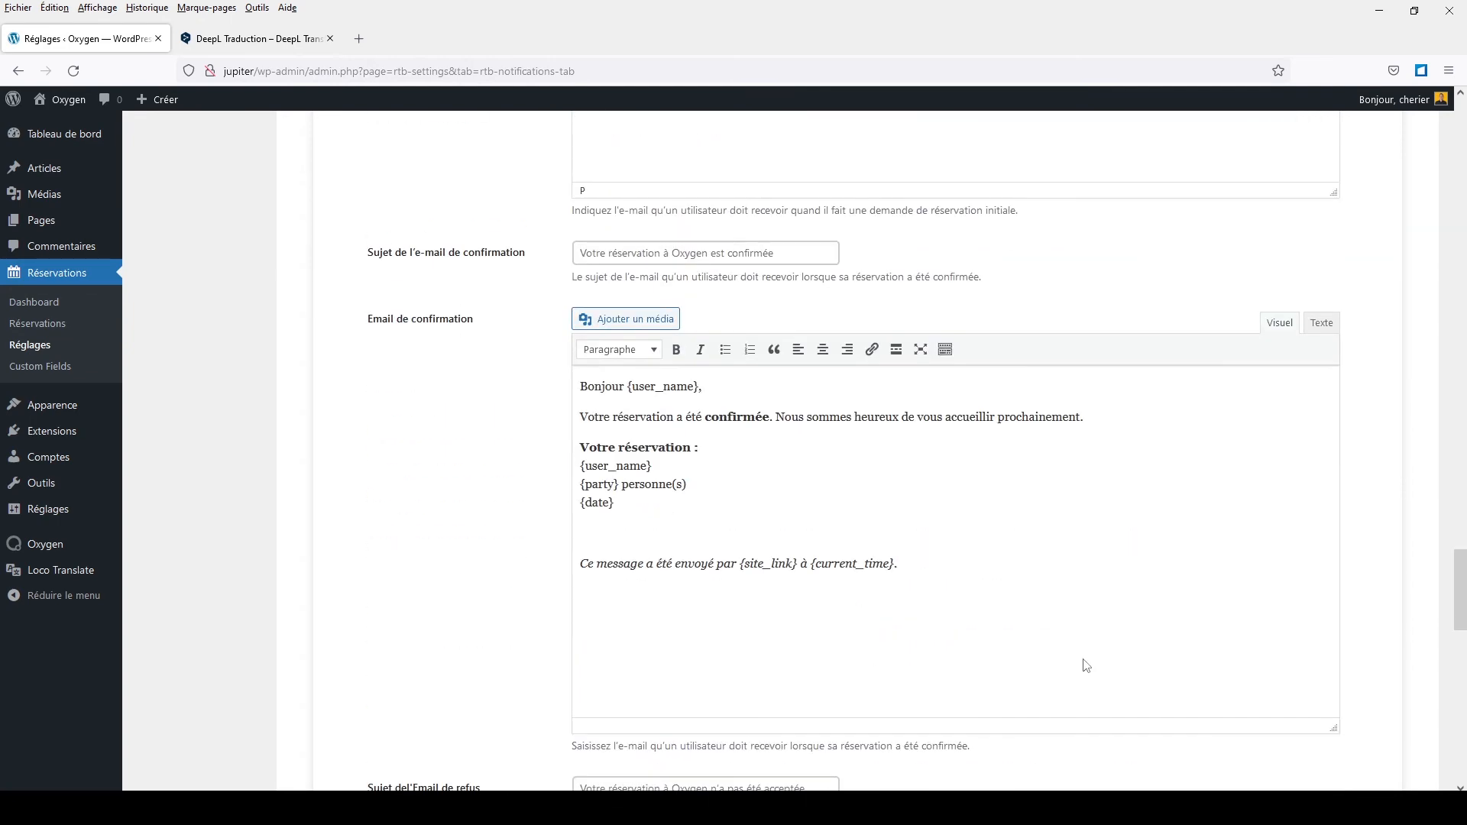
pyautogui.scroll(15, 1087, 665)
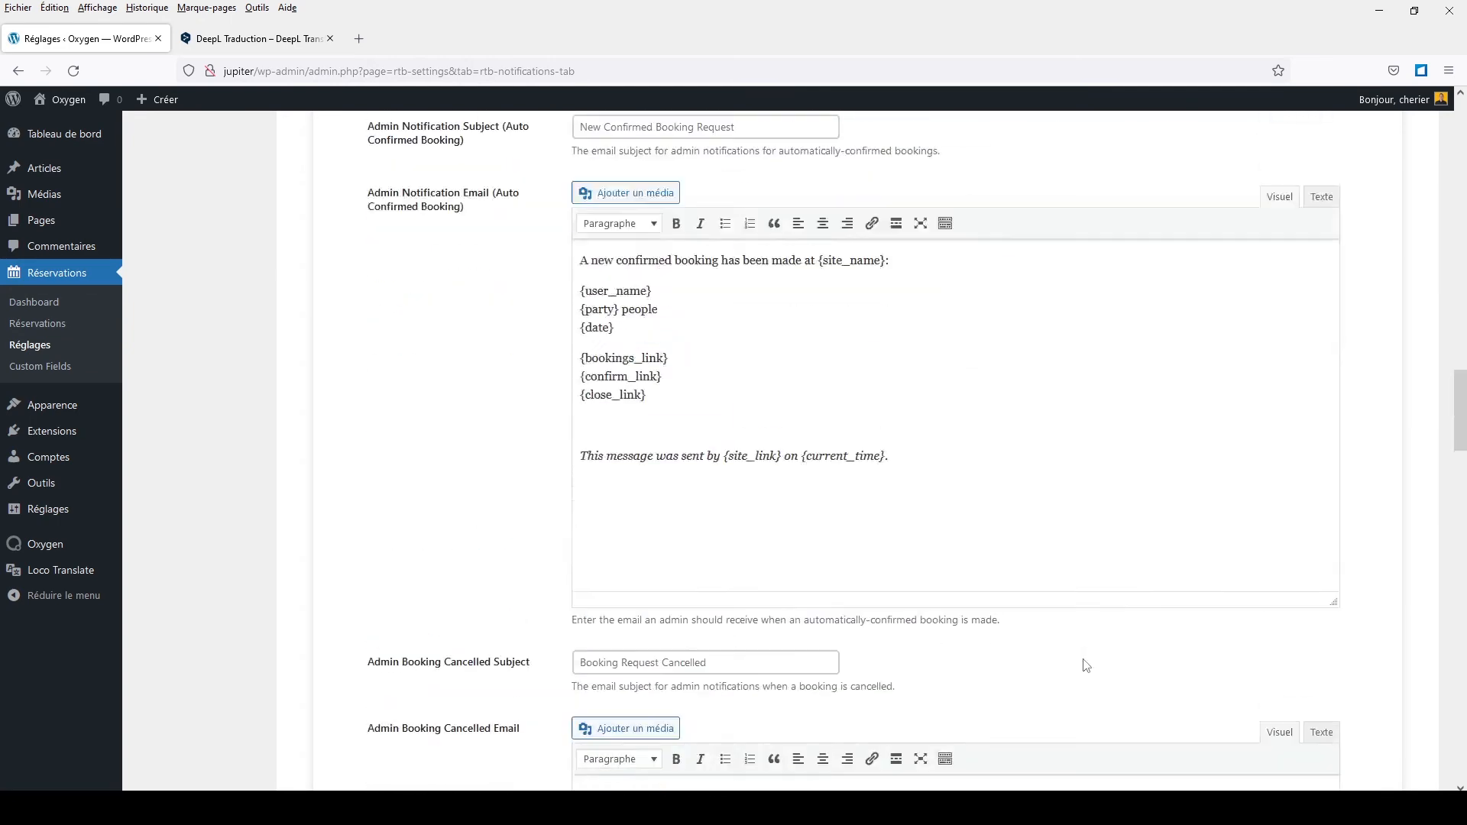
pyautogui.scroll(12, 1085, 660)
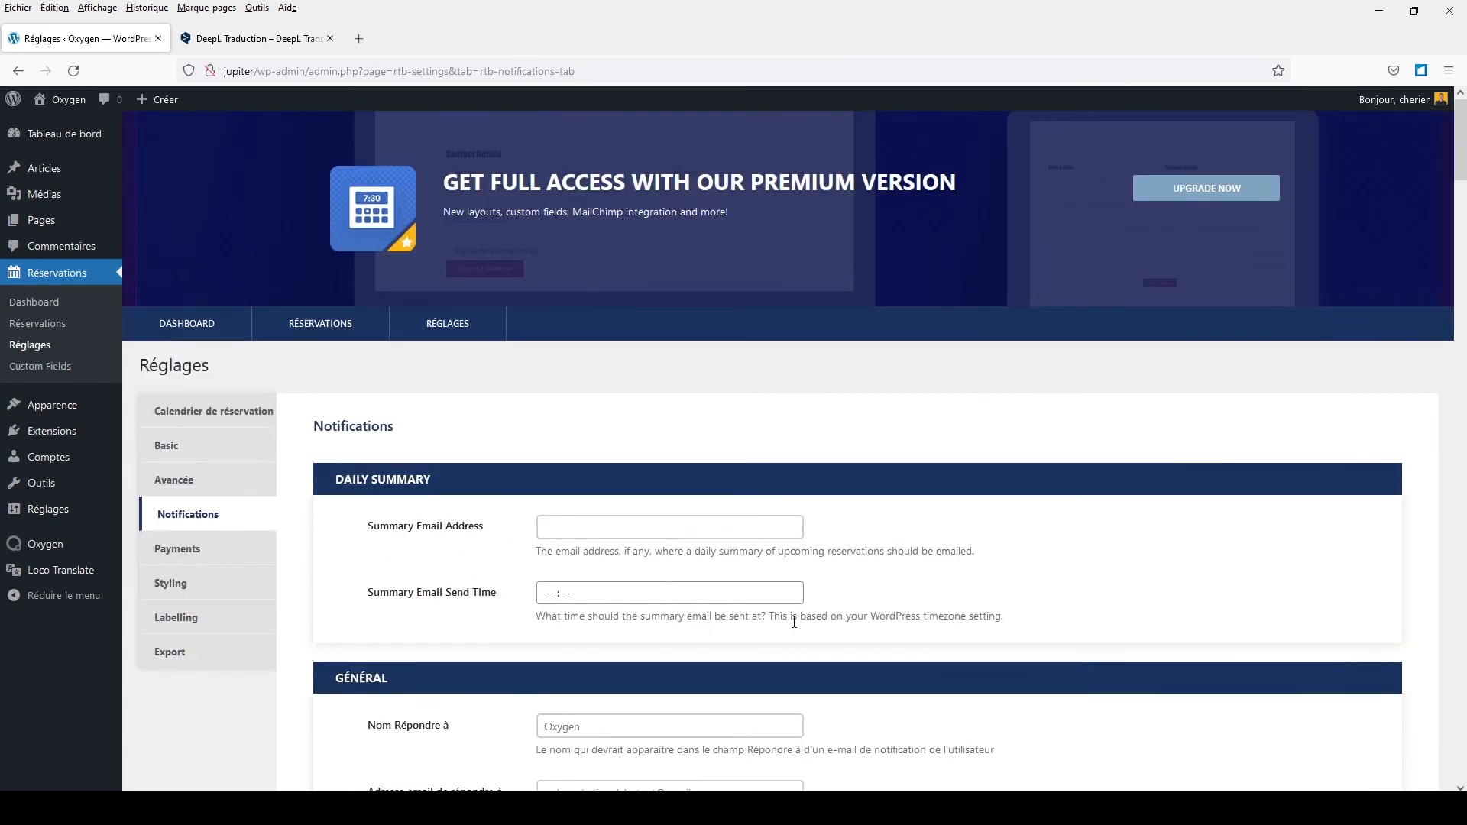
# Step: Look over the Payments settings, then browse the premium-only Styling settings
pyautogui.click(200, 547)
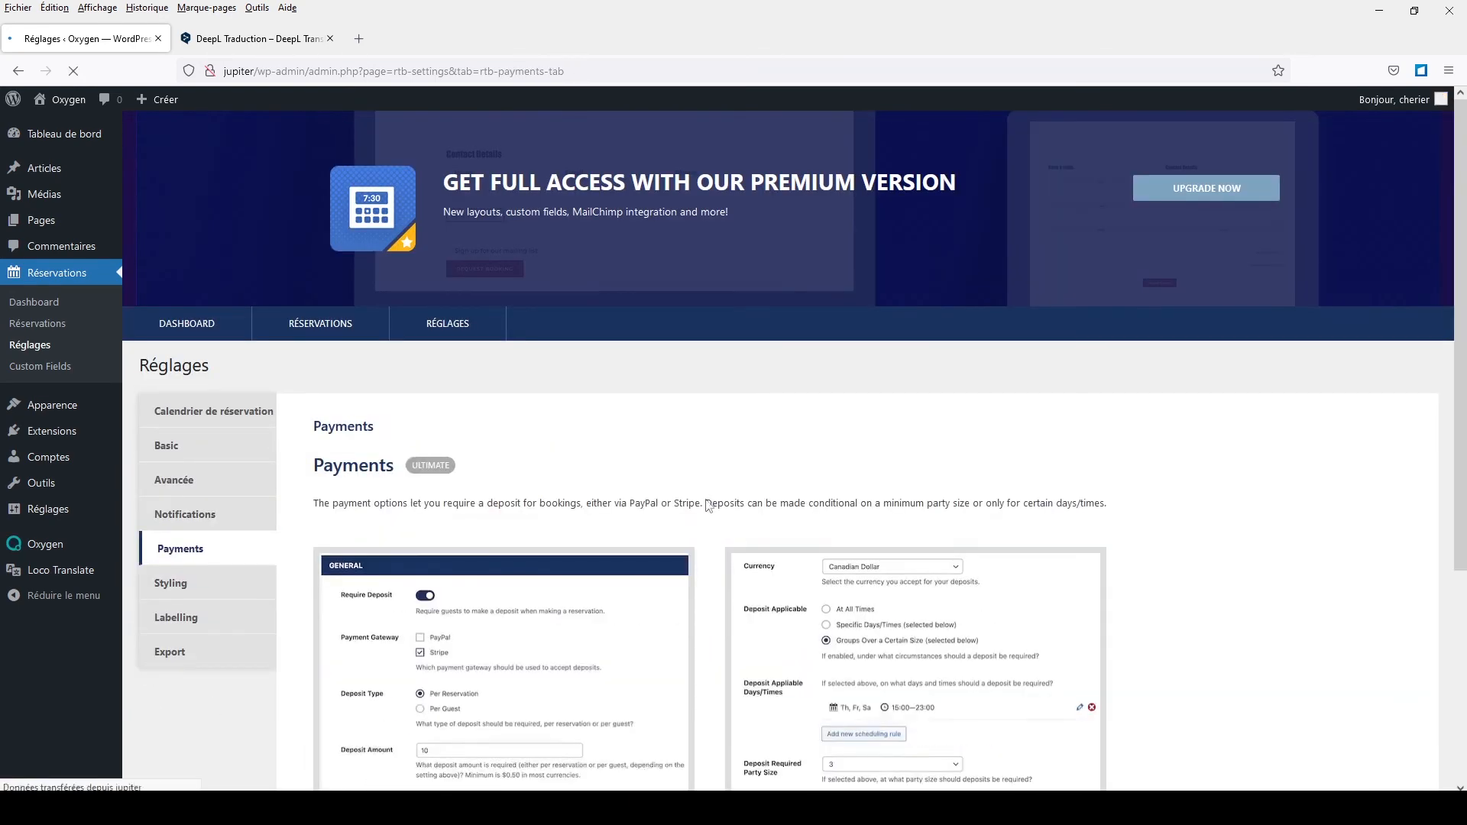
pyautogui.scroll(-3, 706, 503)
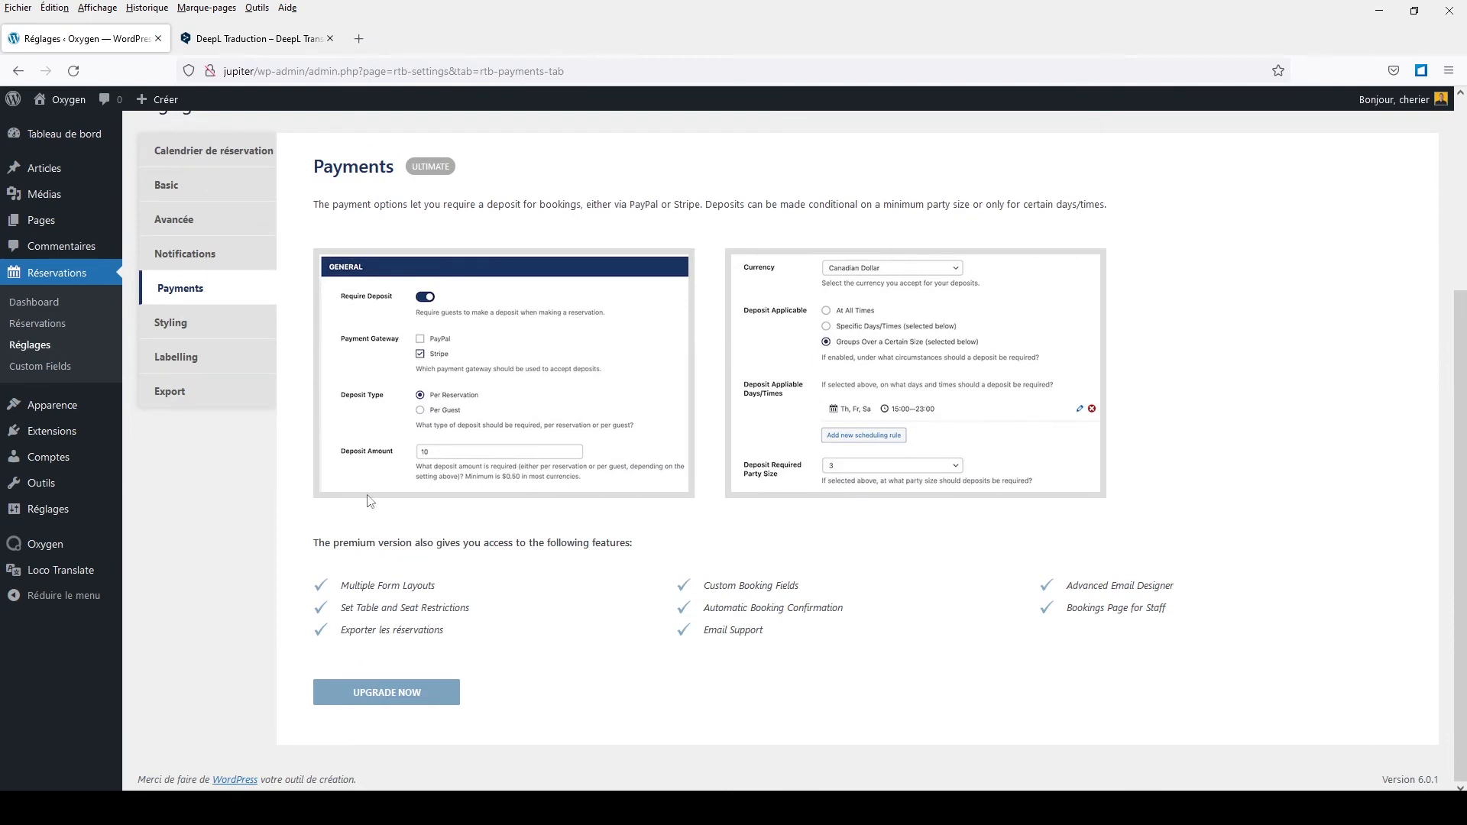
pyautogui.click(197, 324)
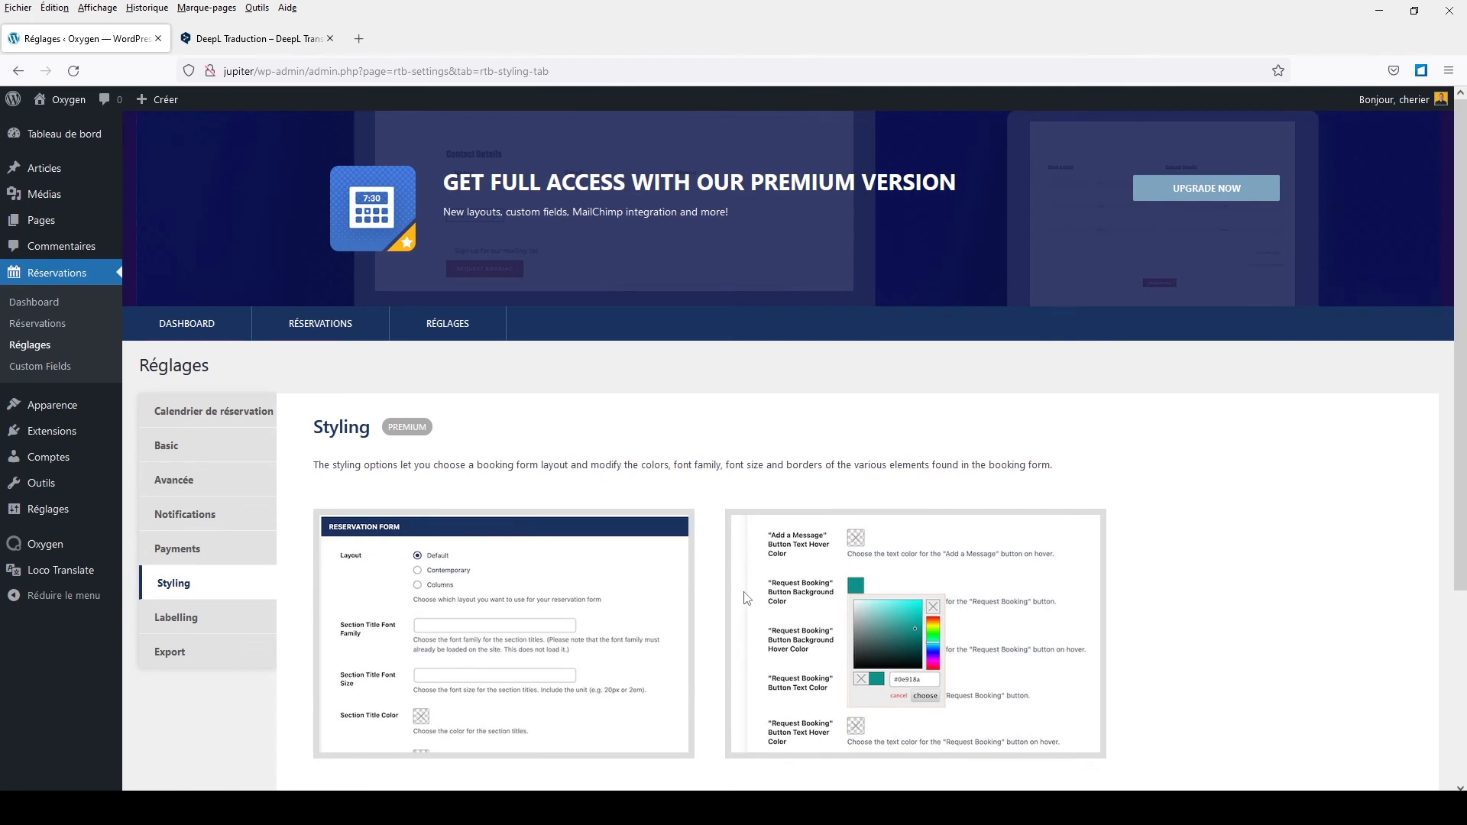
pyautogui.scroll(-1, 746, 598)
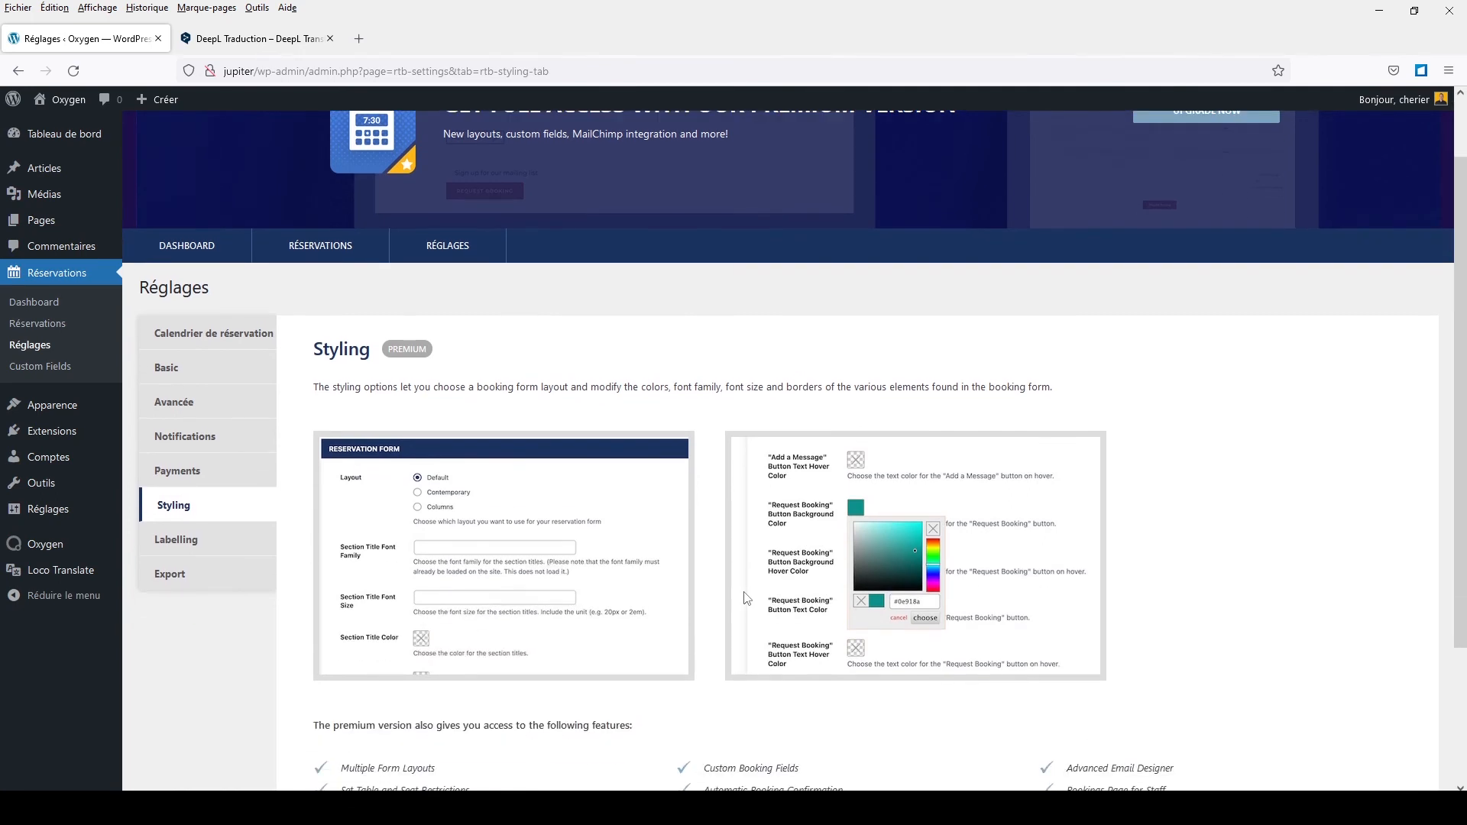
pyautogui.scroll(-2, 746, 598)
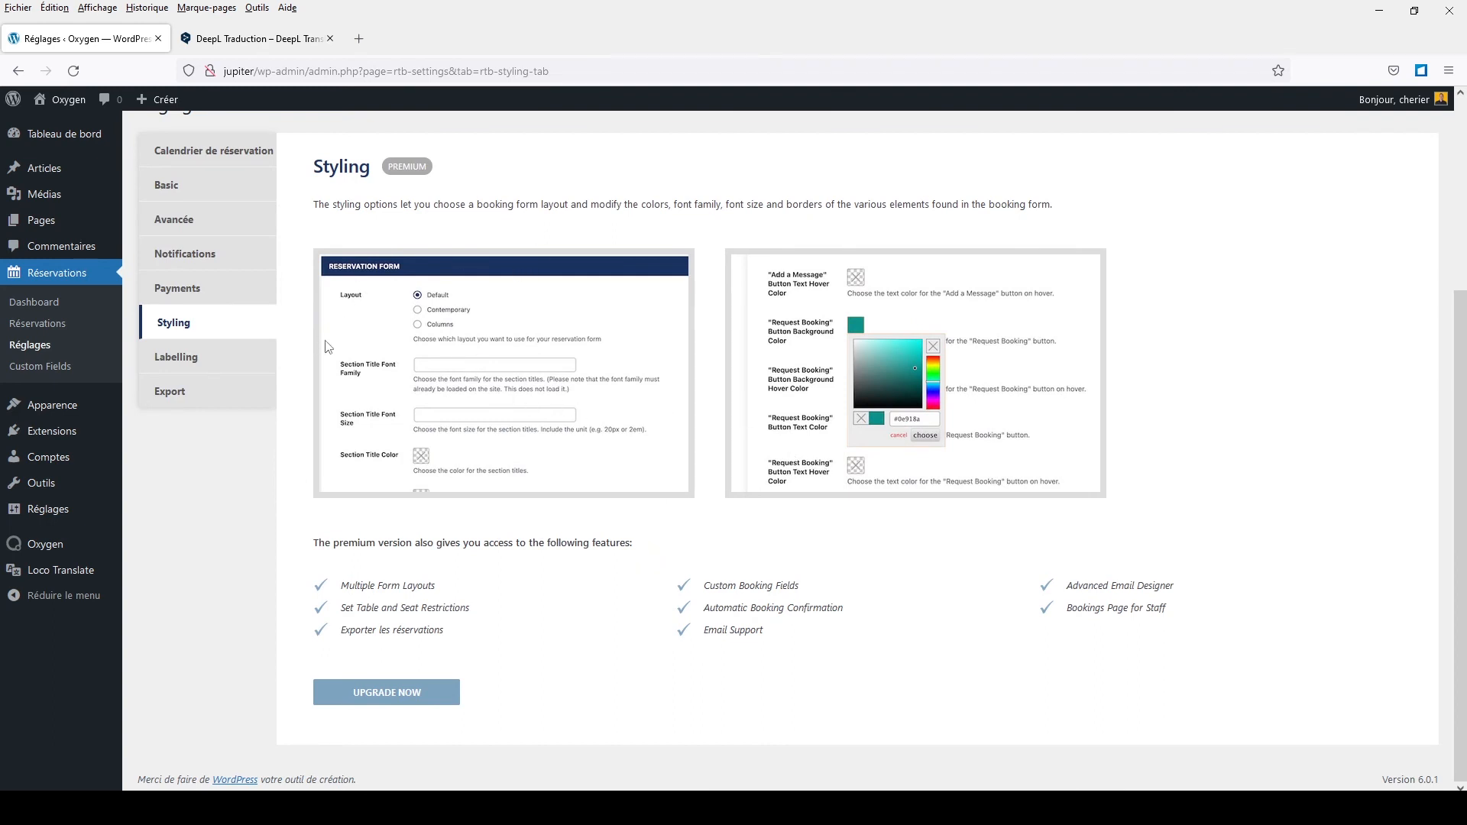
# Step: Look over the Labelling options, then view the premium-only Export settings for PDF exports
pyautogui.click(177, 357)
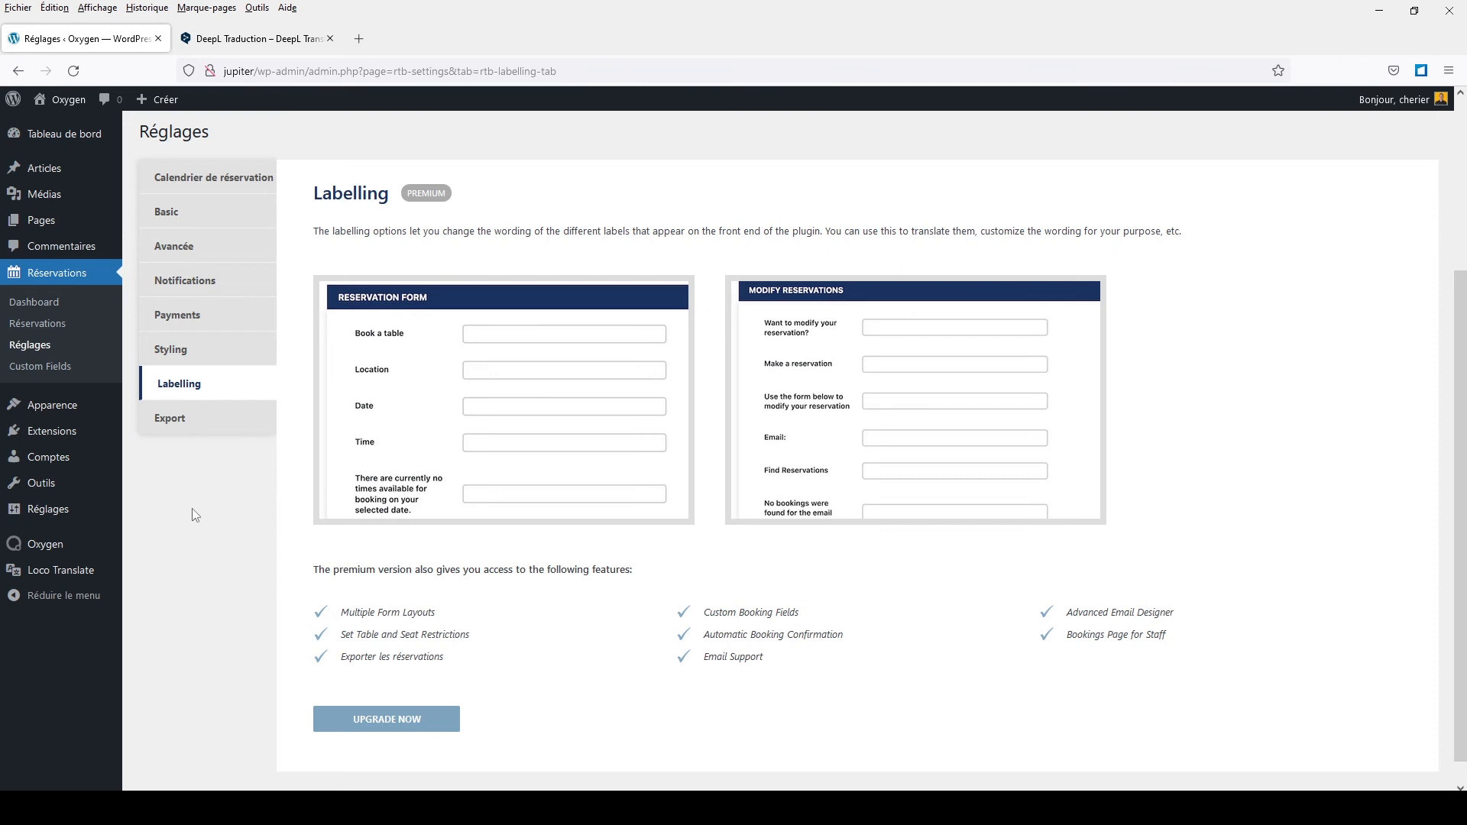
pyautogui.click(183, 441)
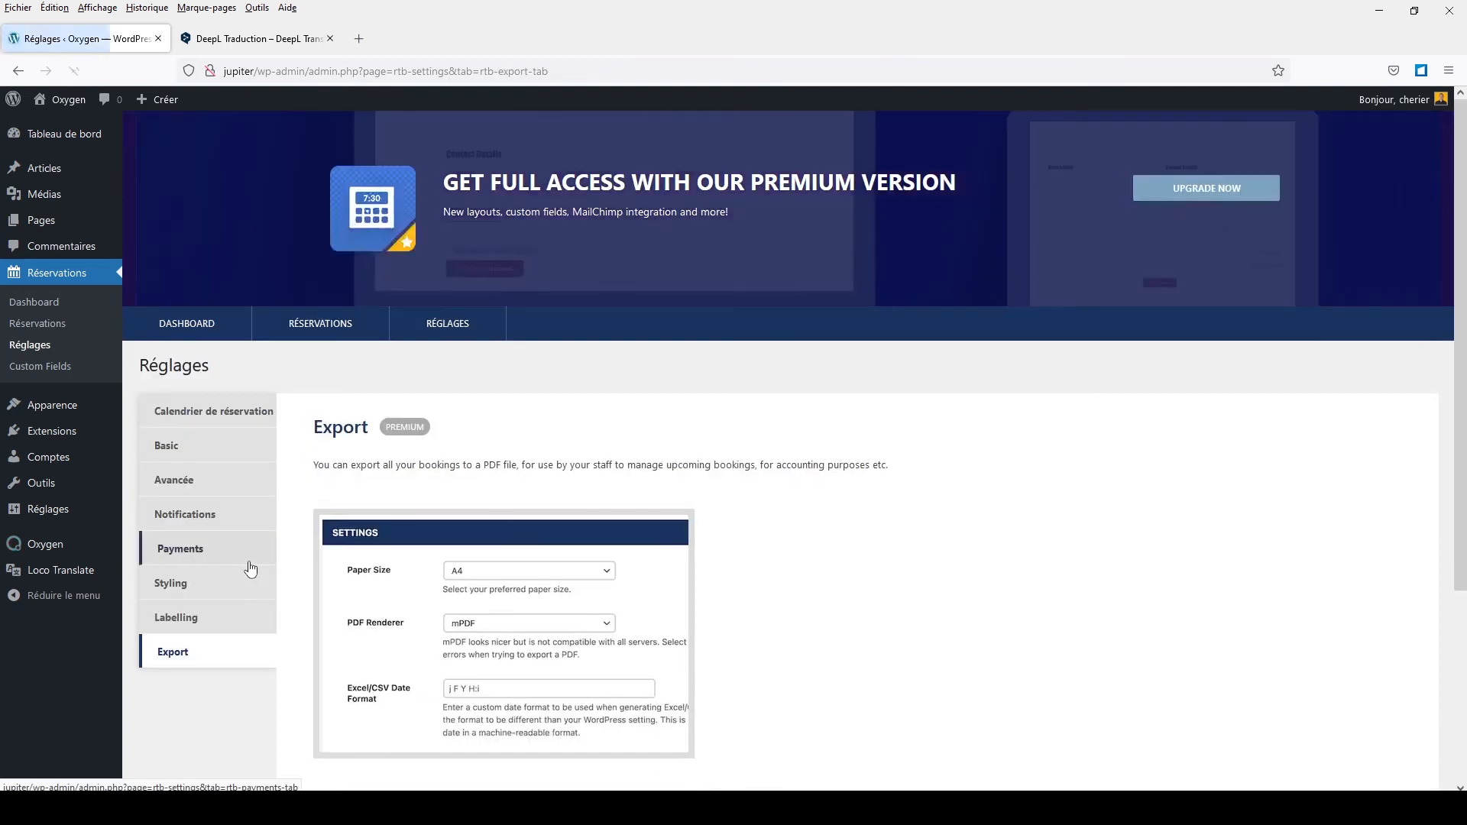
pyautogui.scroll(-3, 670, 420)
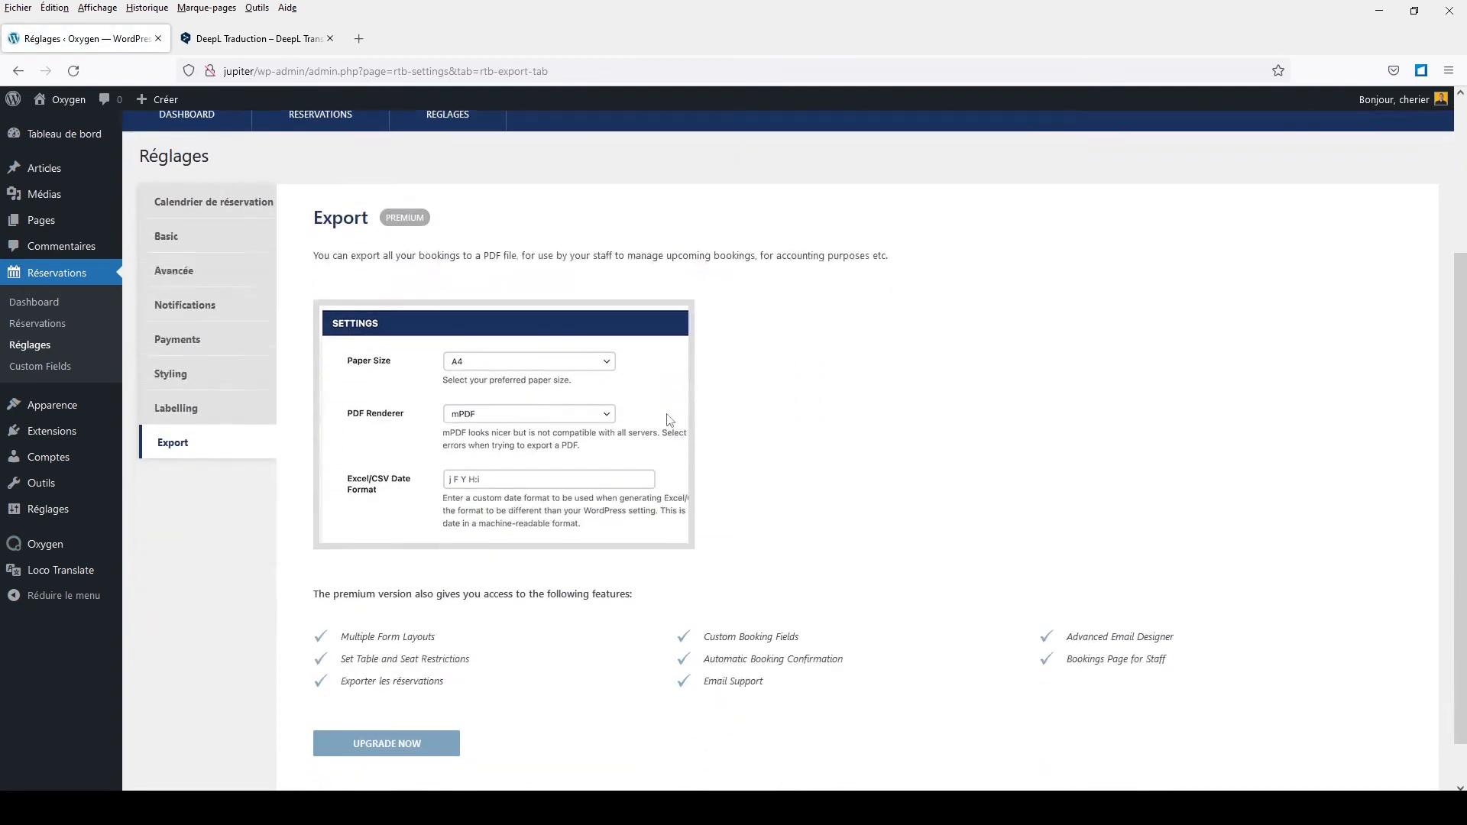
pyautogui.scroll(3, 669, 420)
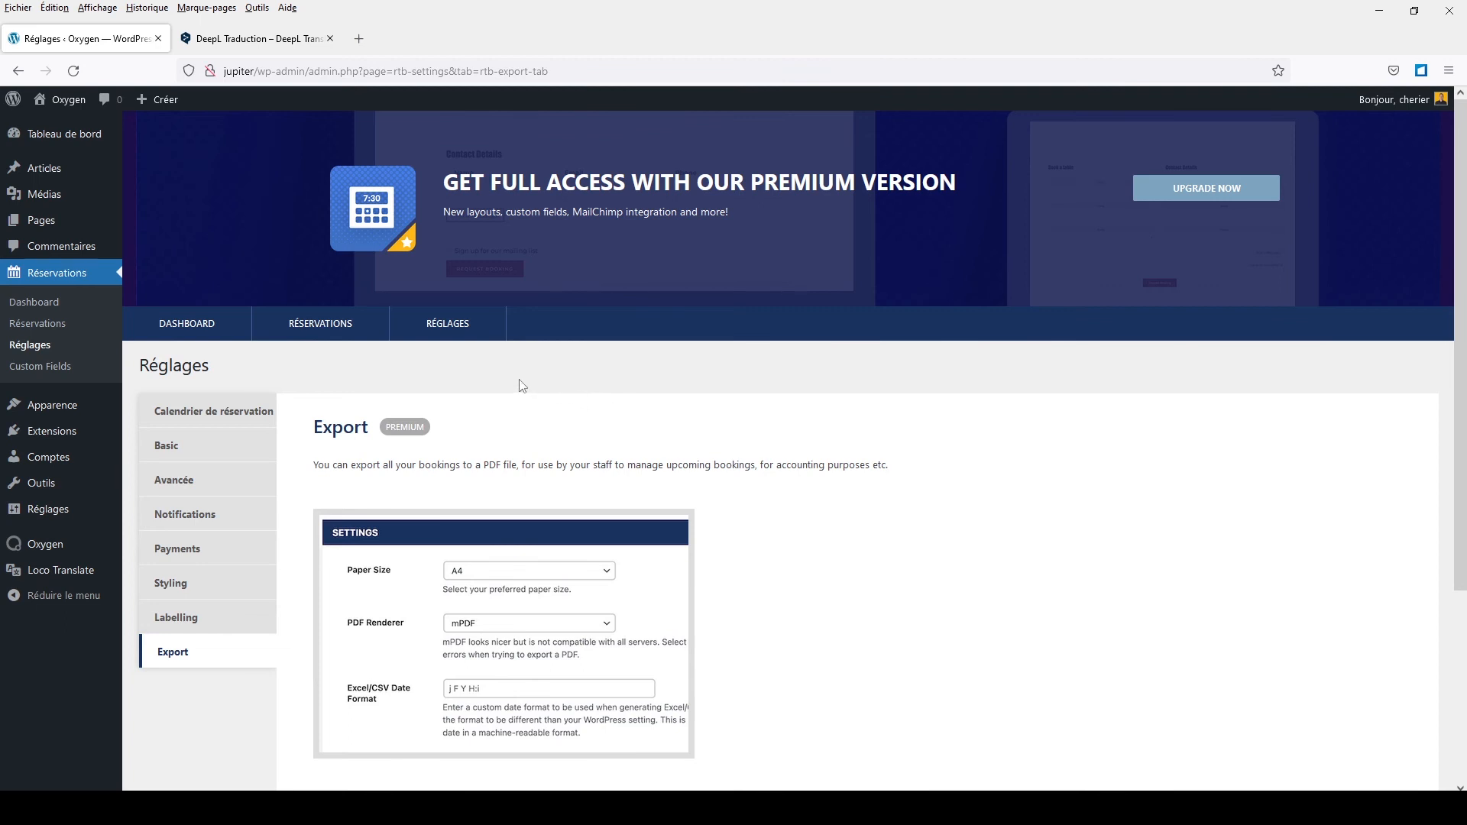
# Step: Open the calendrier page's Voir link from the Pages list in a new tab and view it
pyautogui.click(42, 223)
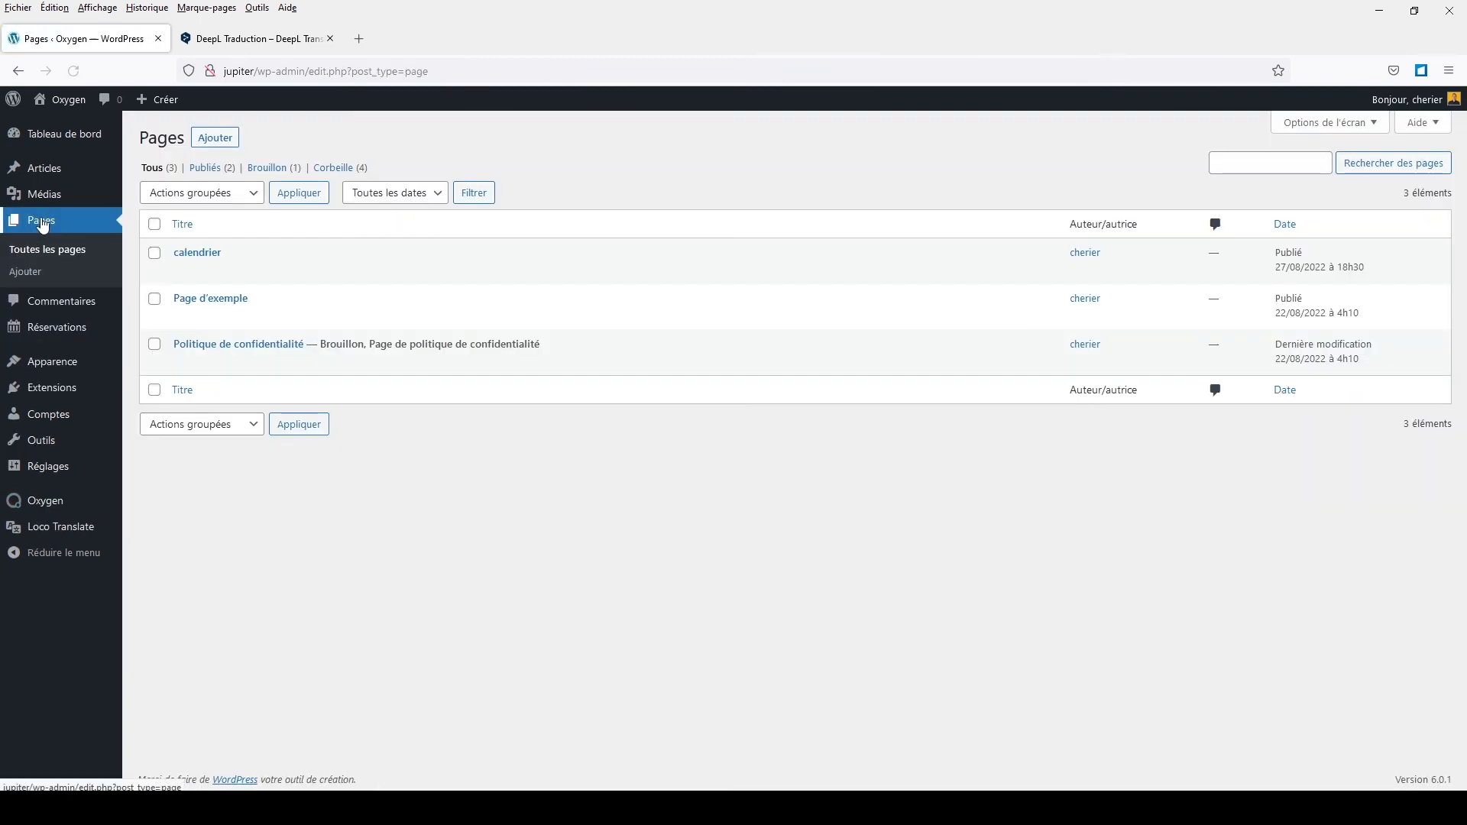
pyautogui.moveTo(190, 273)
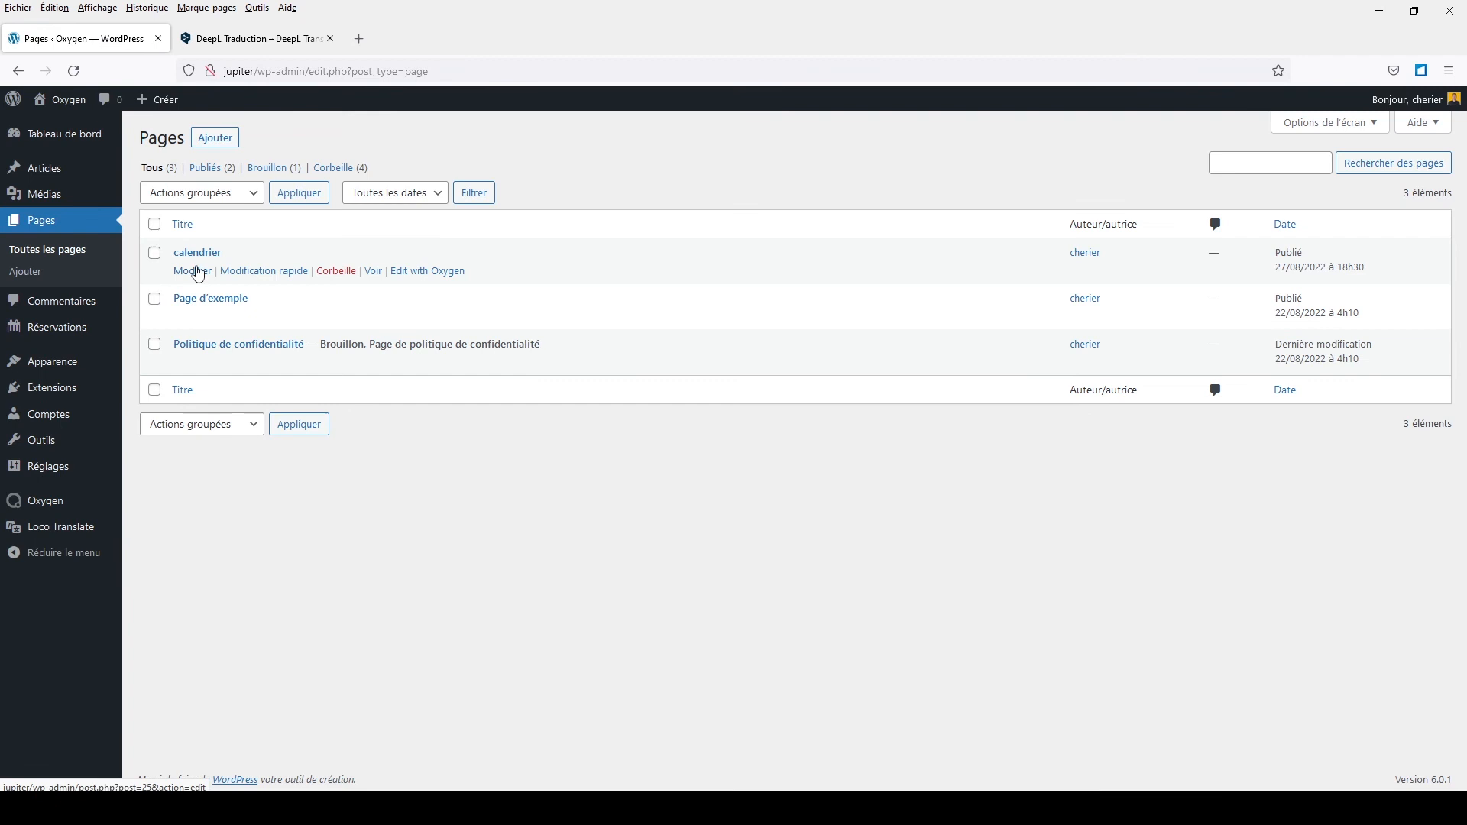
pyautogui.rightClick(382, 273)
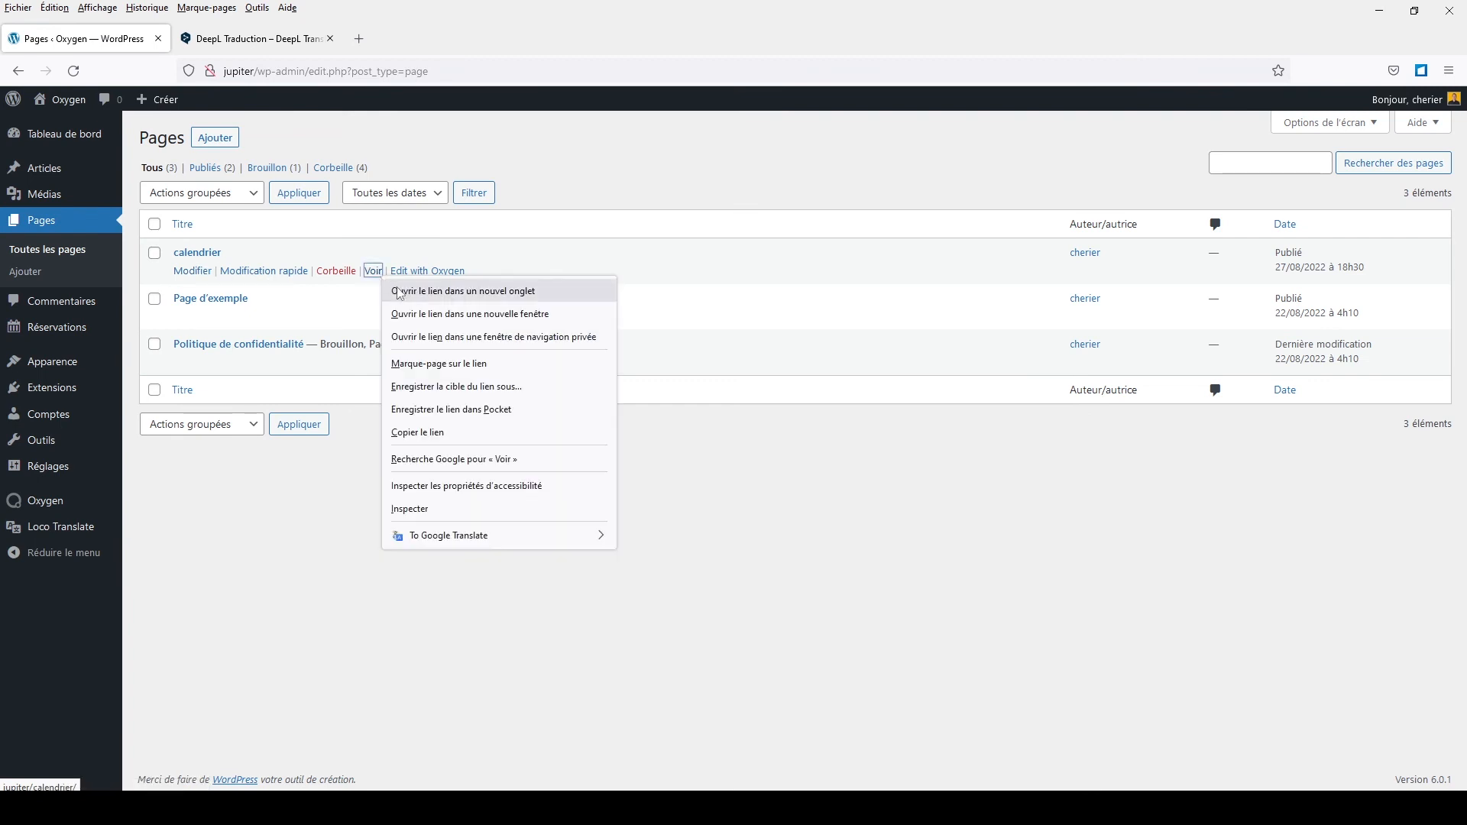
pyautogui.click(401, 291)
pyautogui.click(266, 43)
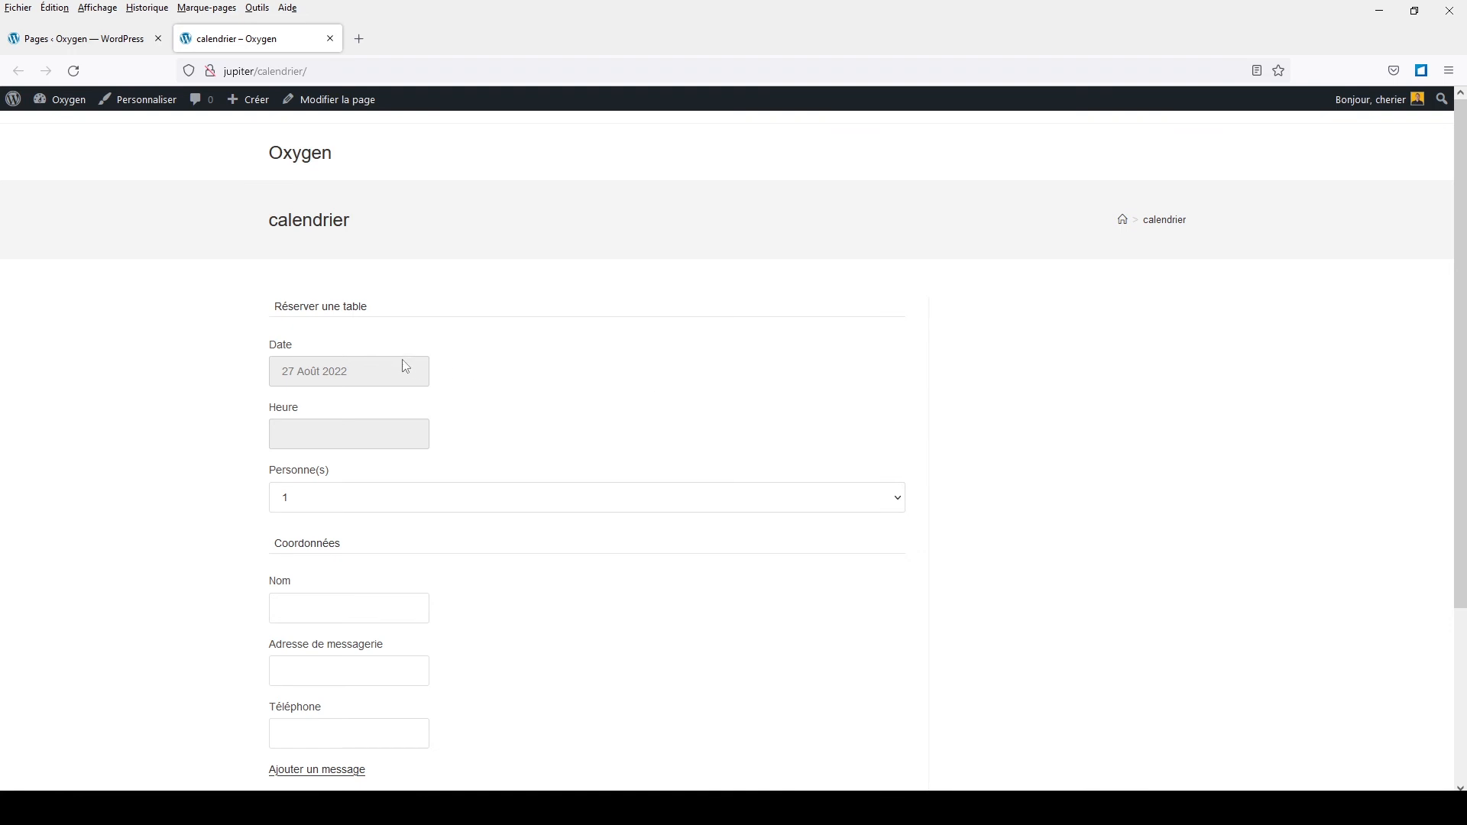
# Step: Set the booking date to 30 Août 2022 and the time to 12:00
pyautogui.click(313, 376)
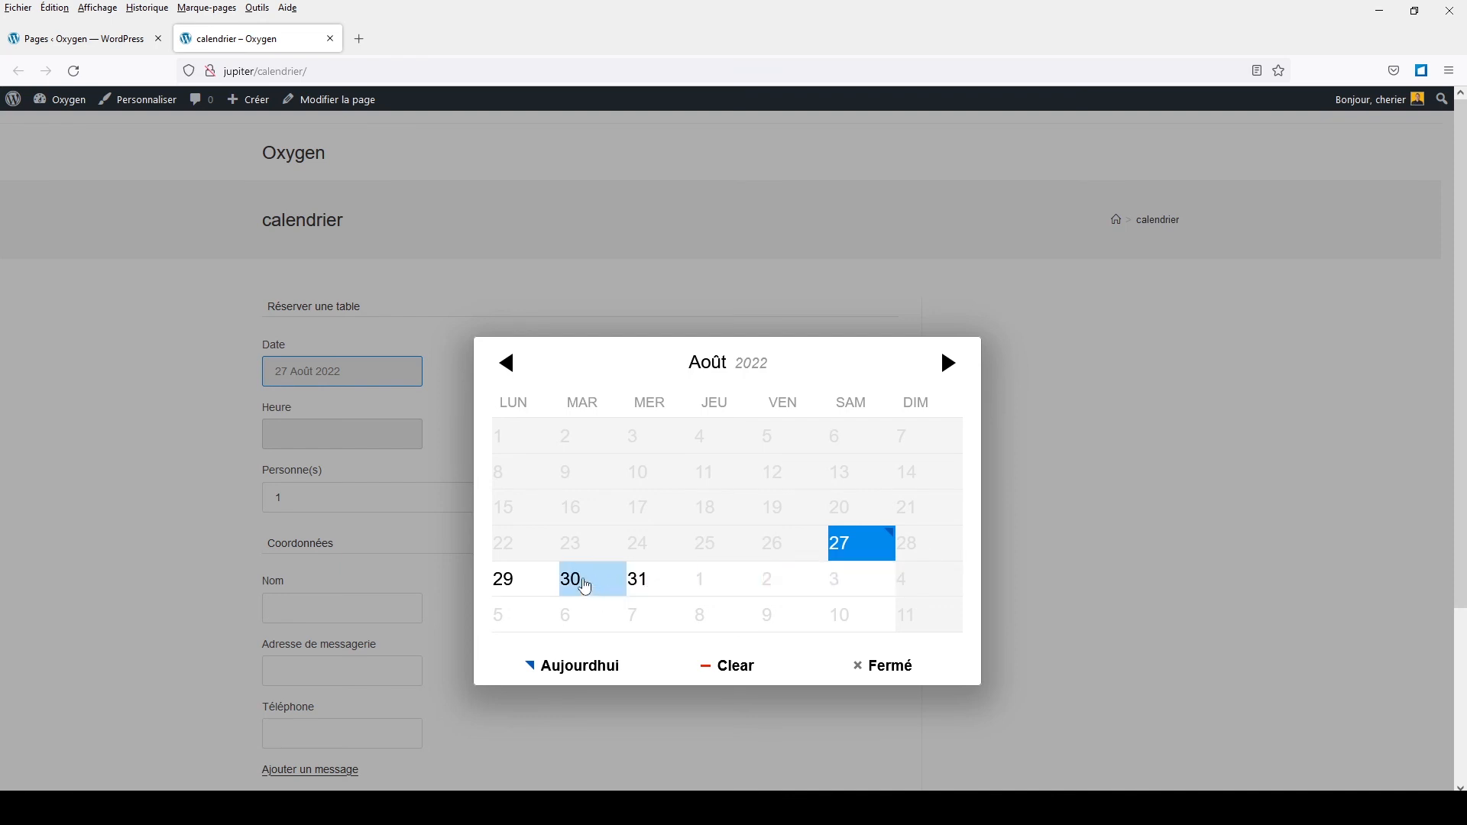
pyautogui.click(585, 583)
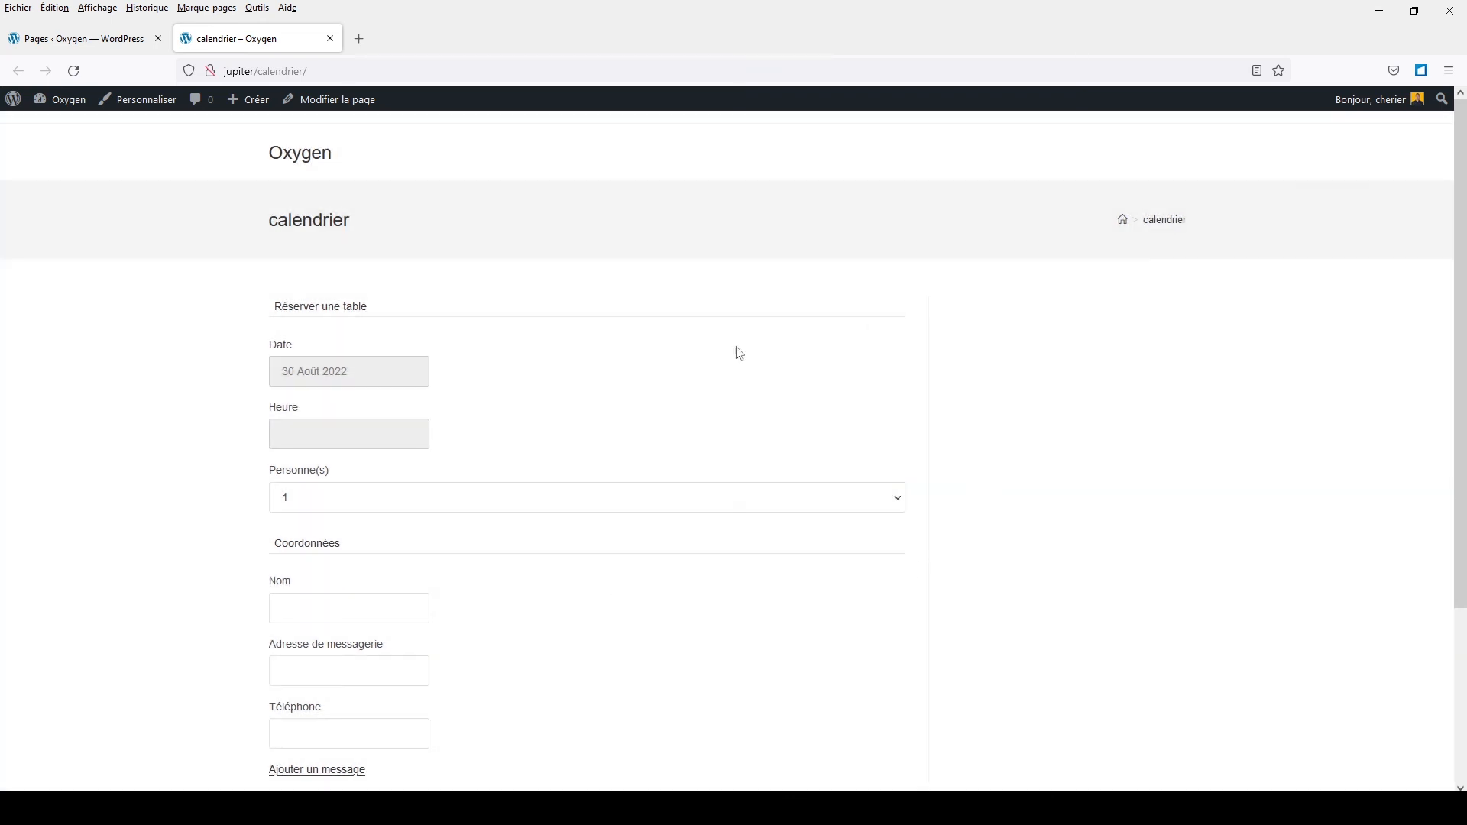
pyautogui.click(339, 432)
pyautogui.scroll(-3, 681, 443)
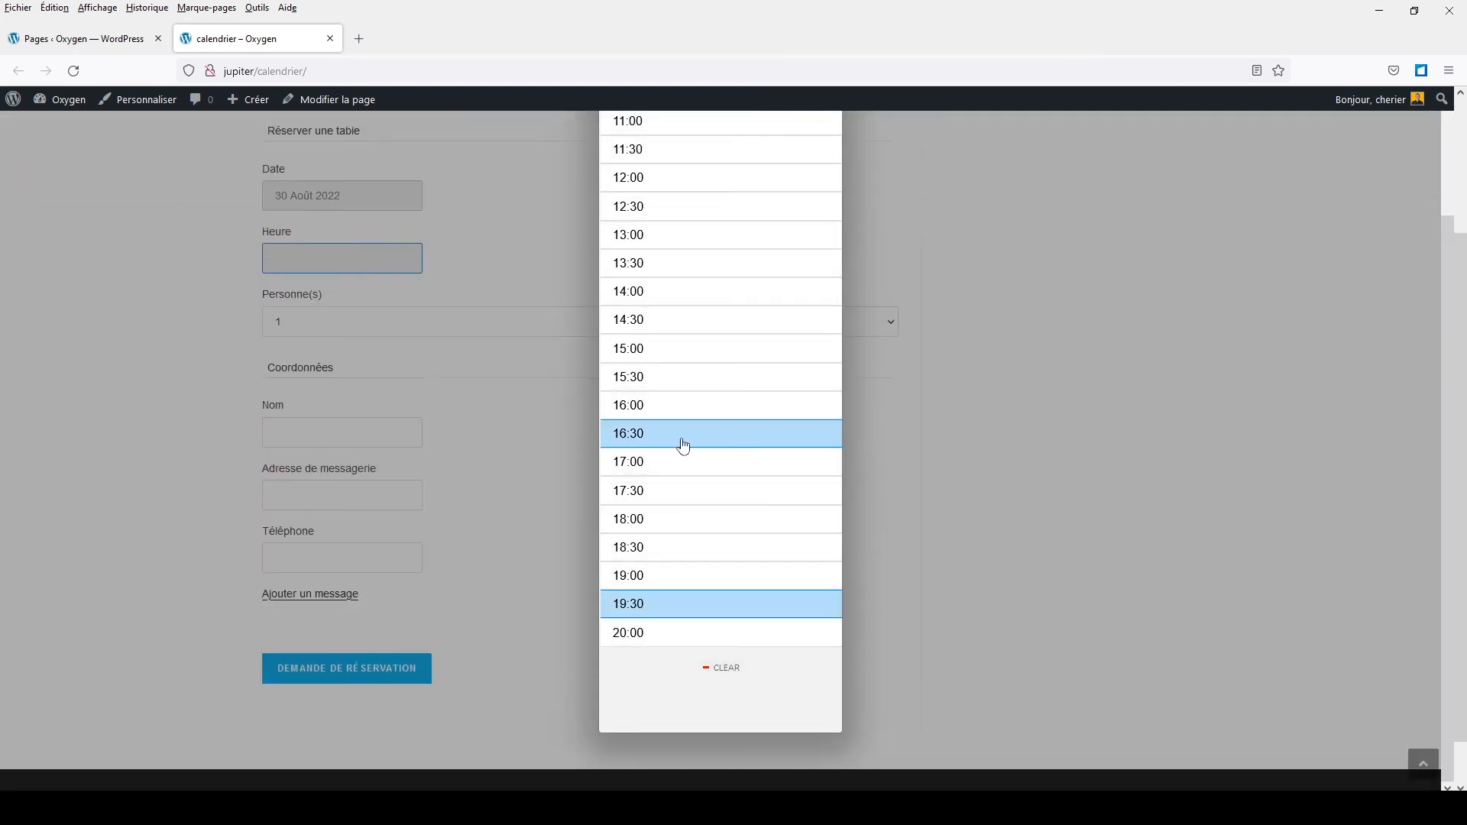
pyautogui.scroll(3, 680, 442)
pyautogui.click(704, 183)
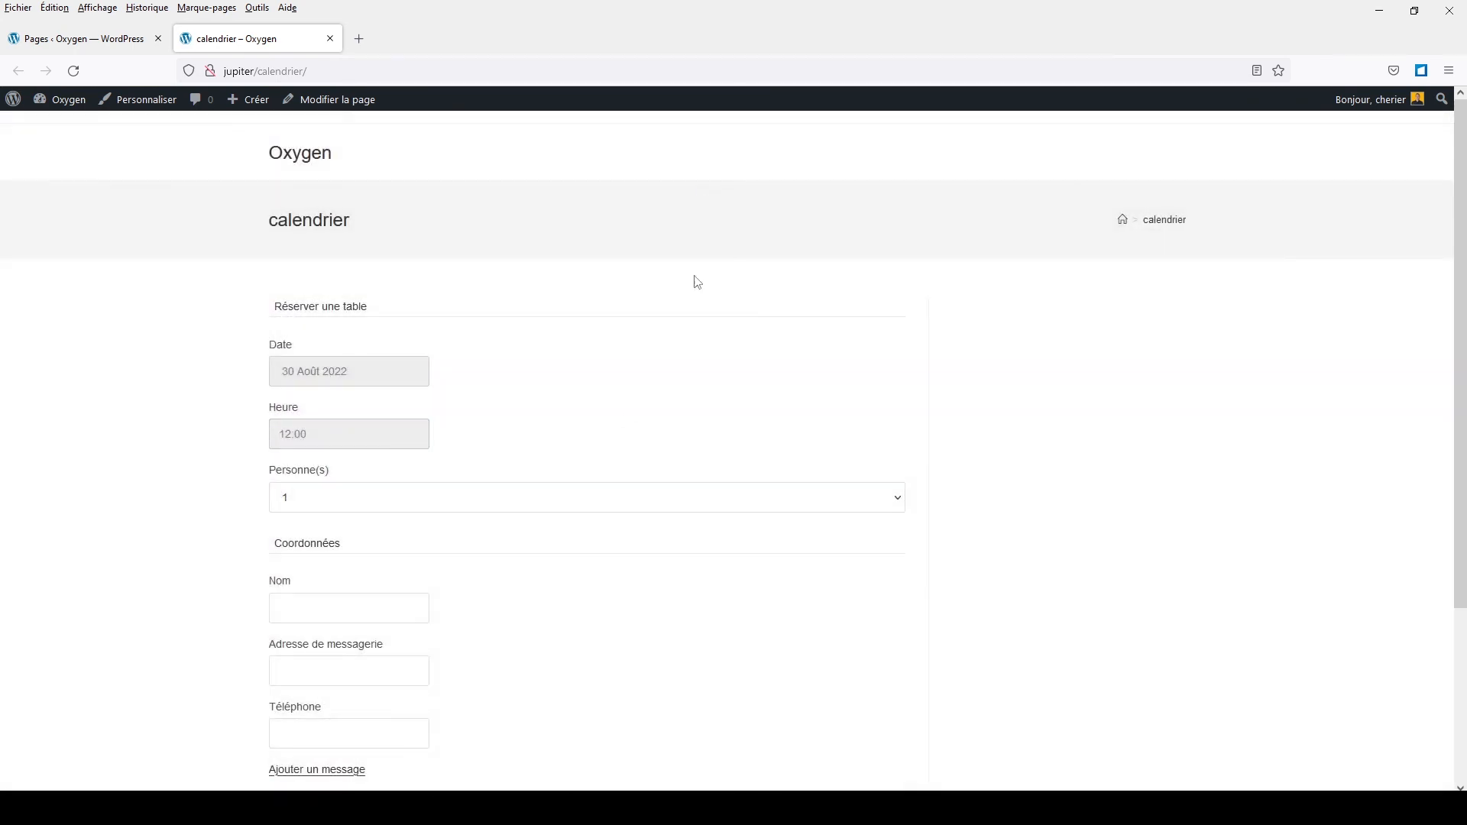
# Step: Keep the Personne(s) party size at 1 person
pyautogui.click(280, 501)
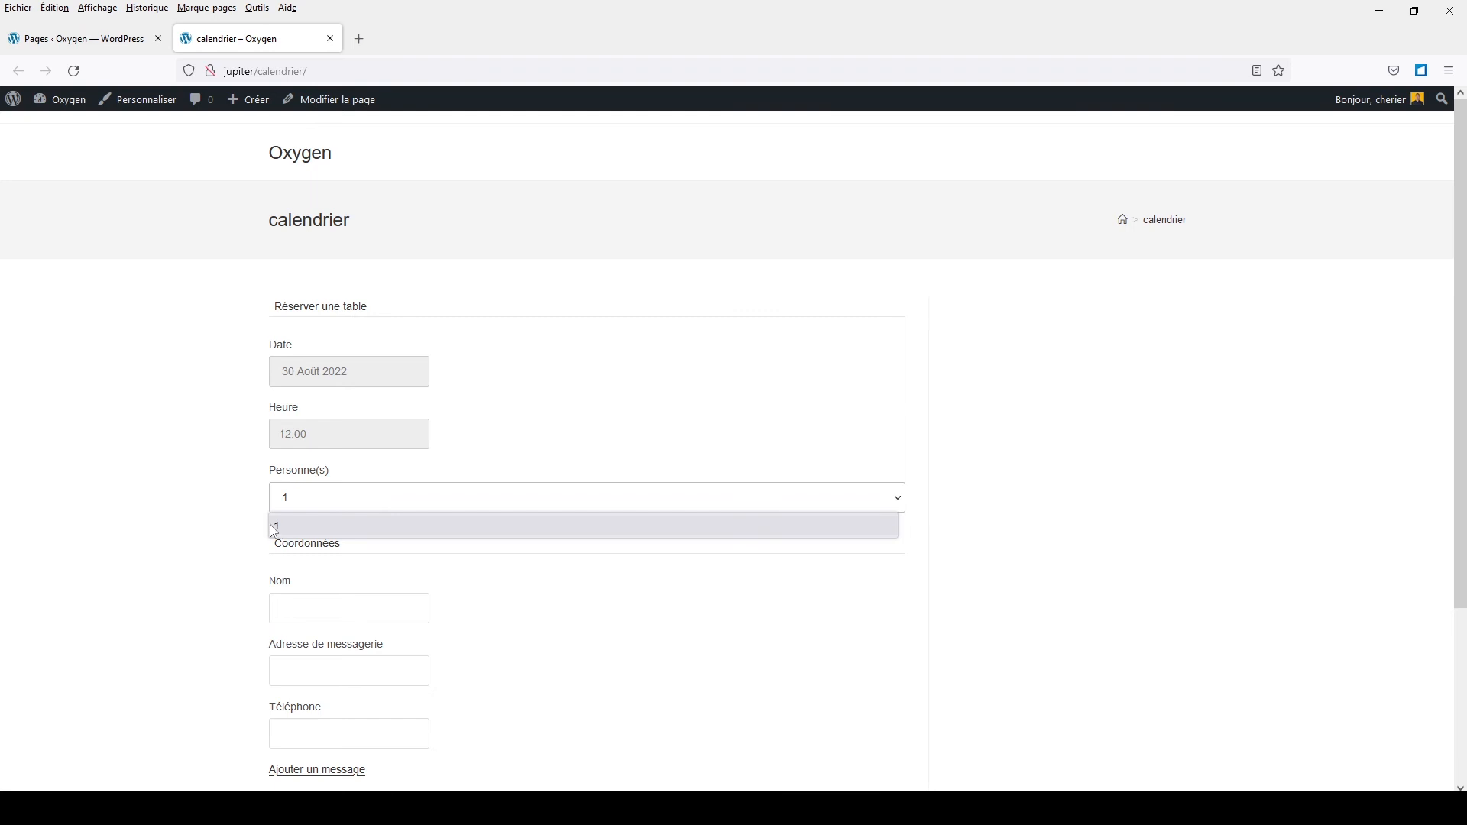
pyautogui.click(229, 535)
pyautogui.scroll(-1, 263, 553)
pyautogui.scroll(-3, 264, 553)
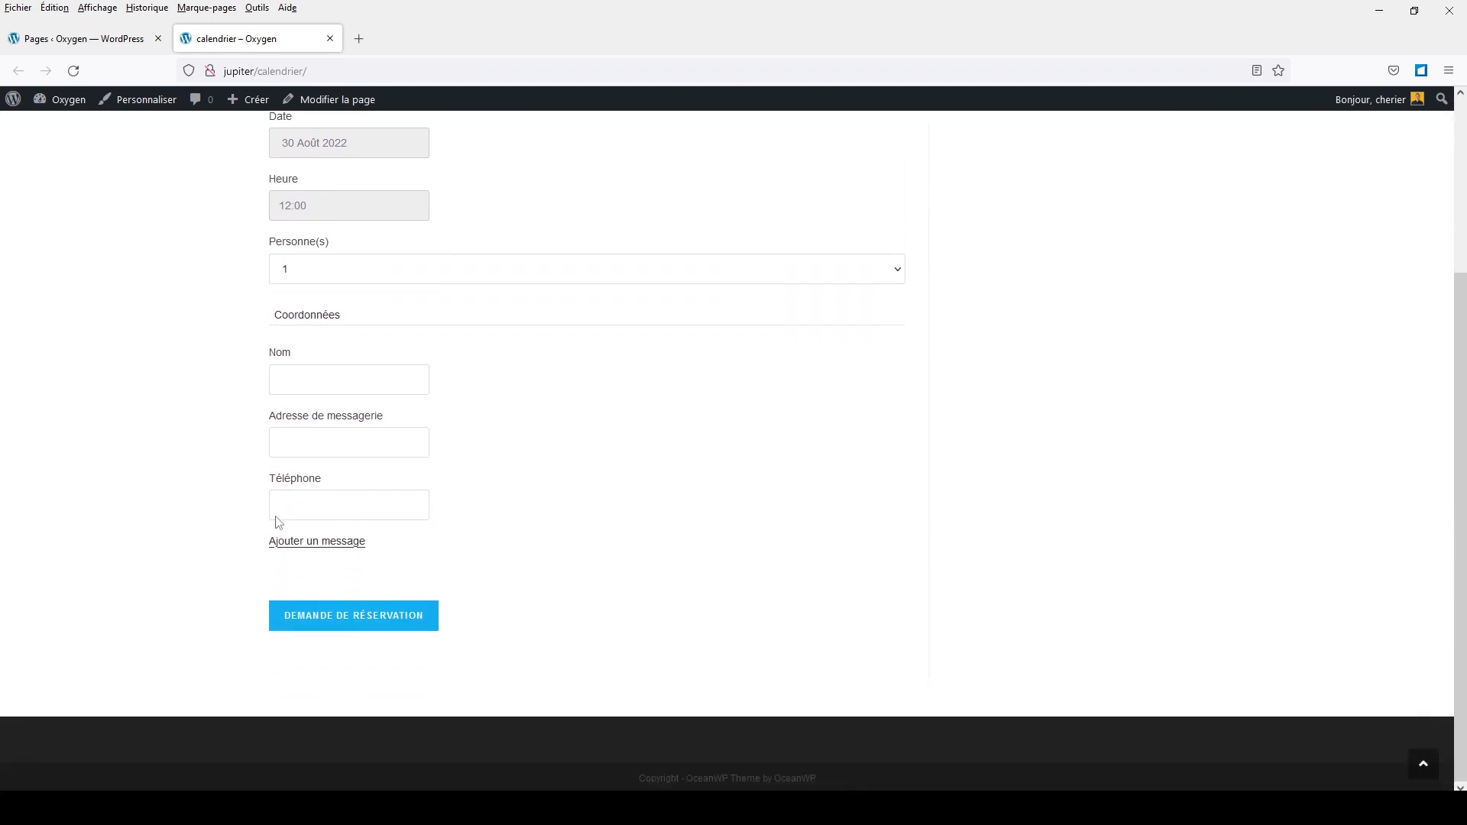
# Step: Enter the booker's name, e-mail address and phone number, then send the Demande de réservation
pyautogui.click(320, 375)
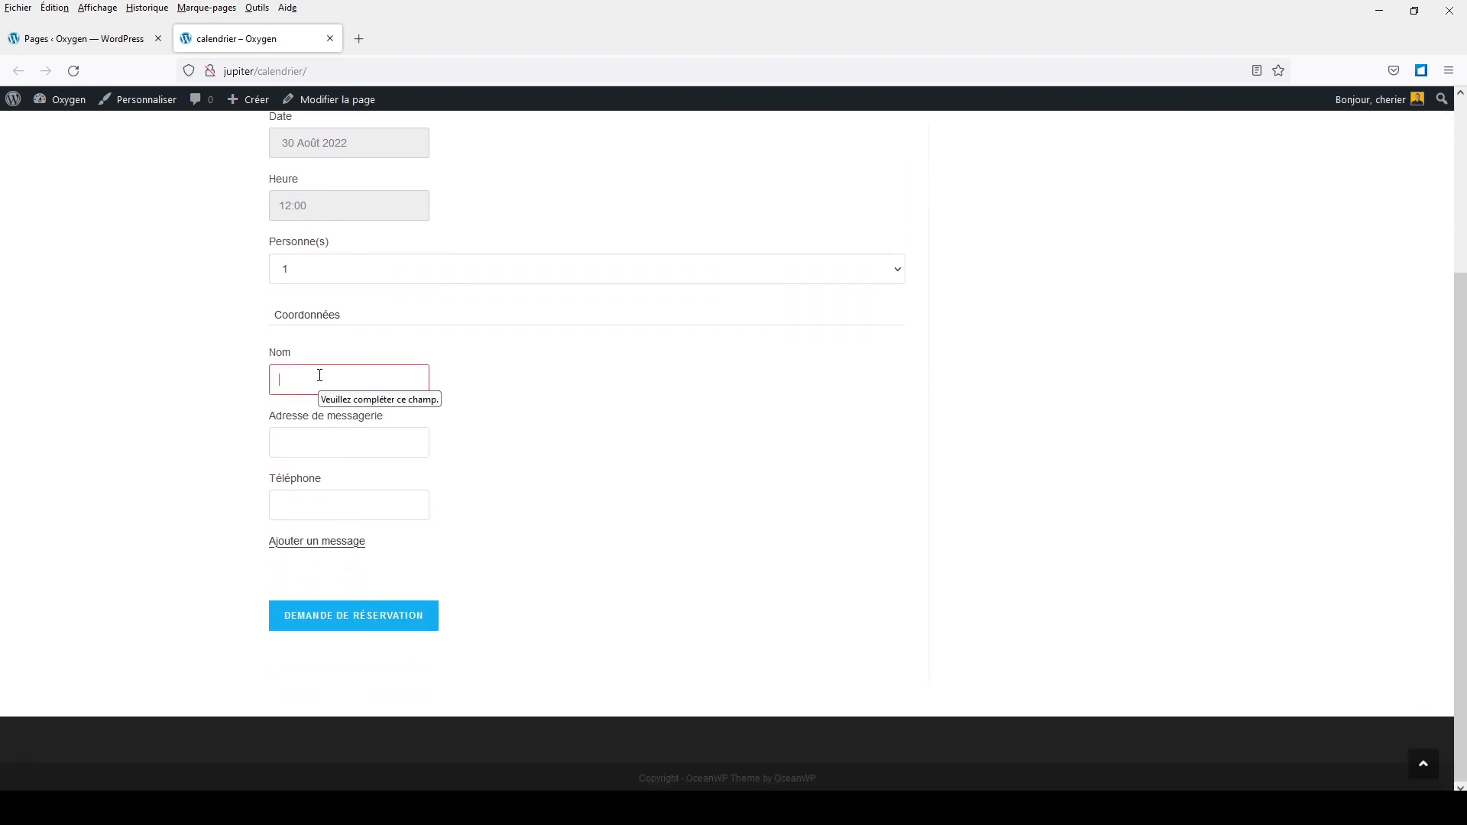
pyautogui.write('mon nom')
pyautogui.click(292, 441)
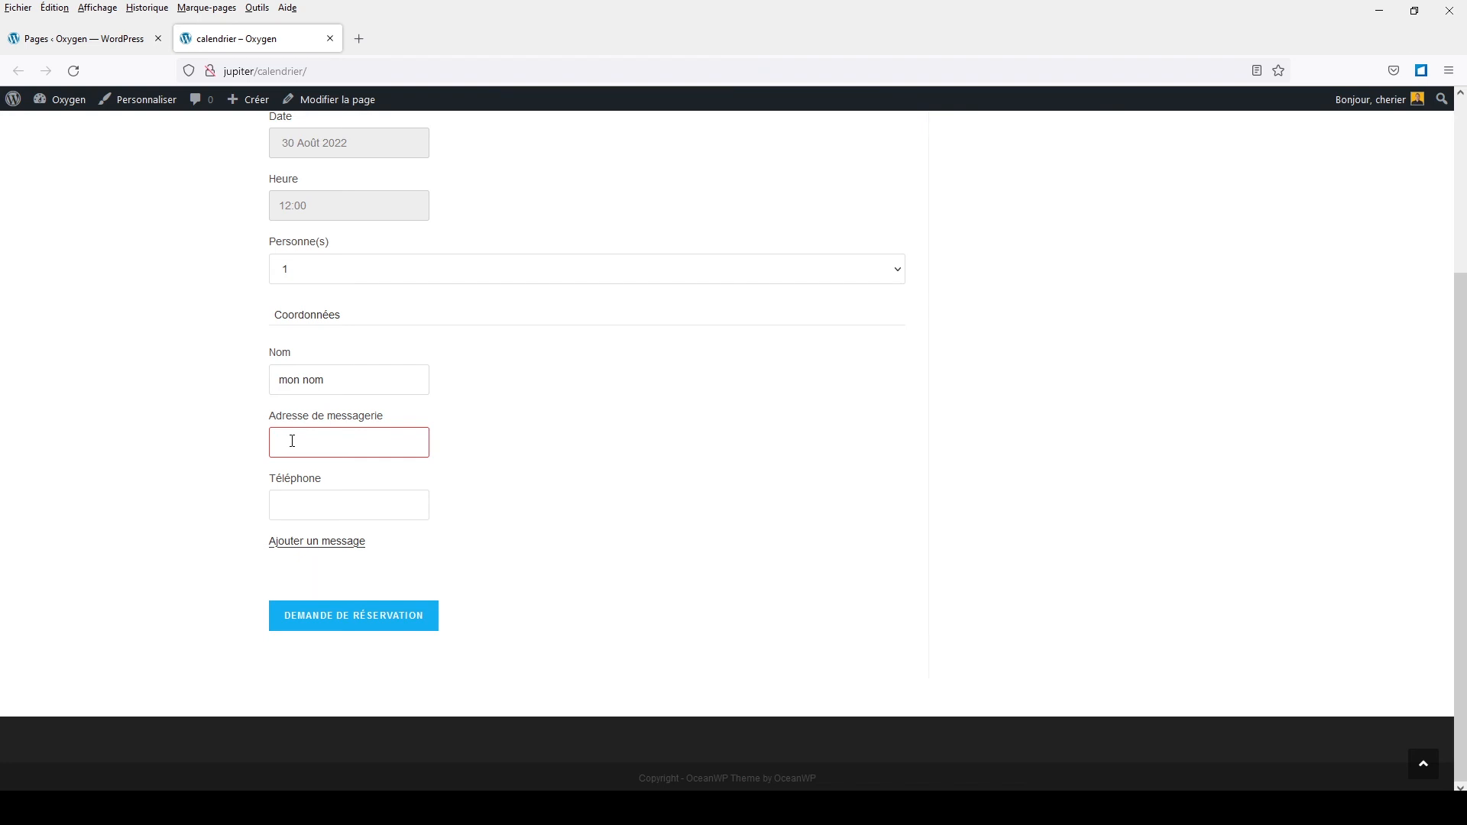
pyautogui.write('nom@gmai')
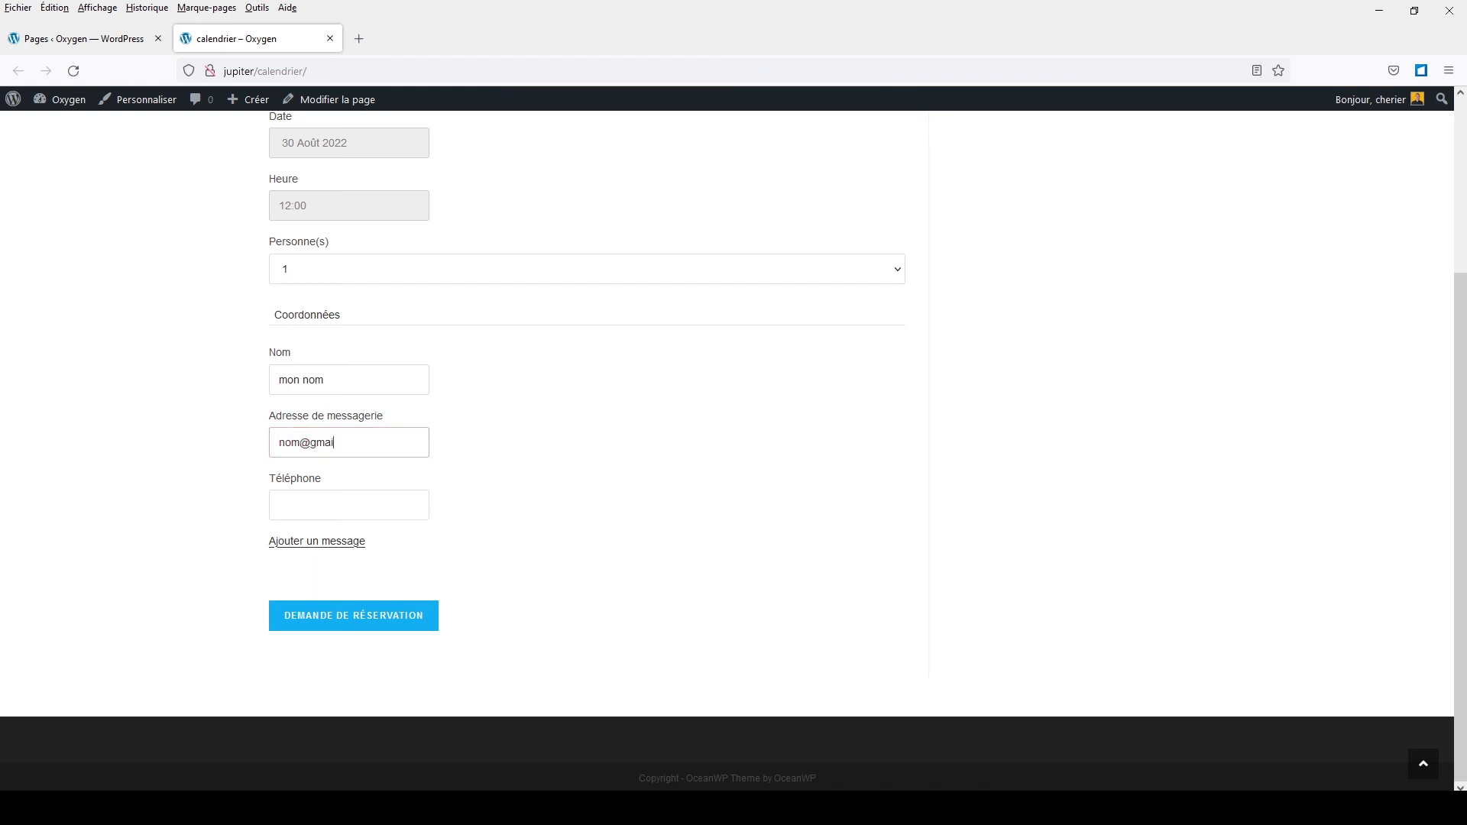
pyautogui.write('l.com')
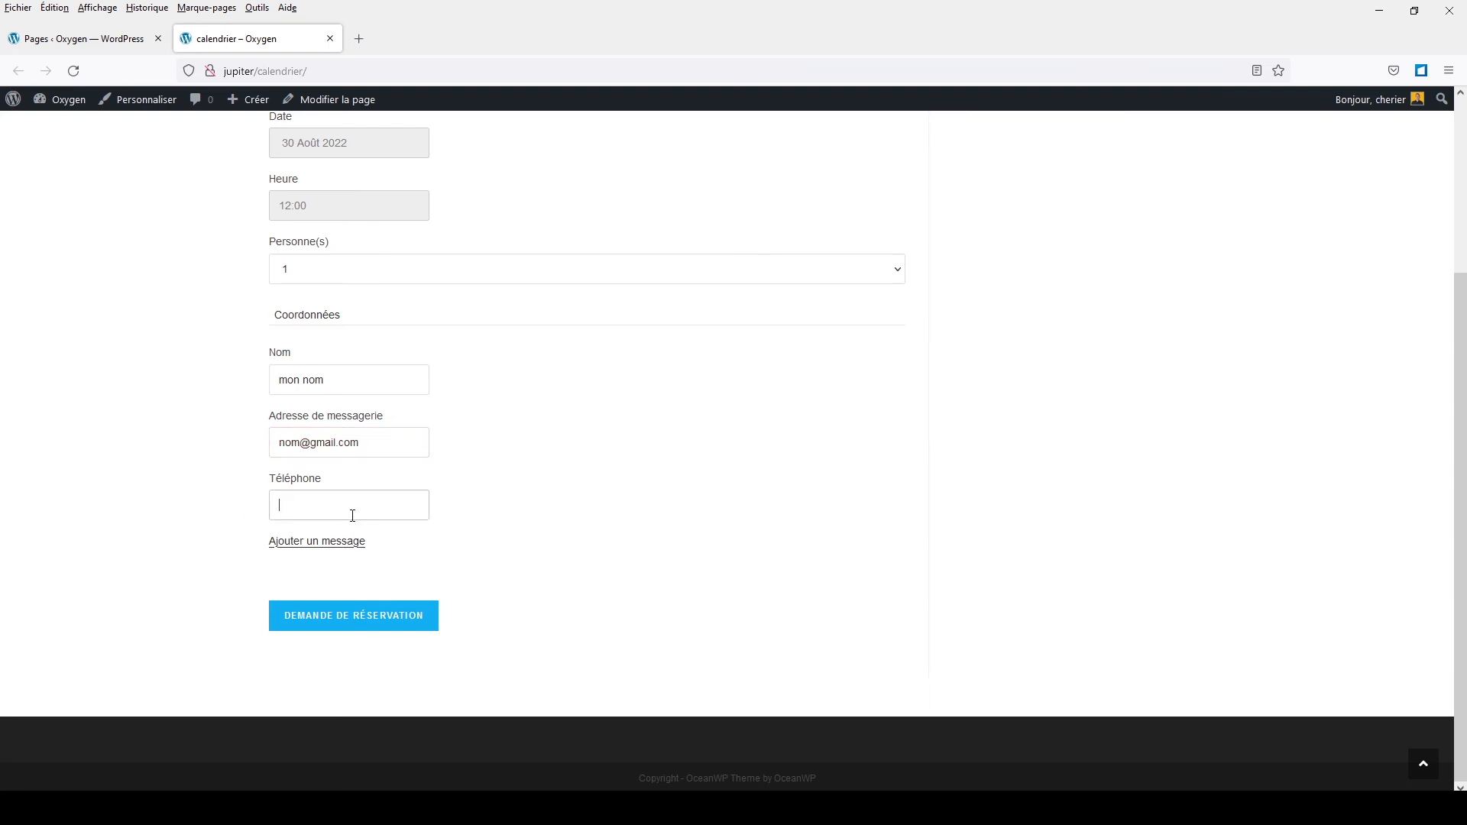
pyautogui.write('010203')
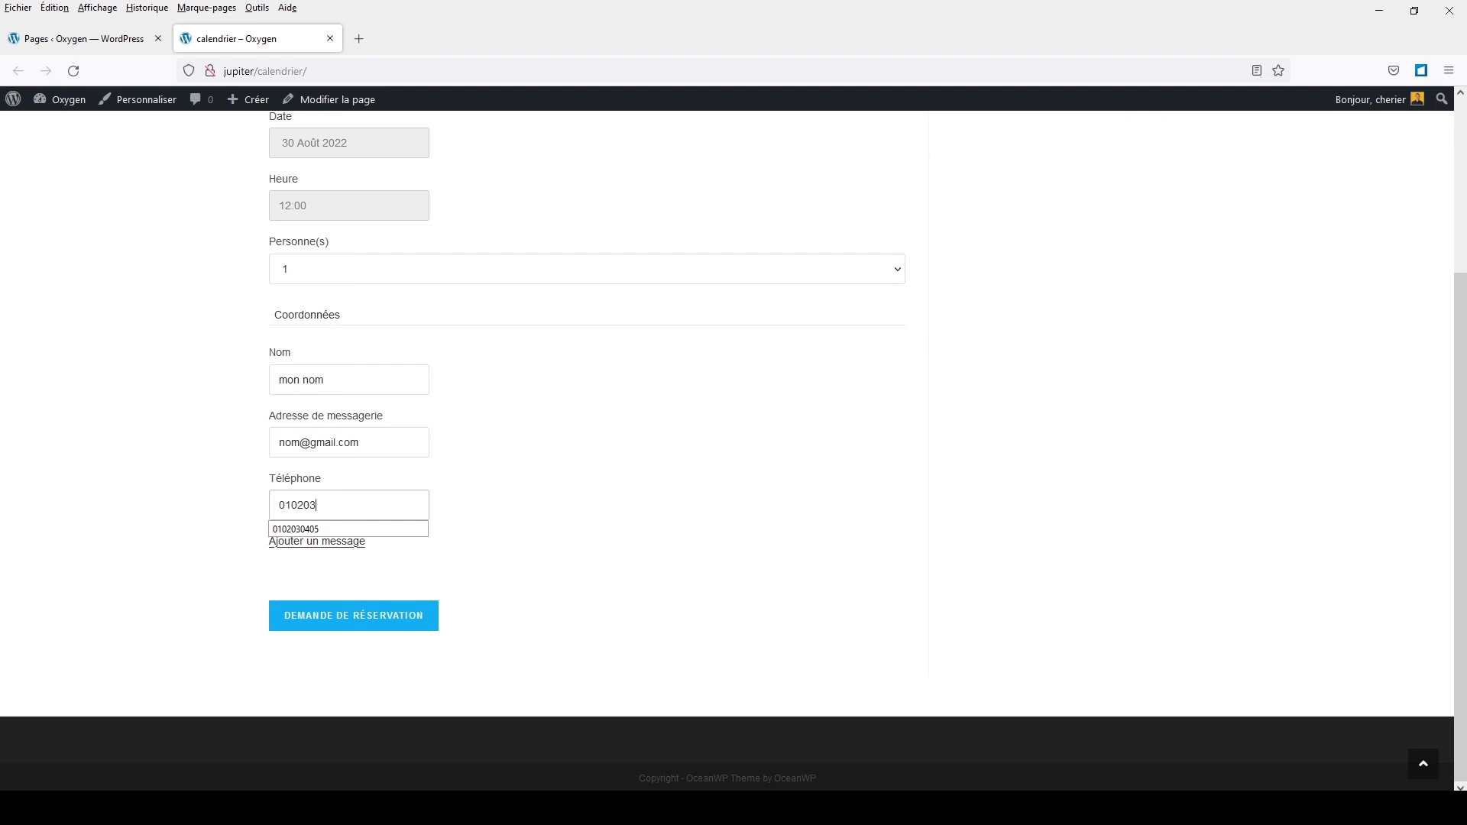
pyautogui.write('0405')
pyautogui.click(546, 527)
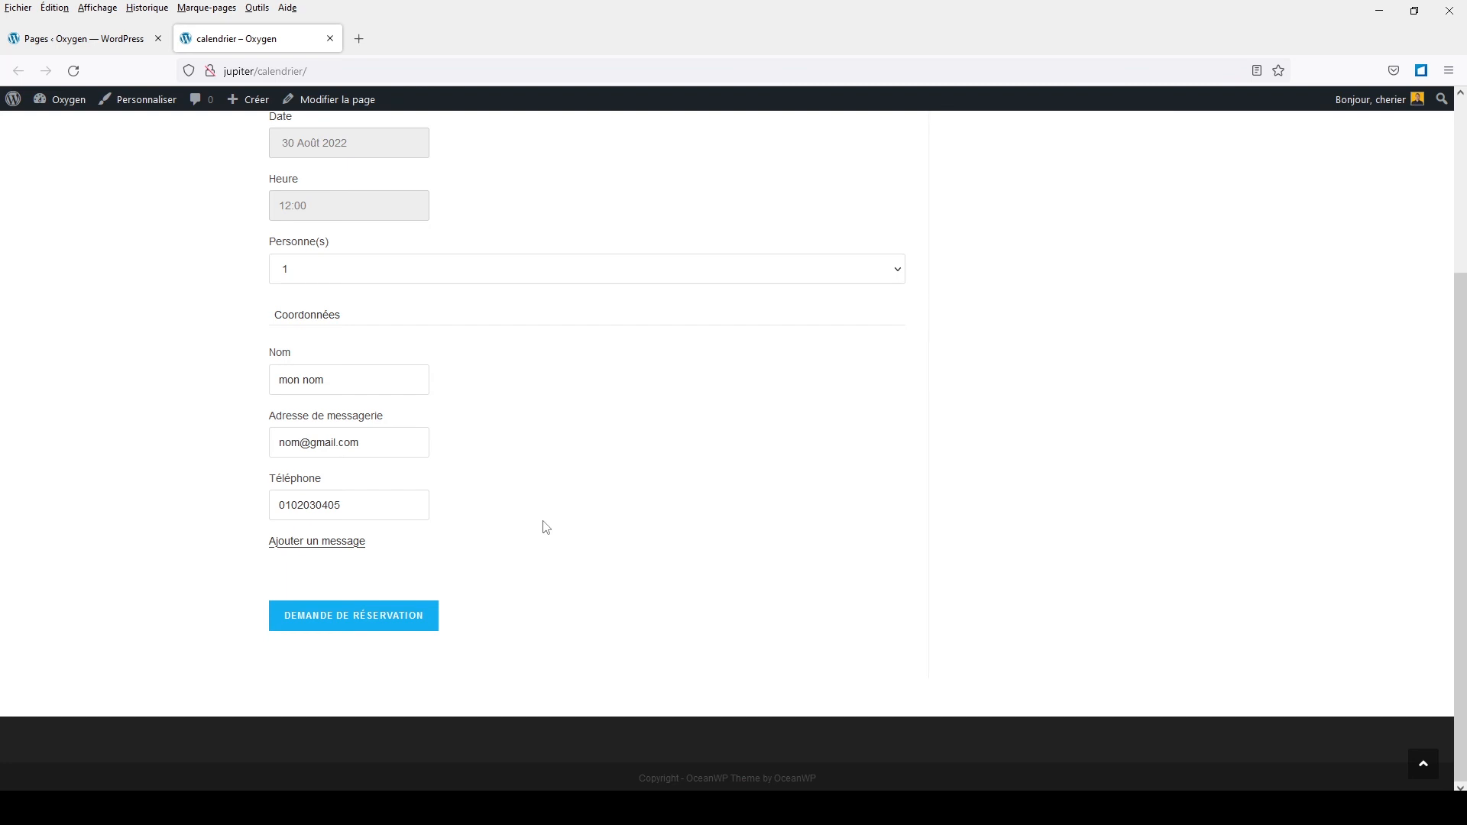
pyautogui.click(340, 542)
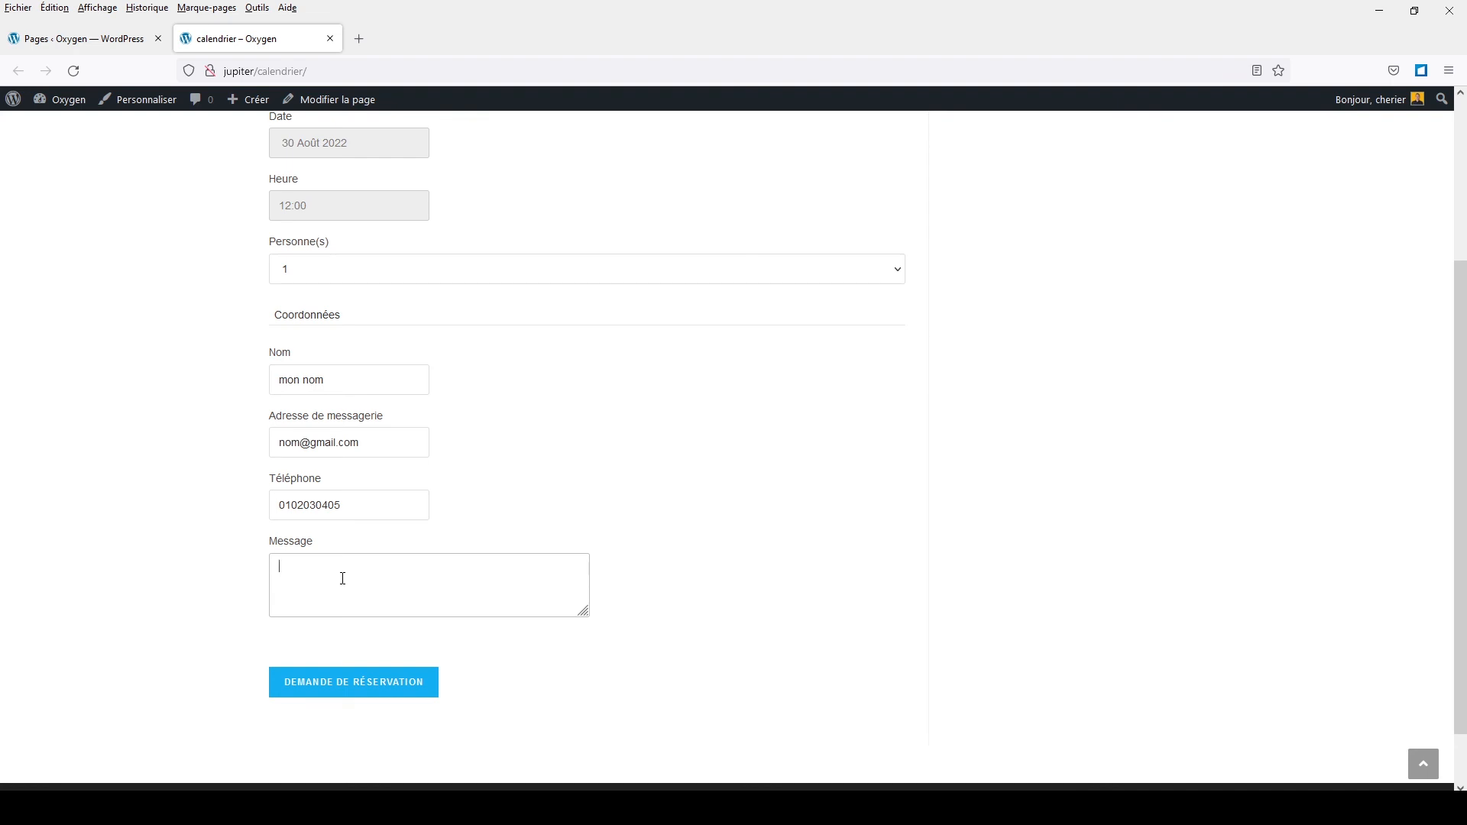
pyautogui.click(298, 694)
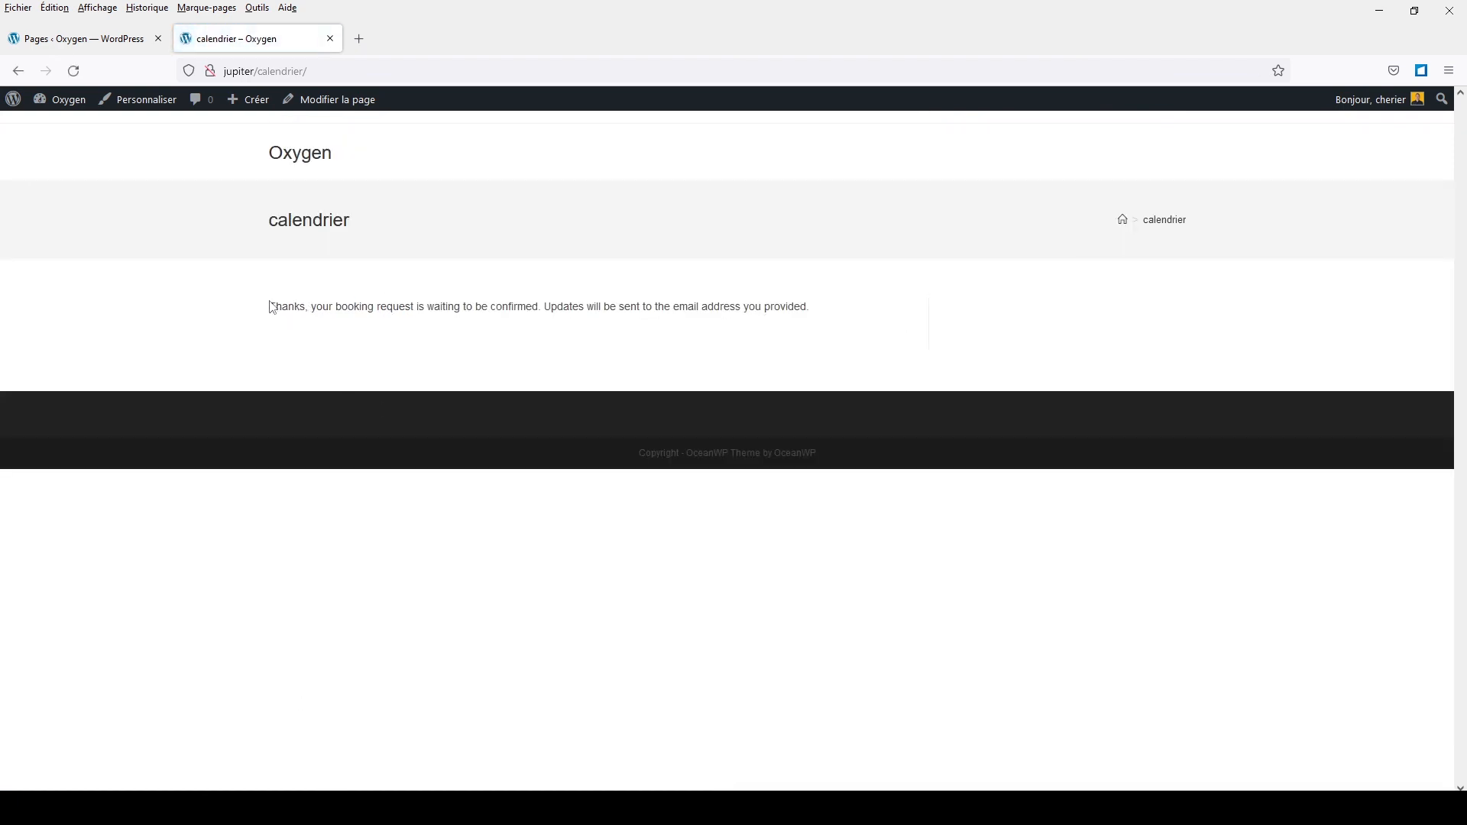
# Step: Select the booking confirmation sentence, then go to the admin dashboard's Réservations plugin page
pyautogui.moveTo(270, 305); pyautogui.dragTo(835, 310)
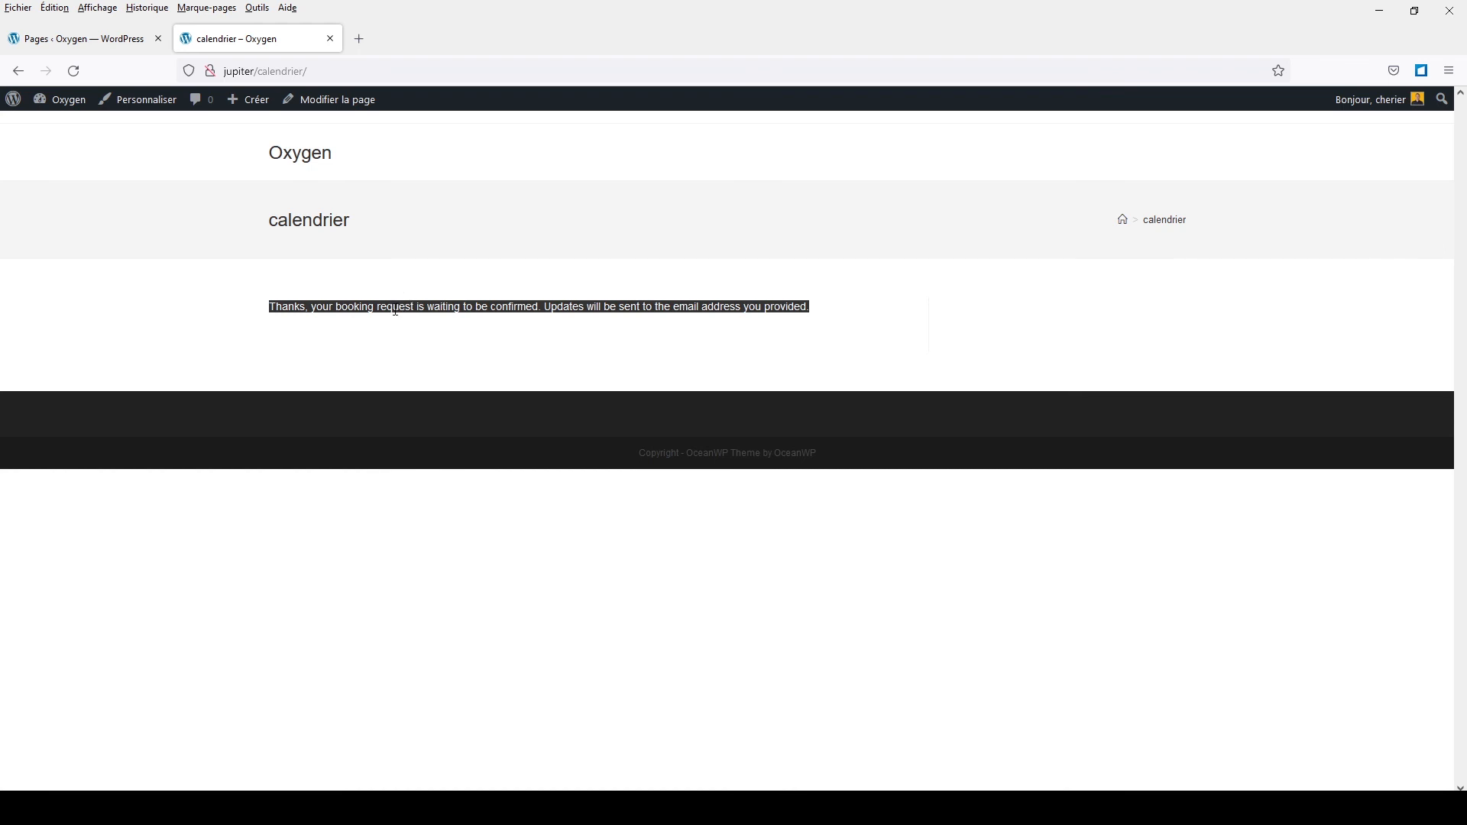
pyautogui.click(119, 46)
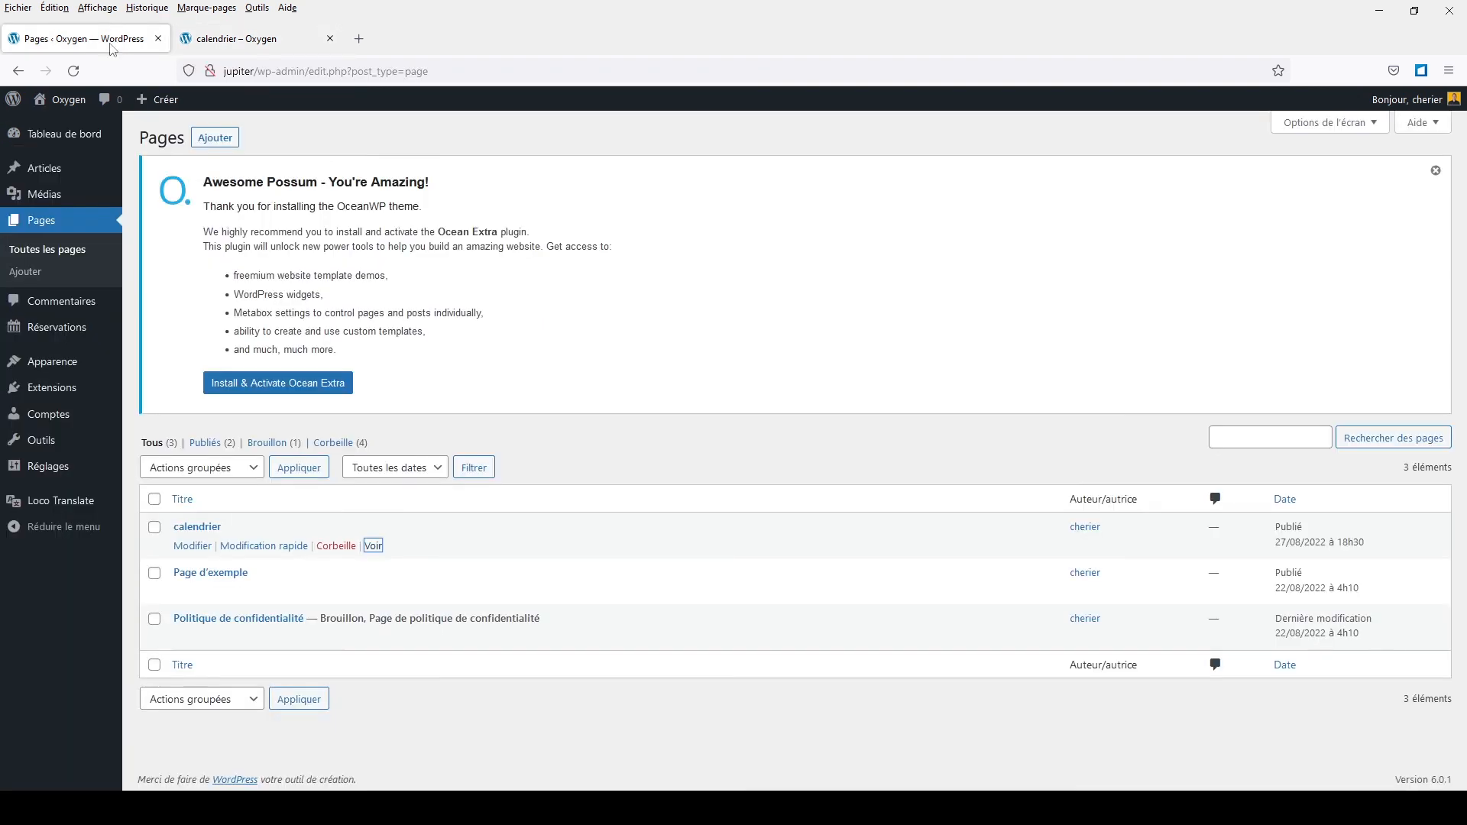
pyautogui.click(50, 143)
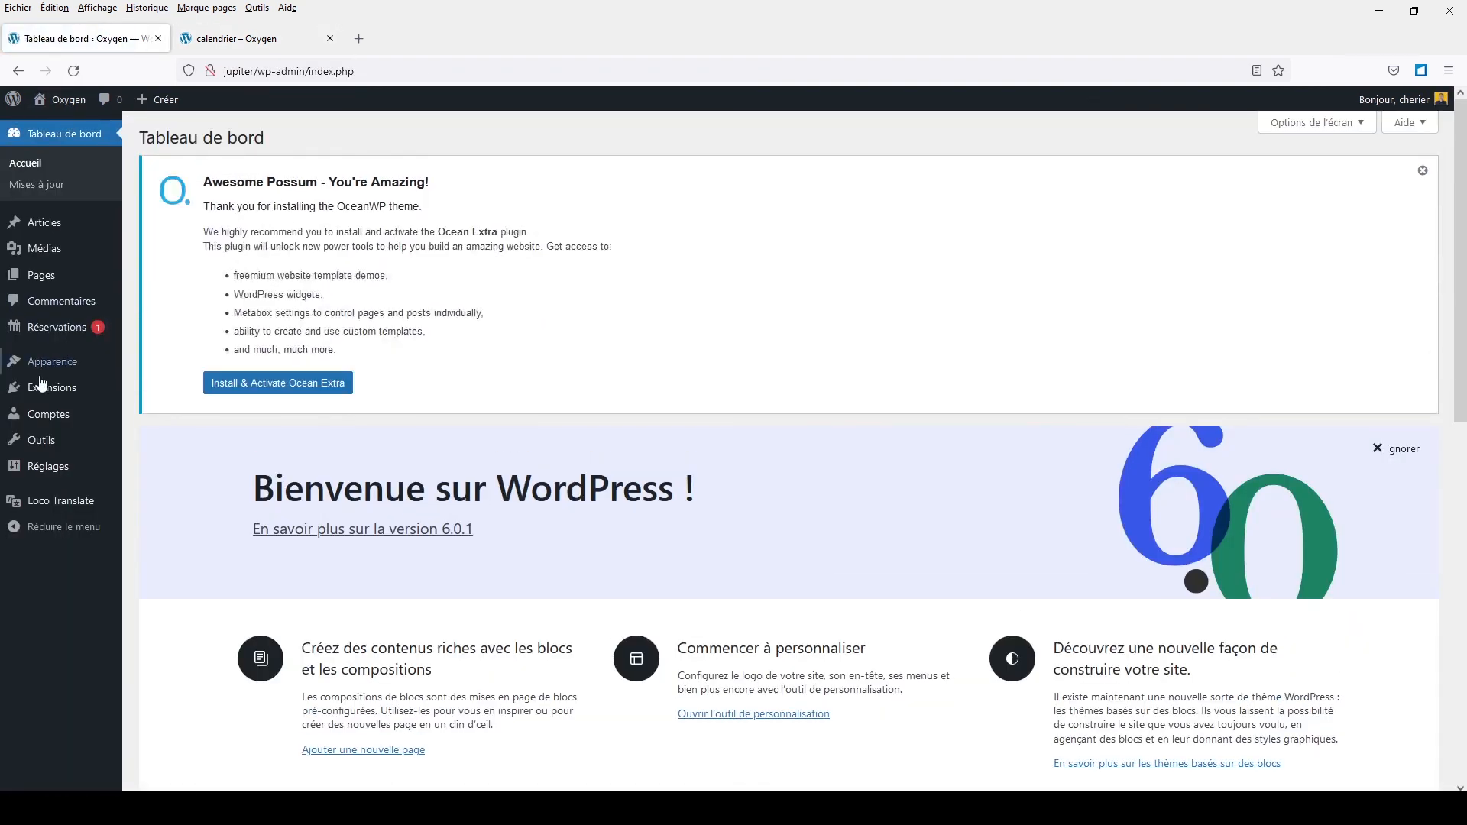
pyautogui.moveTo(42, 358)
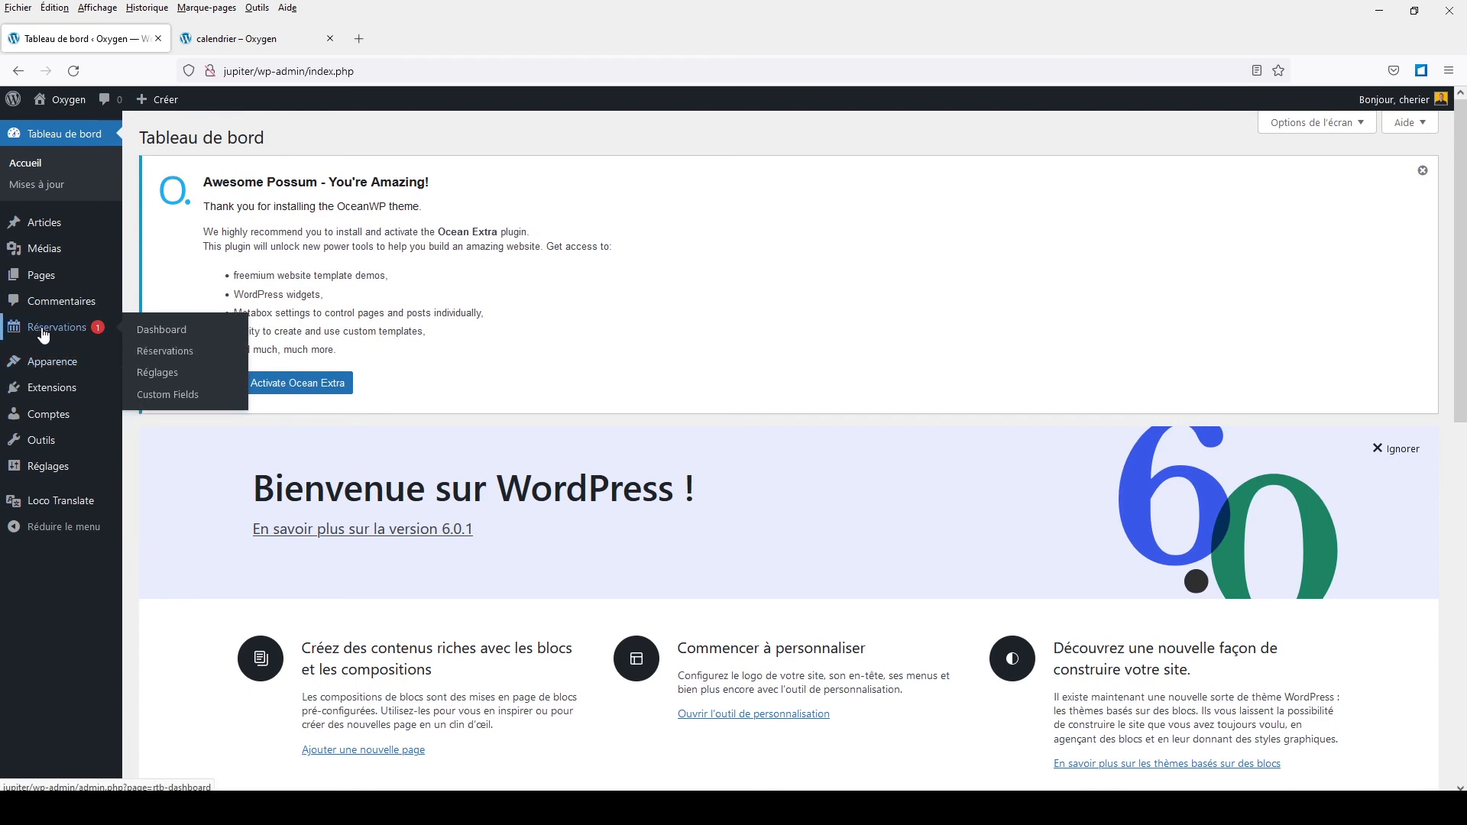
pyautogui.click(43, 335)
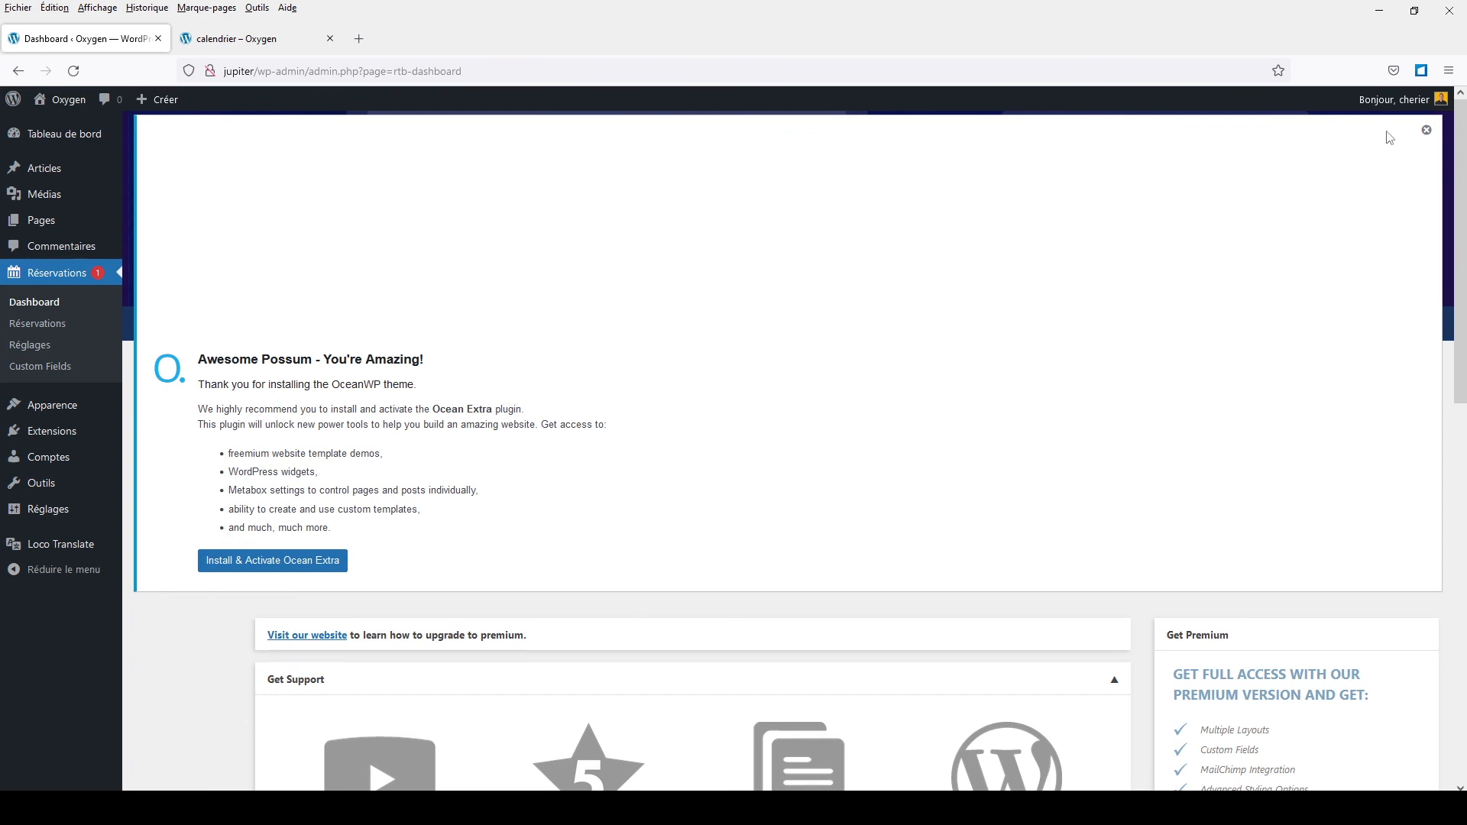
# Step: Dismiss the OceanWP notice, list restaurant reservations, and check booking 29's sender information
pyautogui.click(1426, 130)
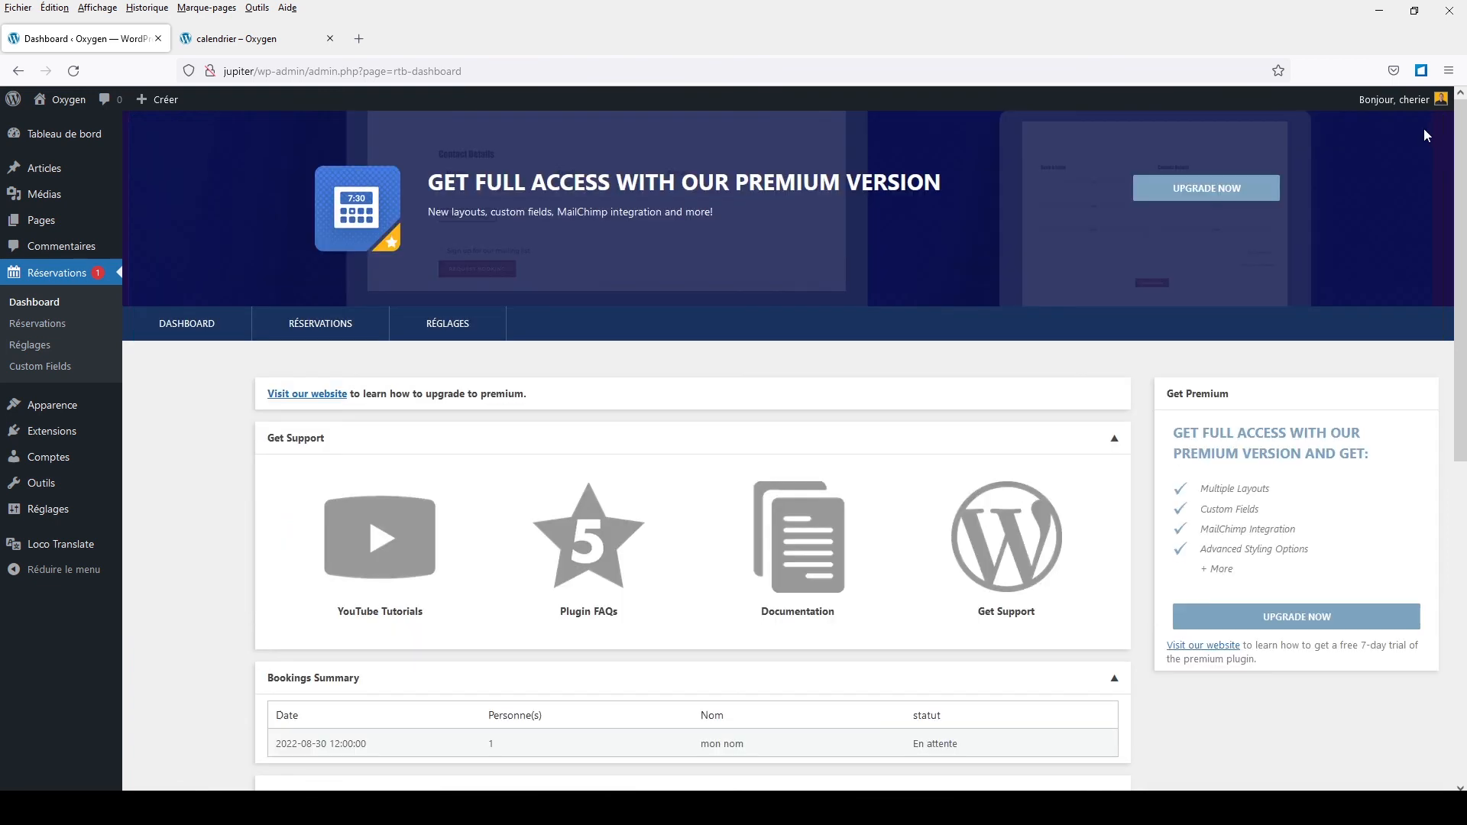
pyautogui.click(296, 331)
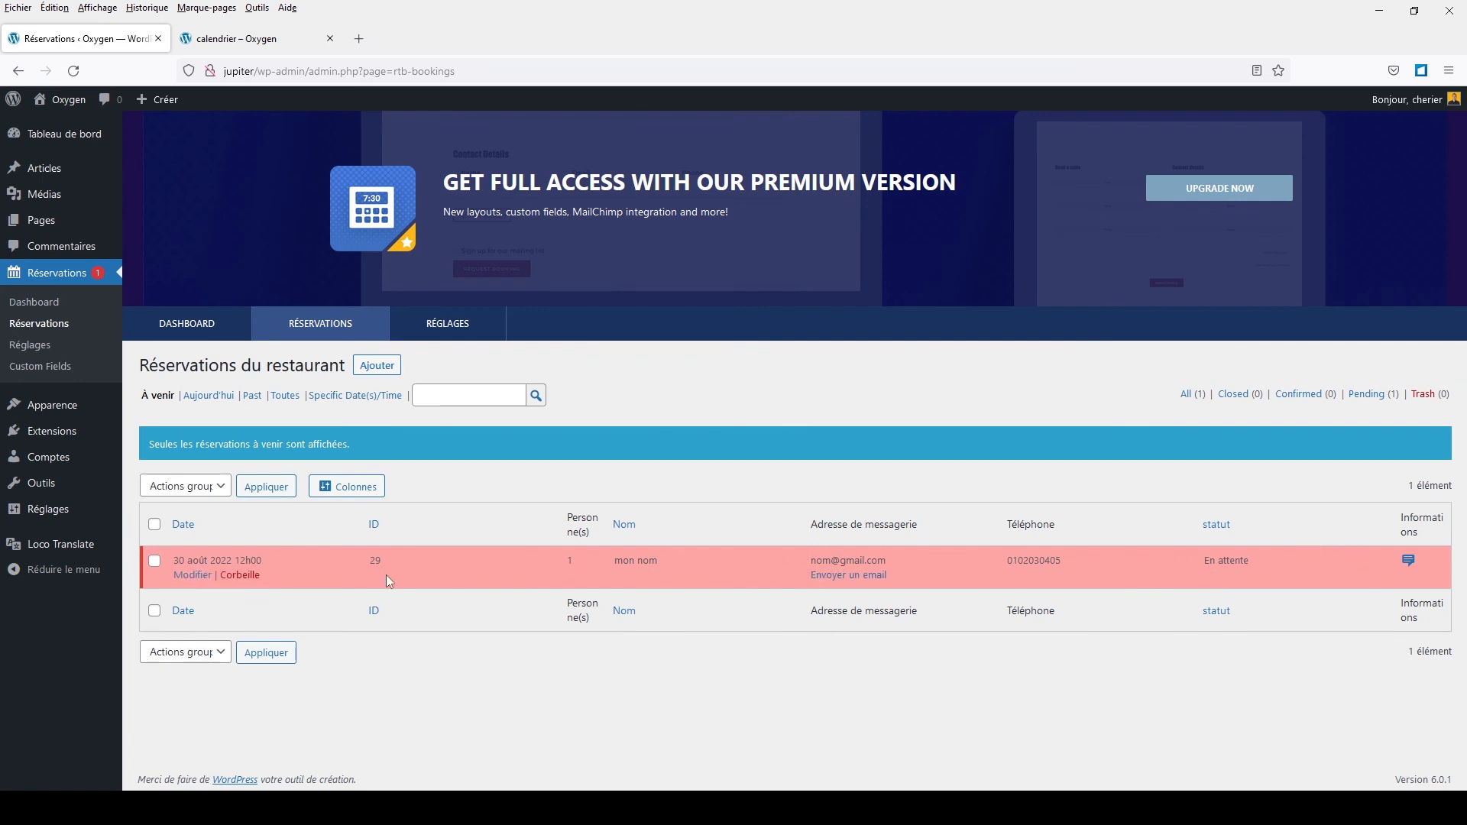
pyautogui.click(1410, 563)
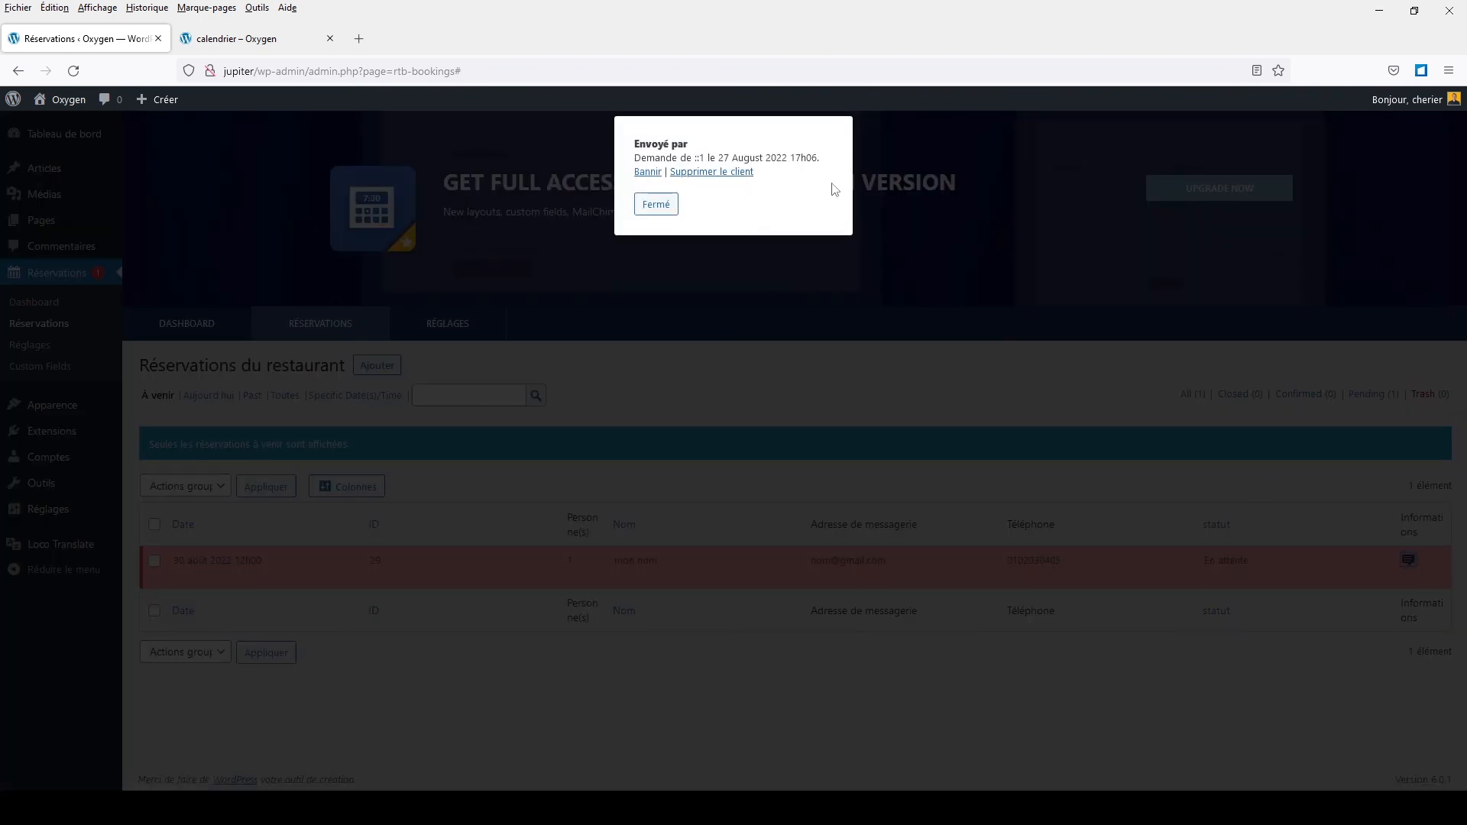
pyautogui.click(739, 321)
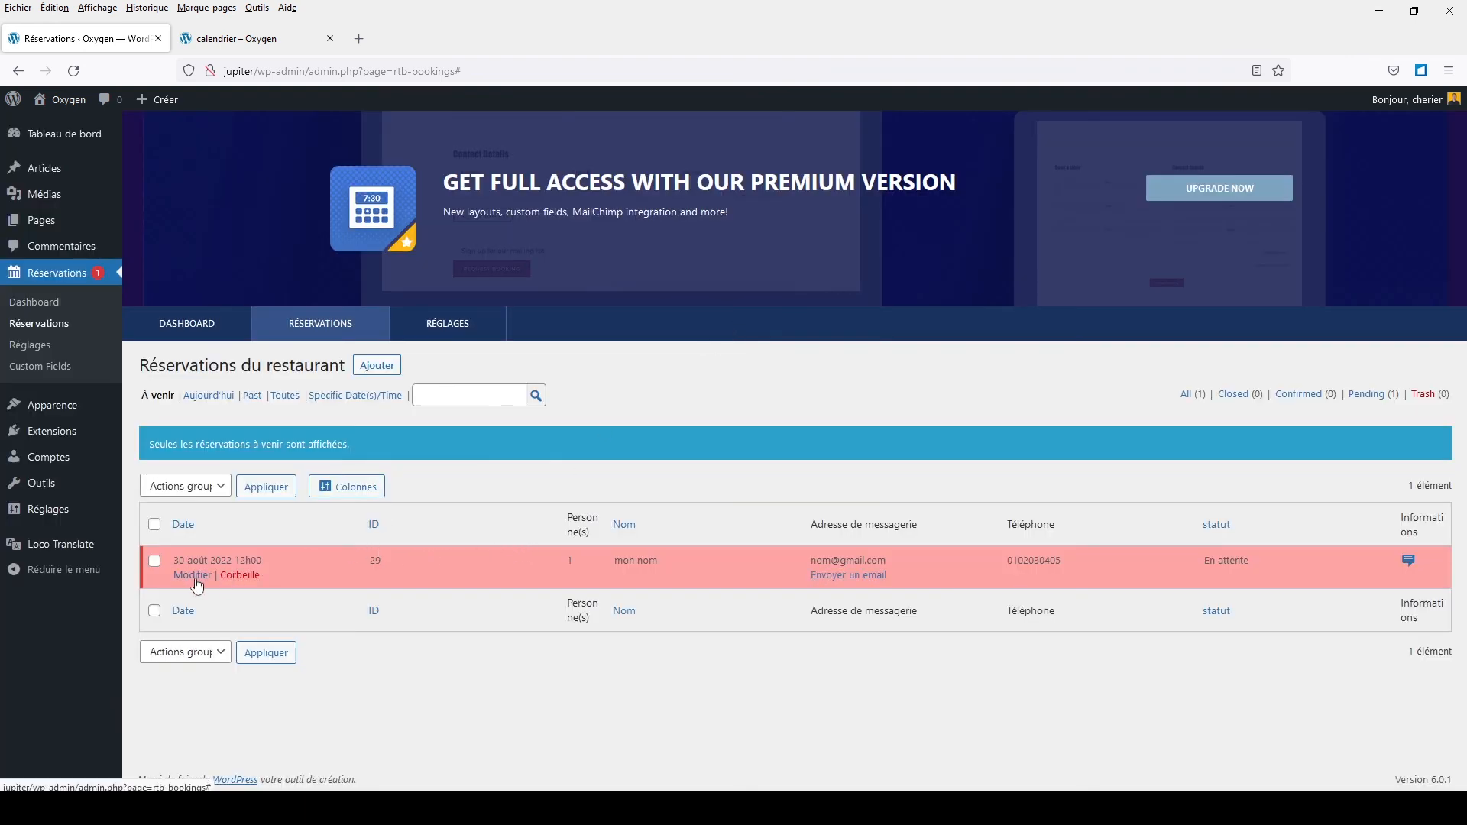
# Step: Edit booking 29 to status Confirmé, leaving notifications off, and save the reservation
pyautogui.click(196, 578)
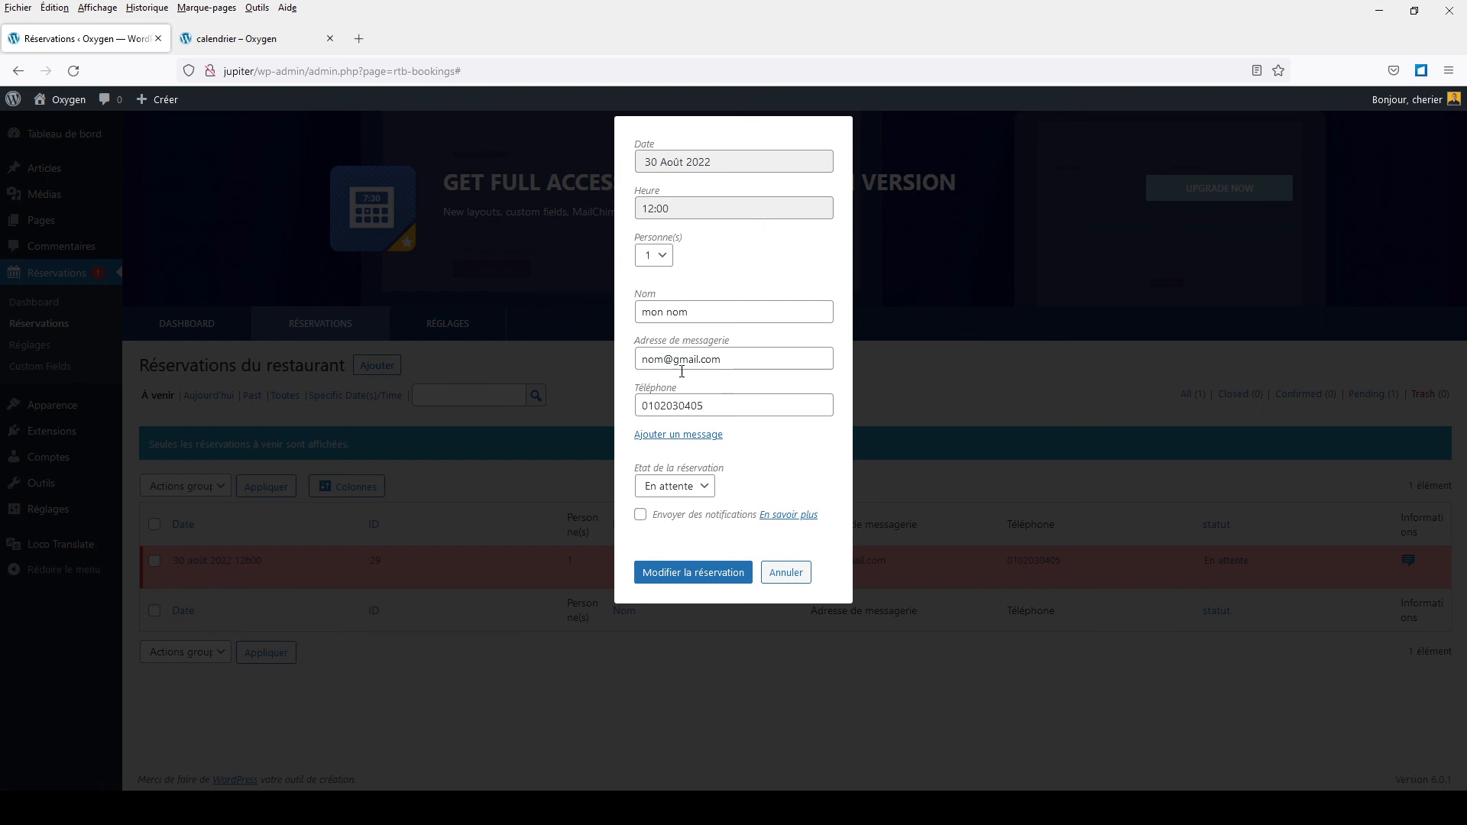
pyautogui.click(663, 488)
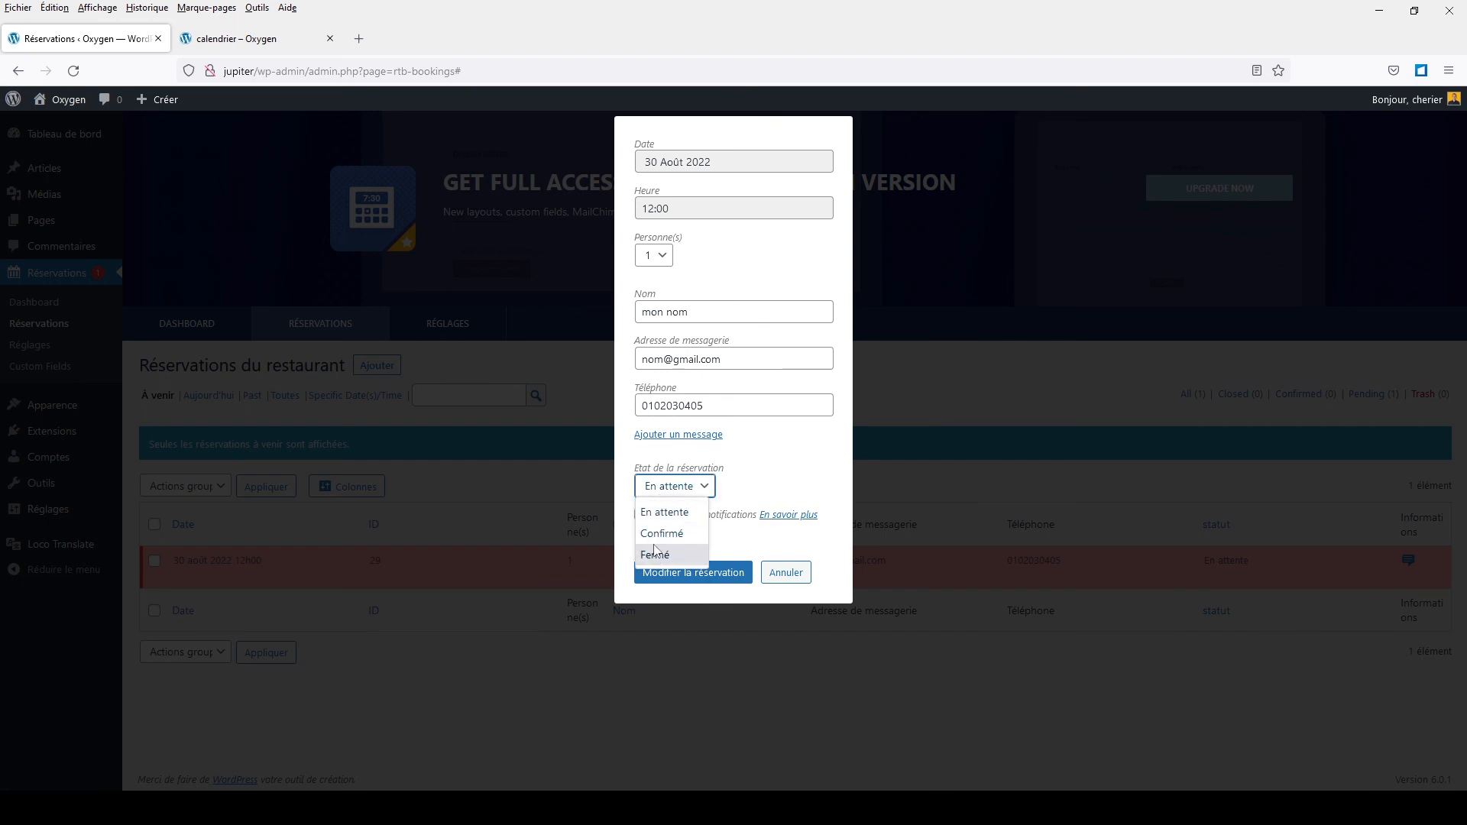
pyautogui.click(662, 534)
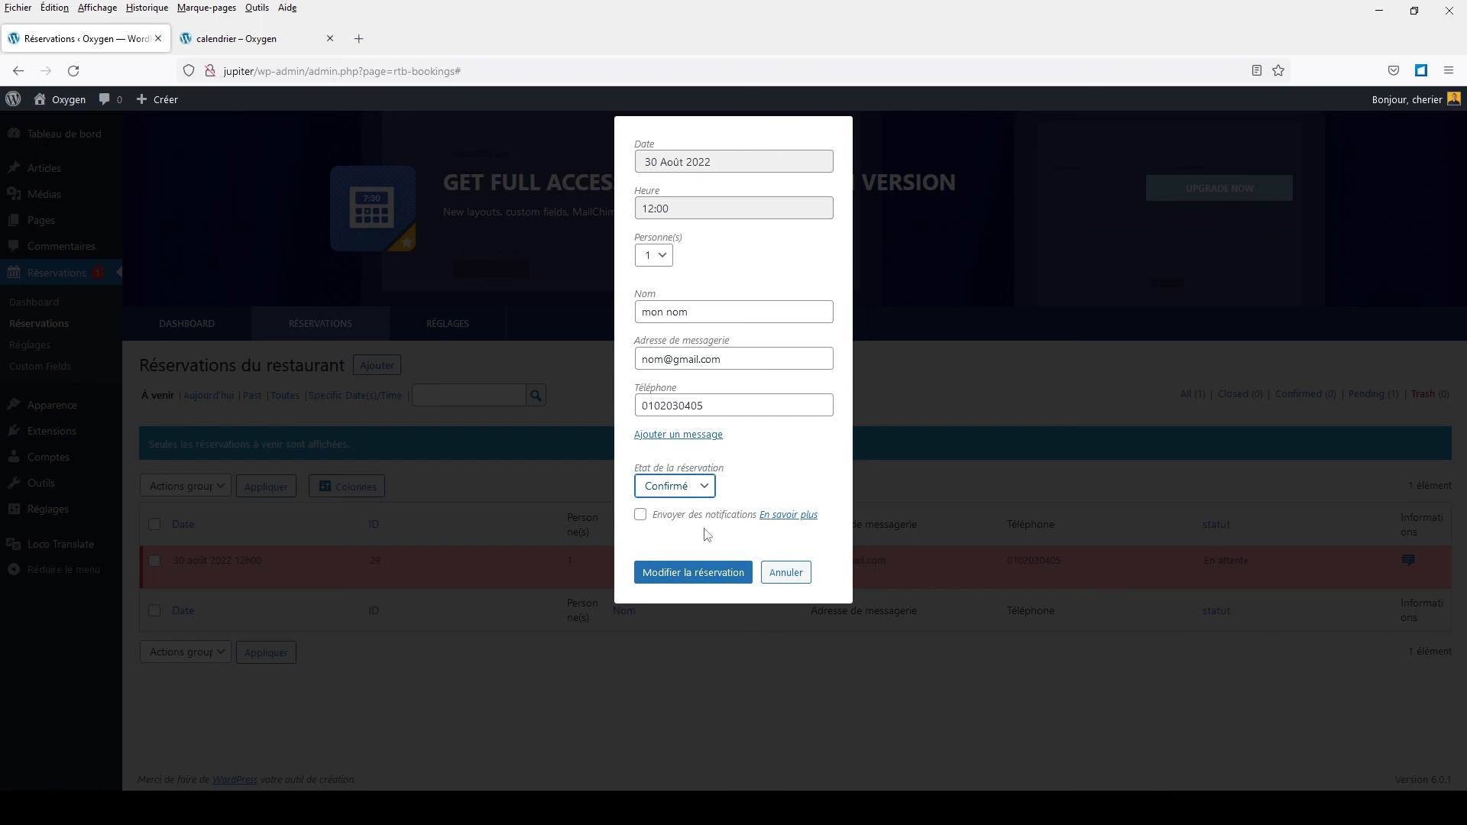
pyautogui.click(640, 521)
pyautogui.click(640, 515)
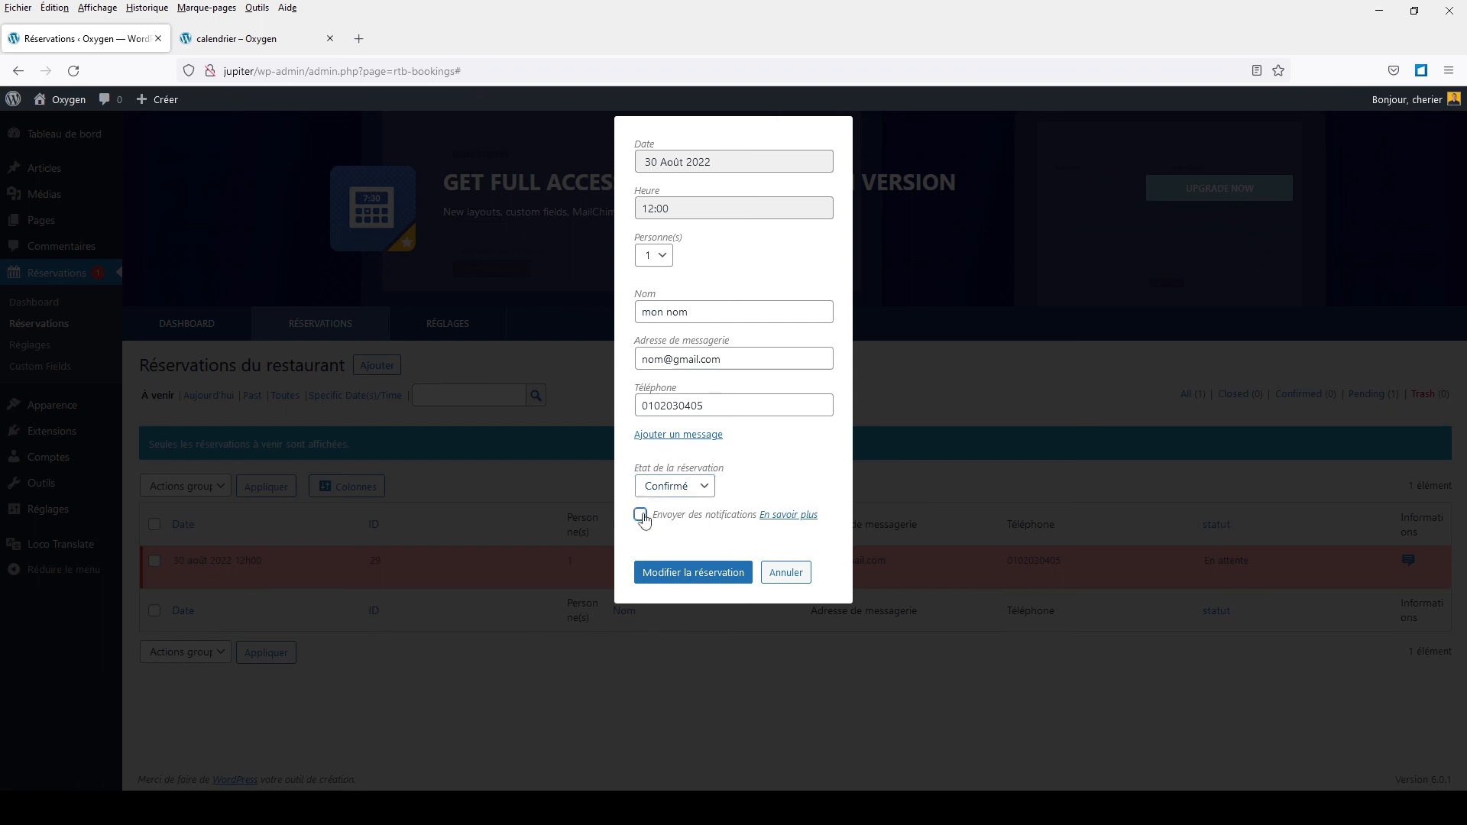
pyautogui.click(693, 579)
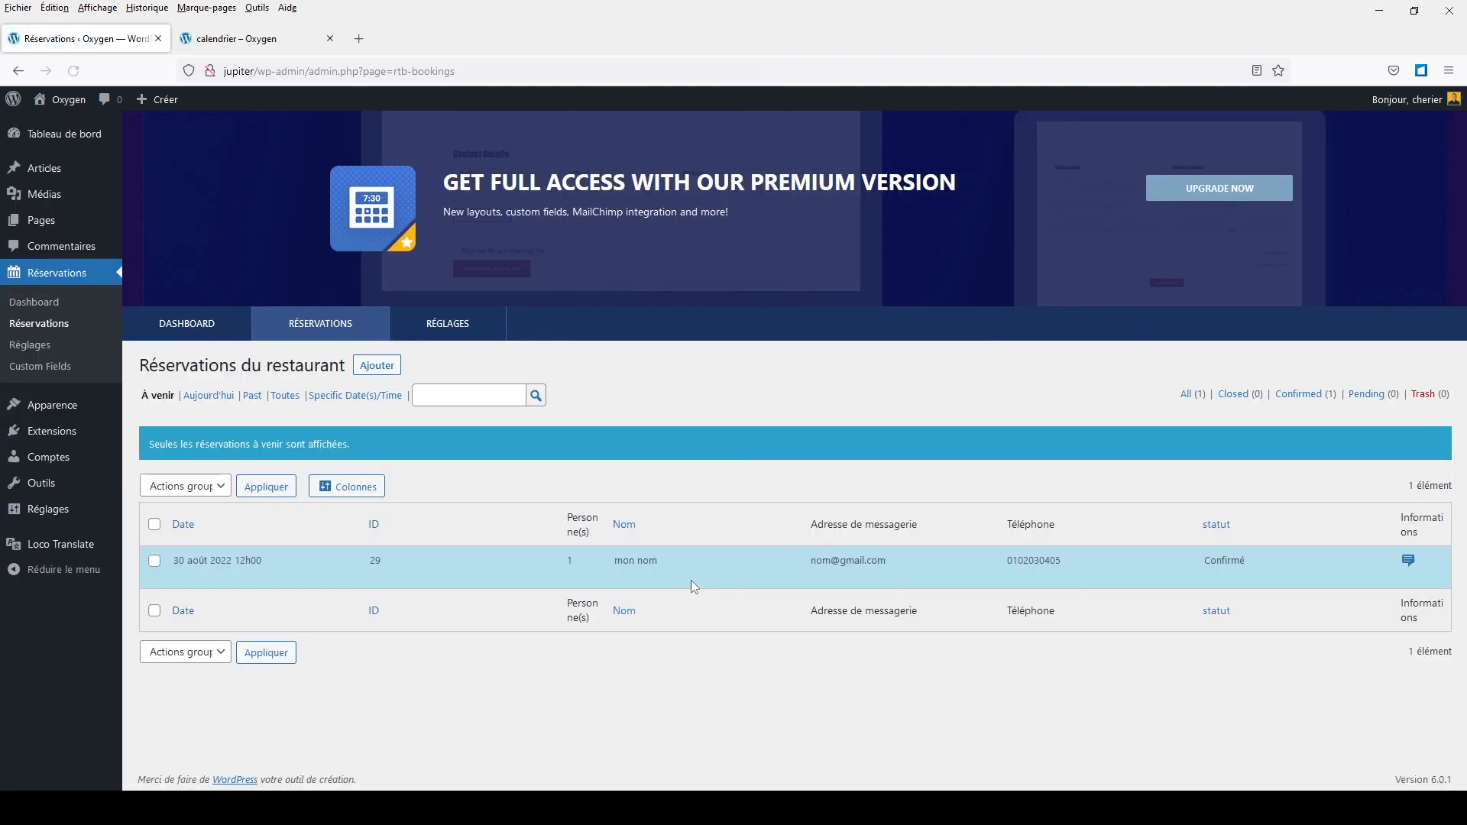